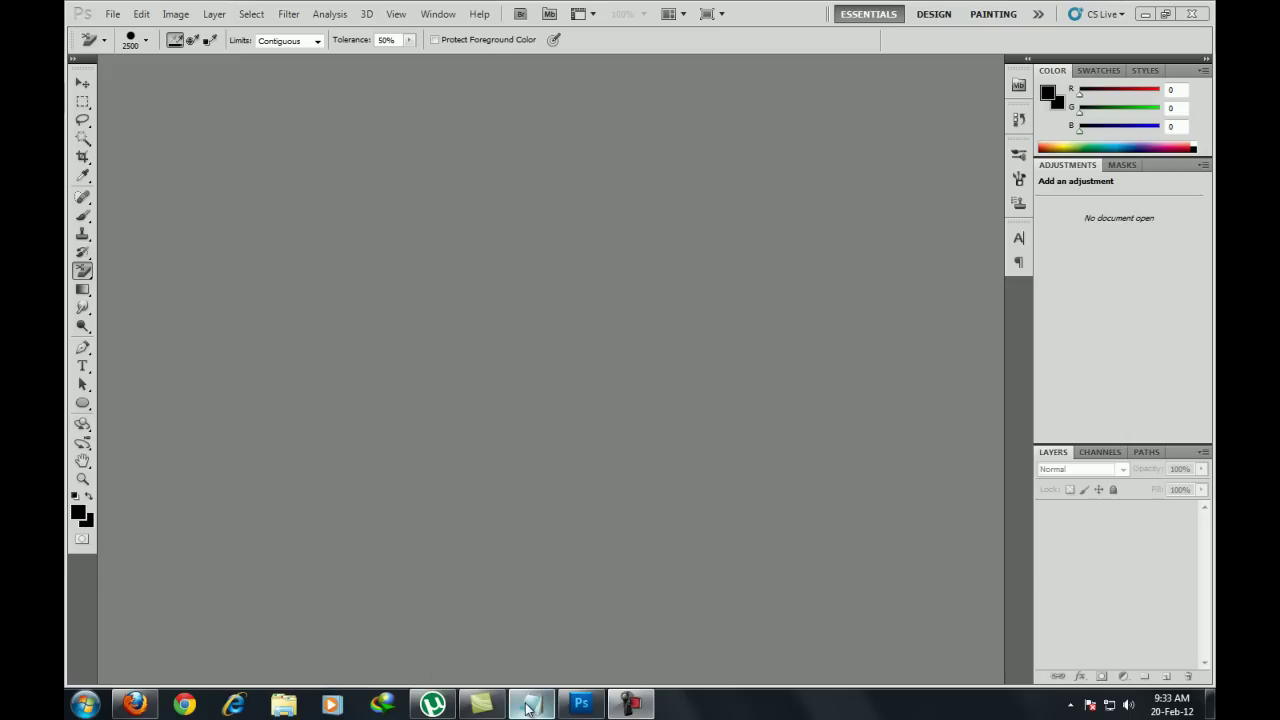
# Type an intro line about Photoshop in the Notepad note, then erase it
pyautogui.moveTo(606, 343)
pyautogui.mouseDown()
pyautogui.moveTo(392, 262)
pyautogui.moveTo(120, 240)
pyautogui.mouseUp()
pyautogui.write('hello friends today i m goi')
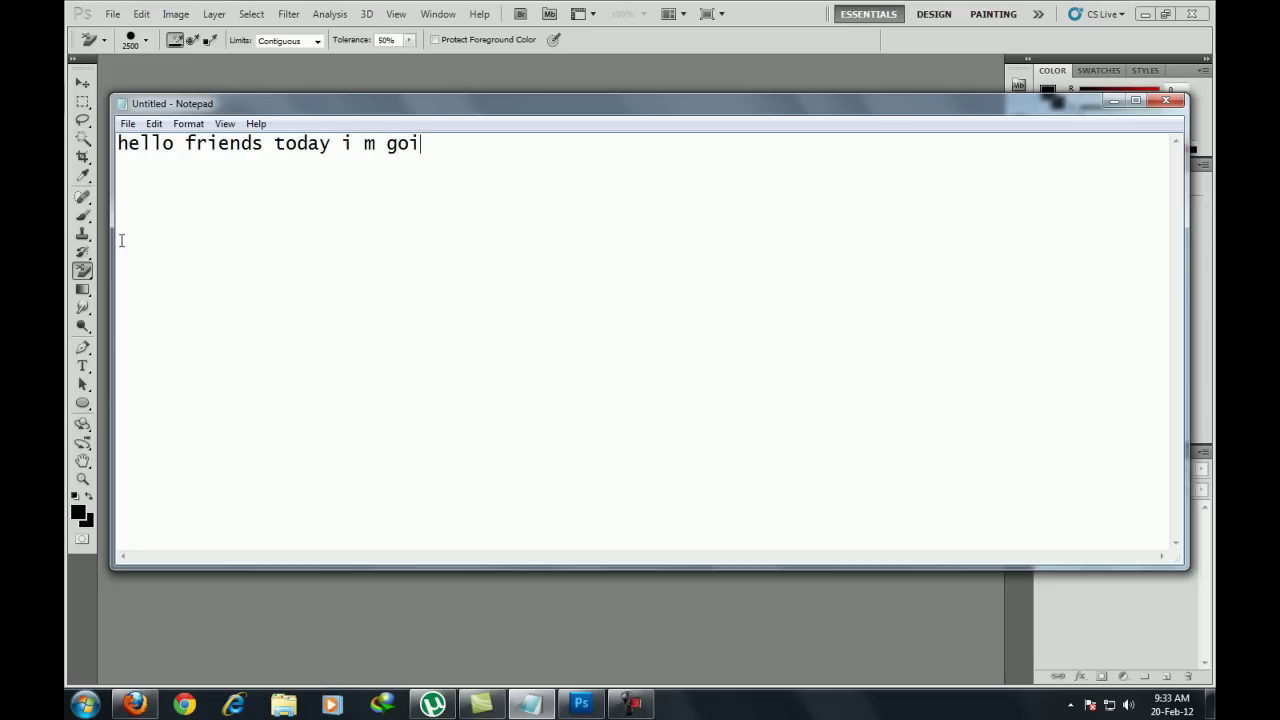
pyautogui.write("ng to show u how to edit ur own ninja saga's character pic ve")
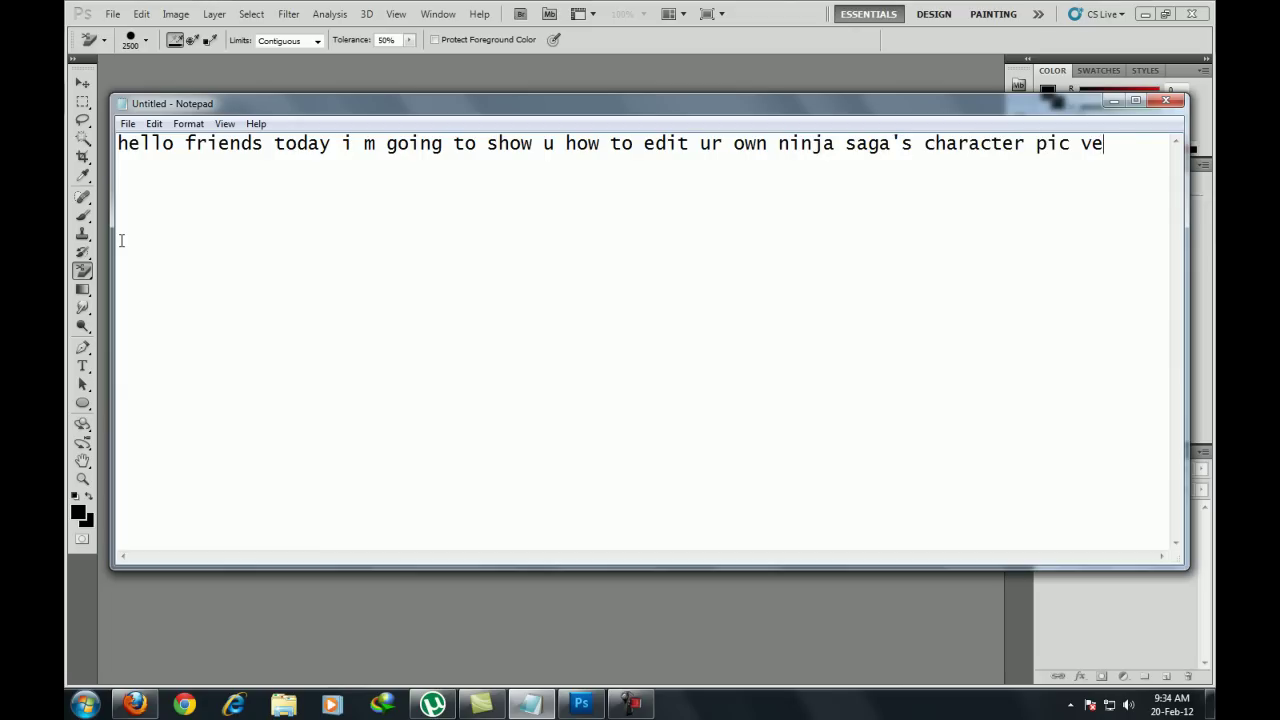
pyautogui.write('asy with photoshop')
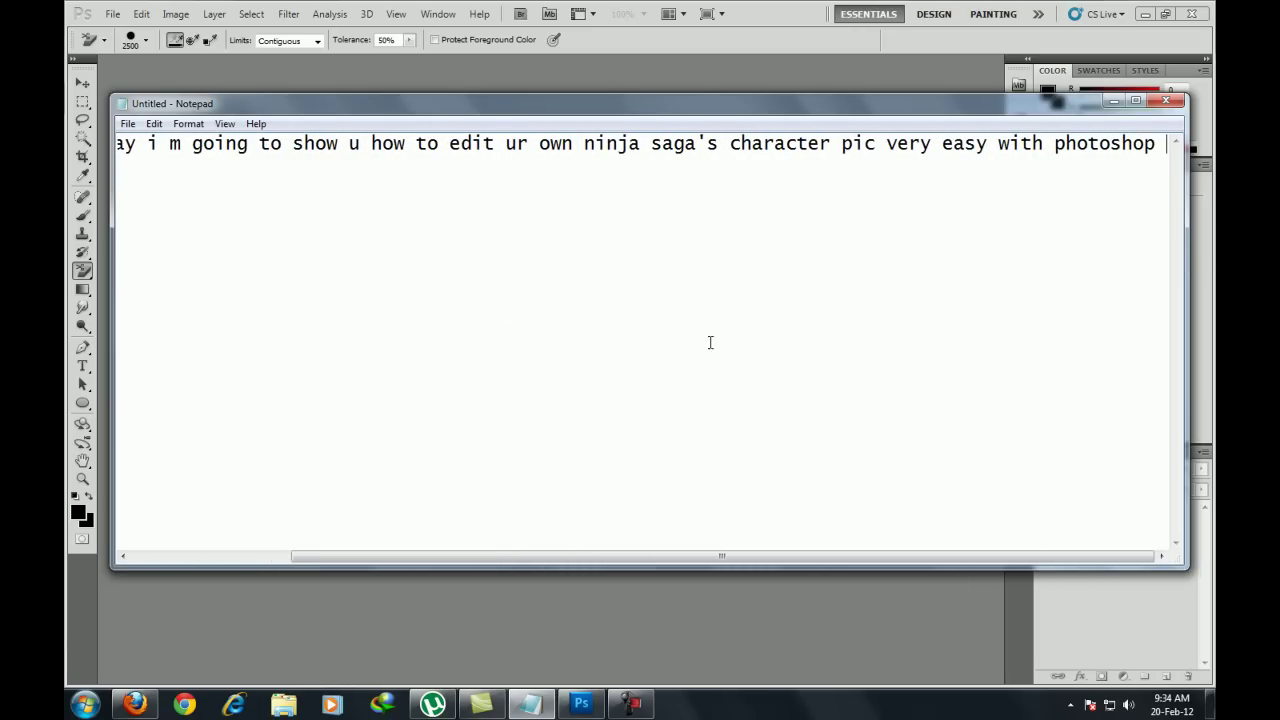
pyautogui.press('BackSpace')
pyautogui.press('BackSpace')
pyautogui.press('BackSpace')
pyautogui.press('BackSpace')
pyautogui.press('BackSpace')
pyautogui.press('BackSpace')
pyautogui.press('BackSpace')
pyautogui.press('BackSpace')
pyautogui.press('BackSpace')
pyautogui.moveTo(1057, 214); pyautogui.dragTo(117, 156)
pyautogui.press('BackSpace')
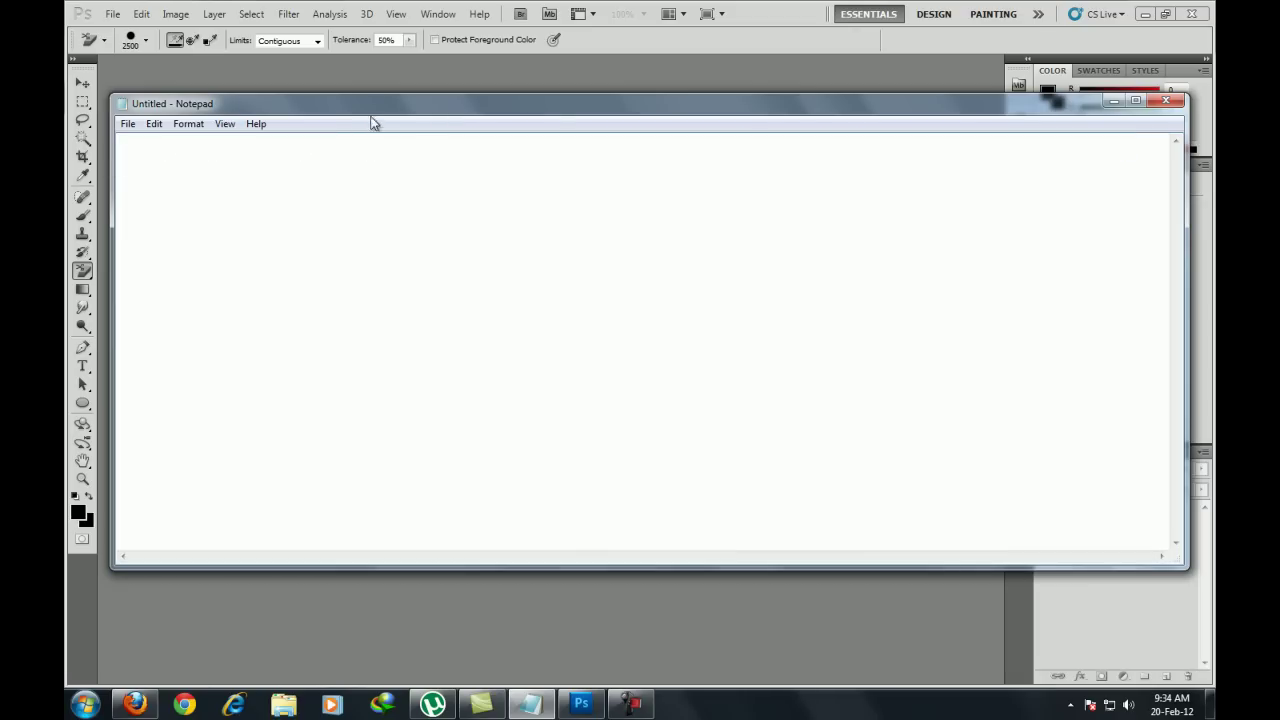
# Show the note "open ur ninja's pic (zoomed)" and bring Photoshop back to the front
pyautogui.click(1114, 103)
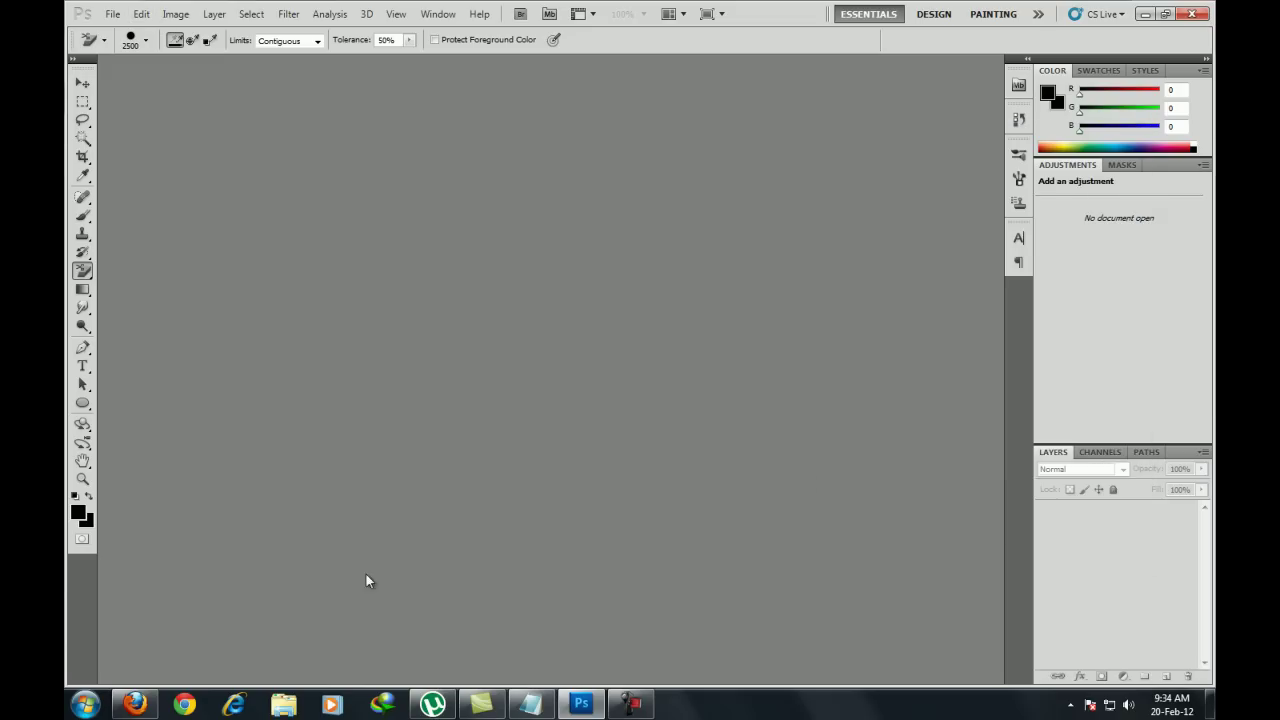
pyautogui.click(530, 704)
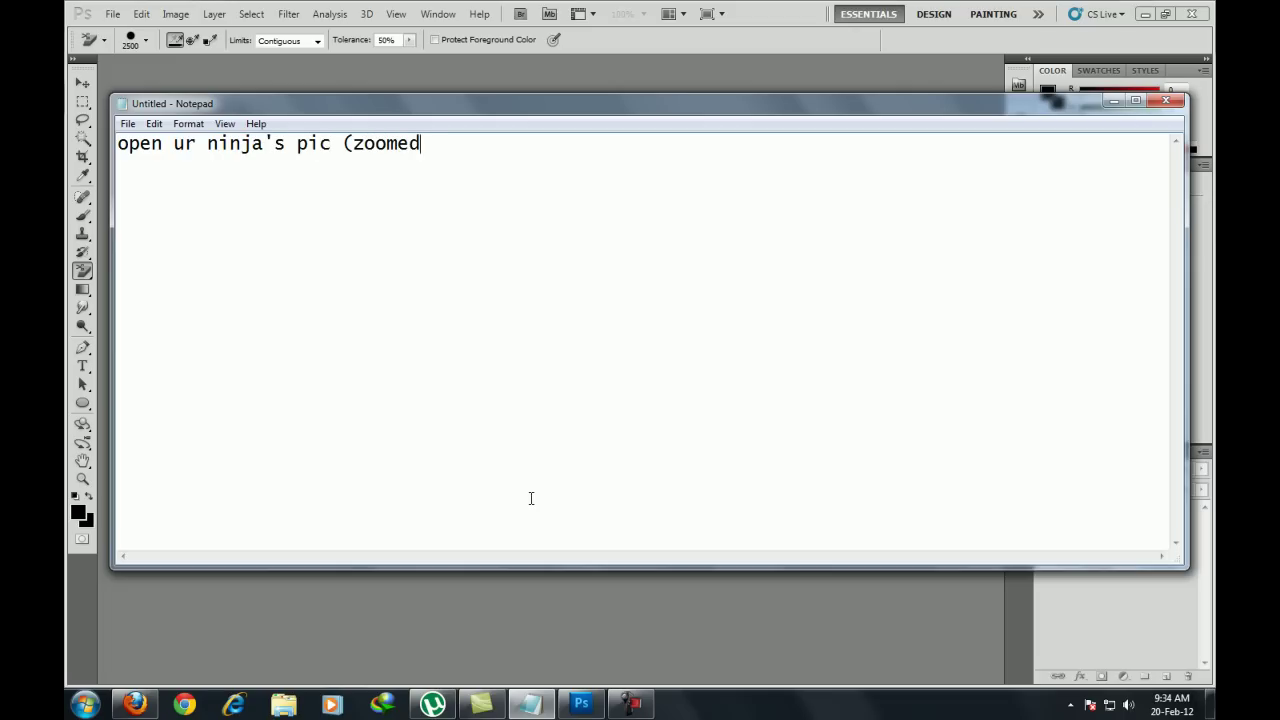
pyautogui.moveTo(438, 159); pyautogui.dragTo(123, 180)
pyautogui.click(242, 84)
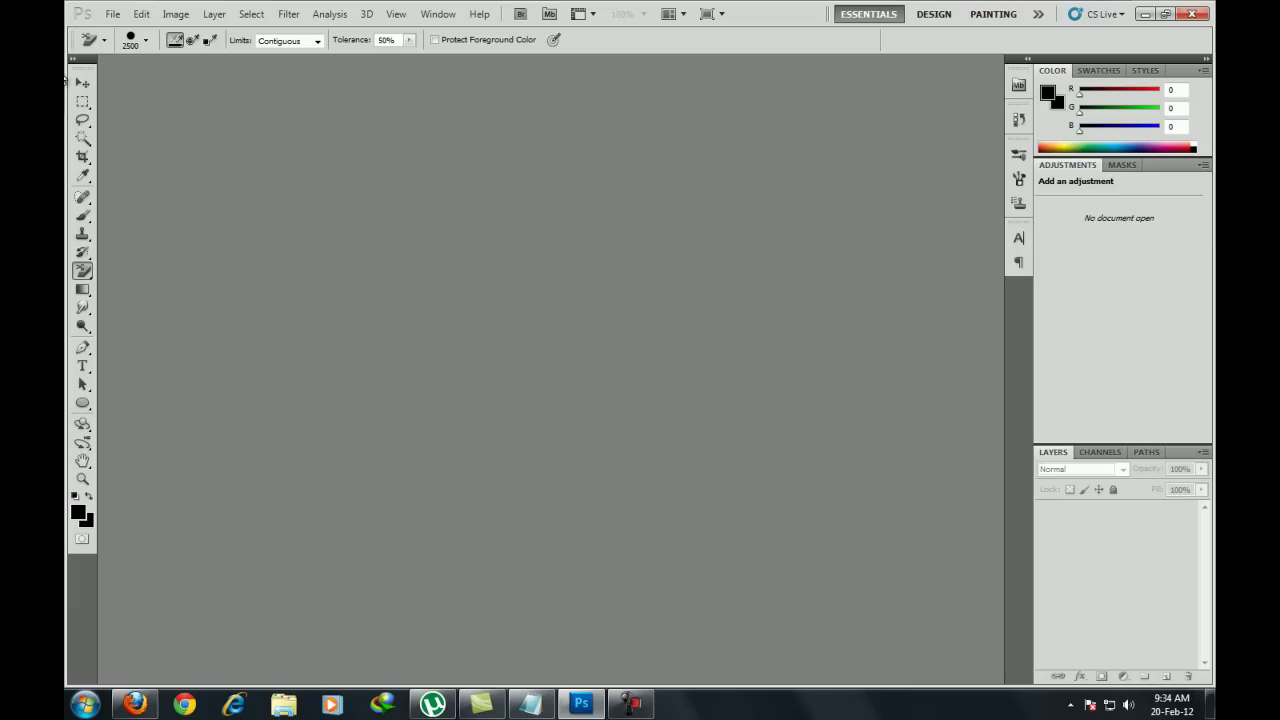
# Open the character picture chibinicoD.png in Photoshop
pyautogui.click(113, 14)
pyautogui.click(140, 43)
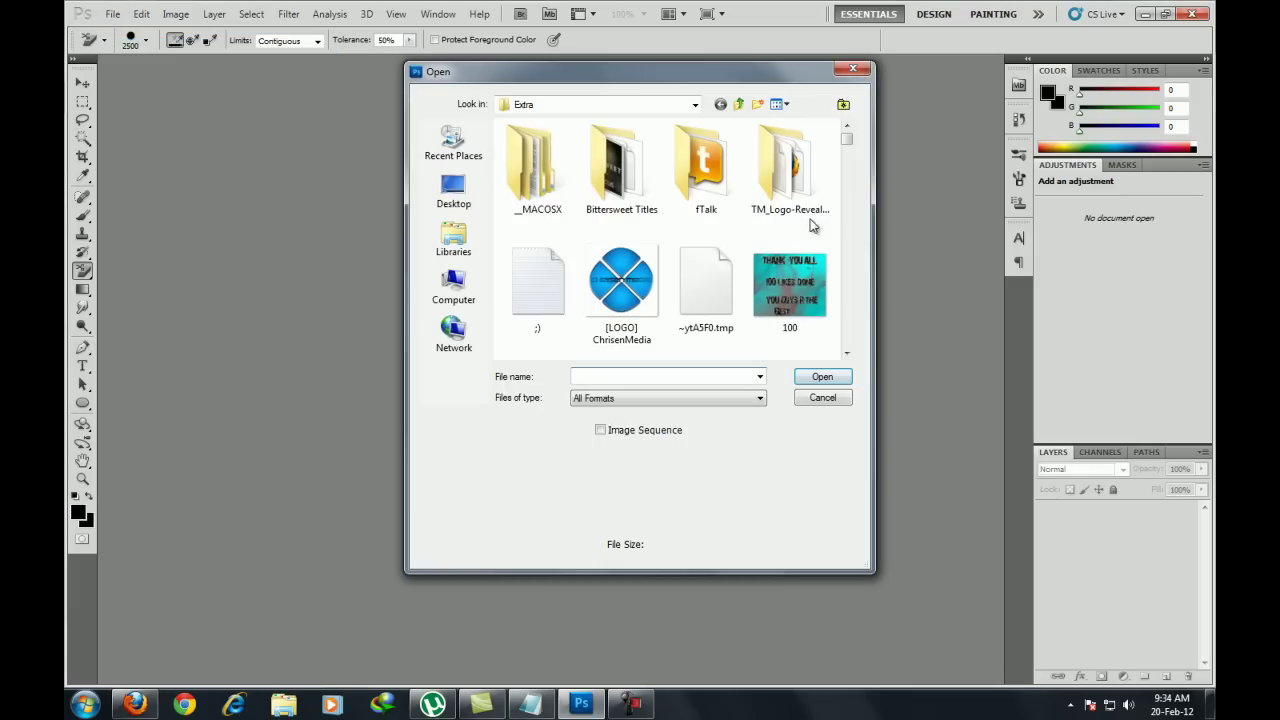
pyautogui.moveTo(846, 139); pyautogui.dragTo(846, 210)
pyautogui.click(706, 180)
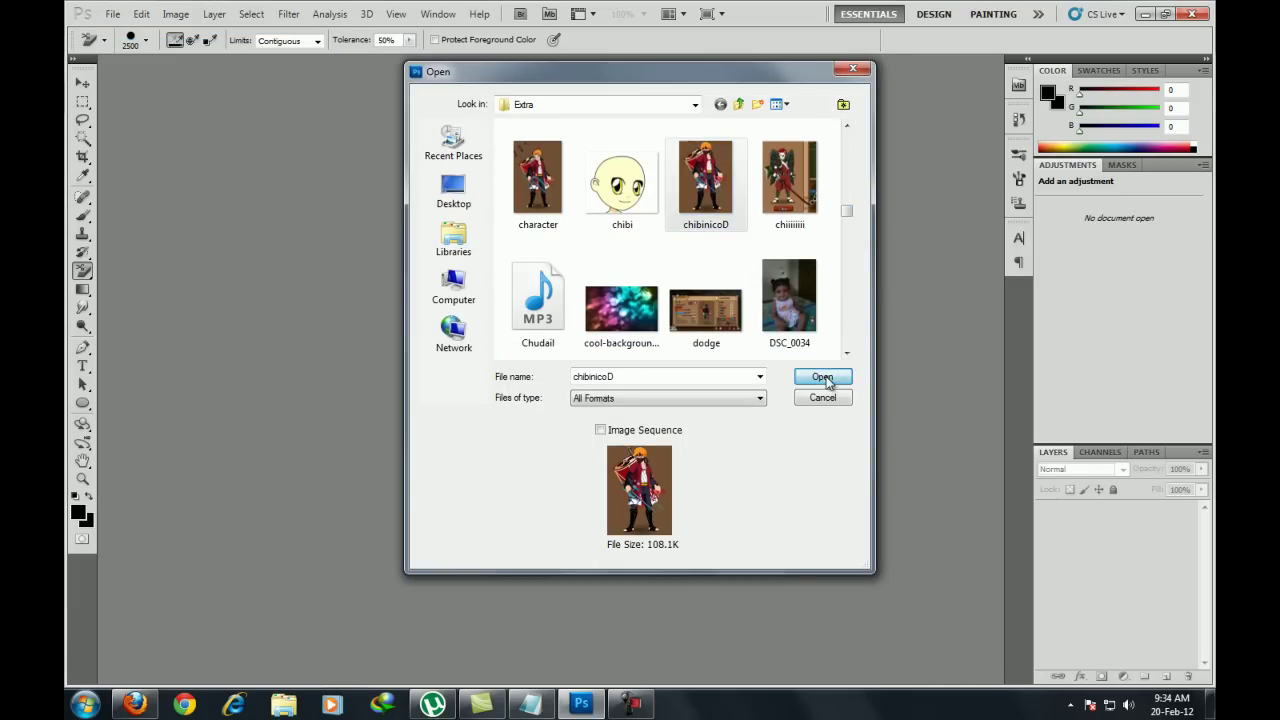
pyautogui.click(822, 378)
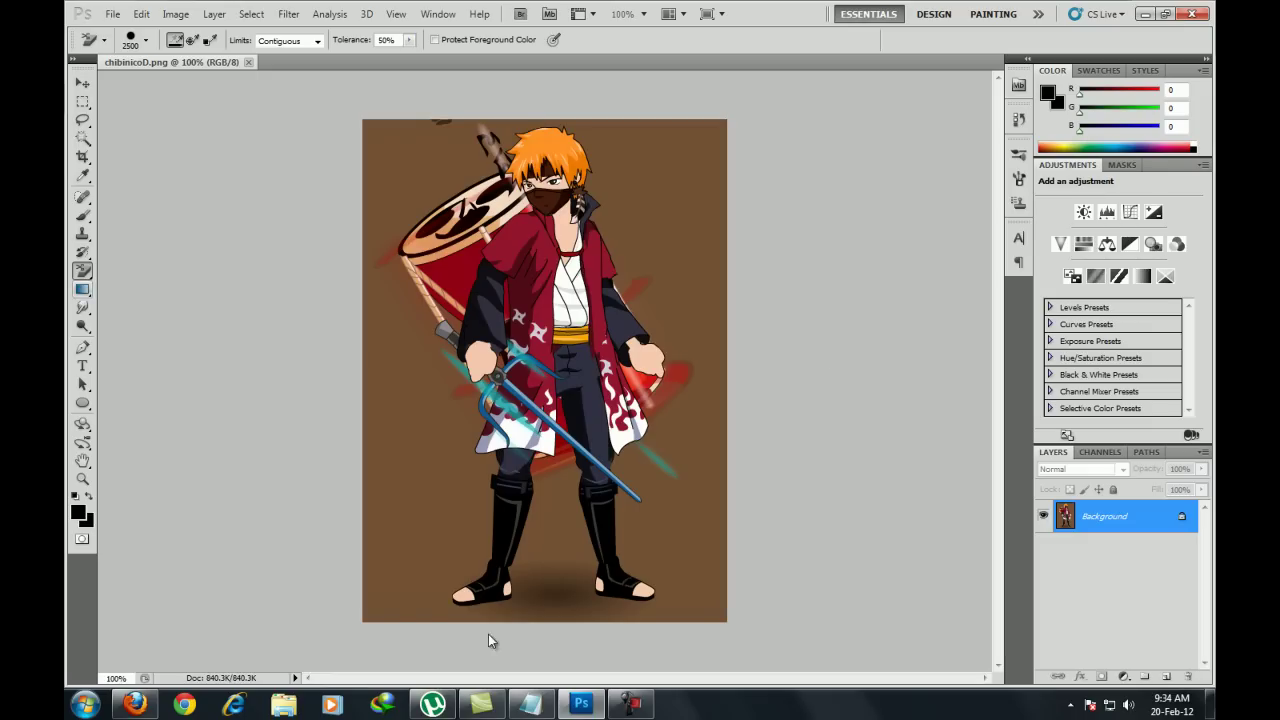
# Restore the Notepad note "use magic wand tool to cut it"
pyautogui.click(632, 704)
pyautogui.click(632, 704)
pyautogui.click(535, 705)
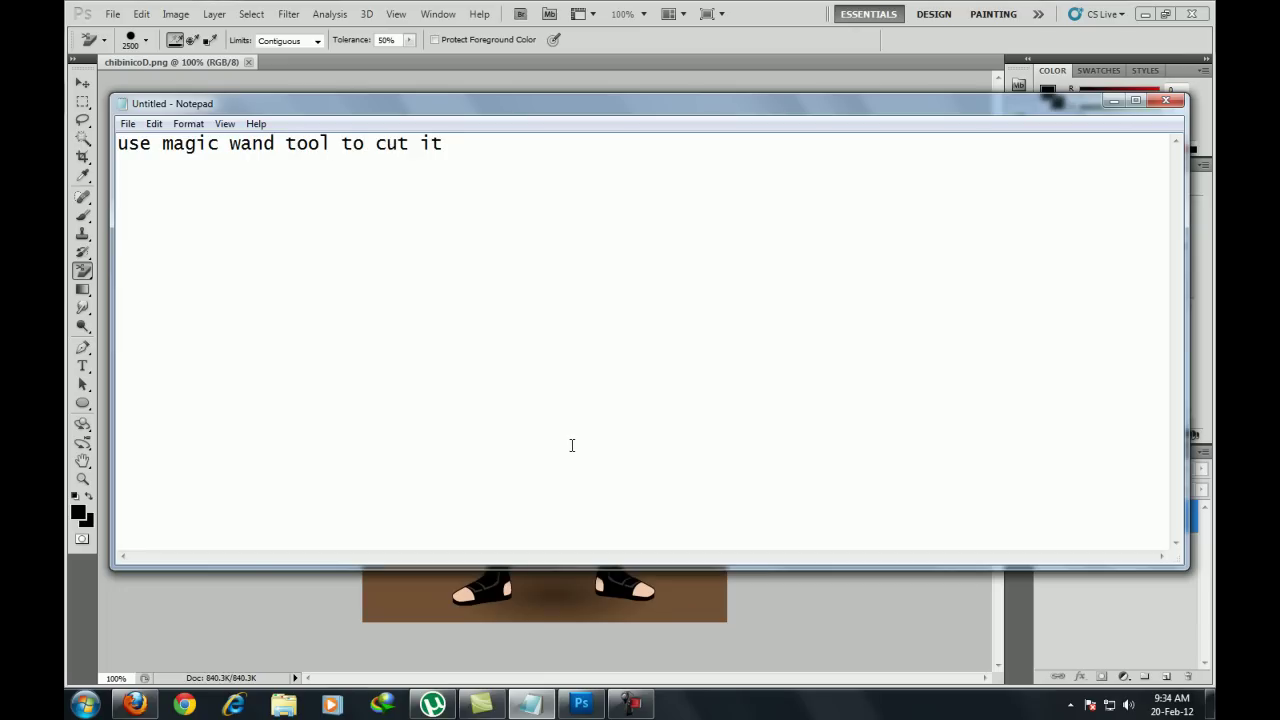
# Clear the old note, then Magic Wand-select the brown background around the ninja in chibinicoD.png
pyautogui.press('BackSpace')
pyautogui.press('BackSpace')
pyautogui.press('BackSpace')
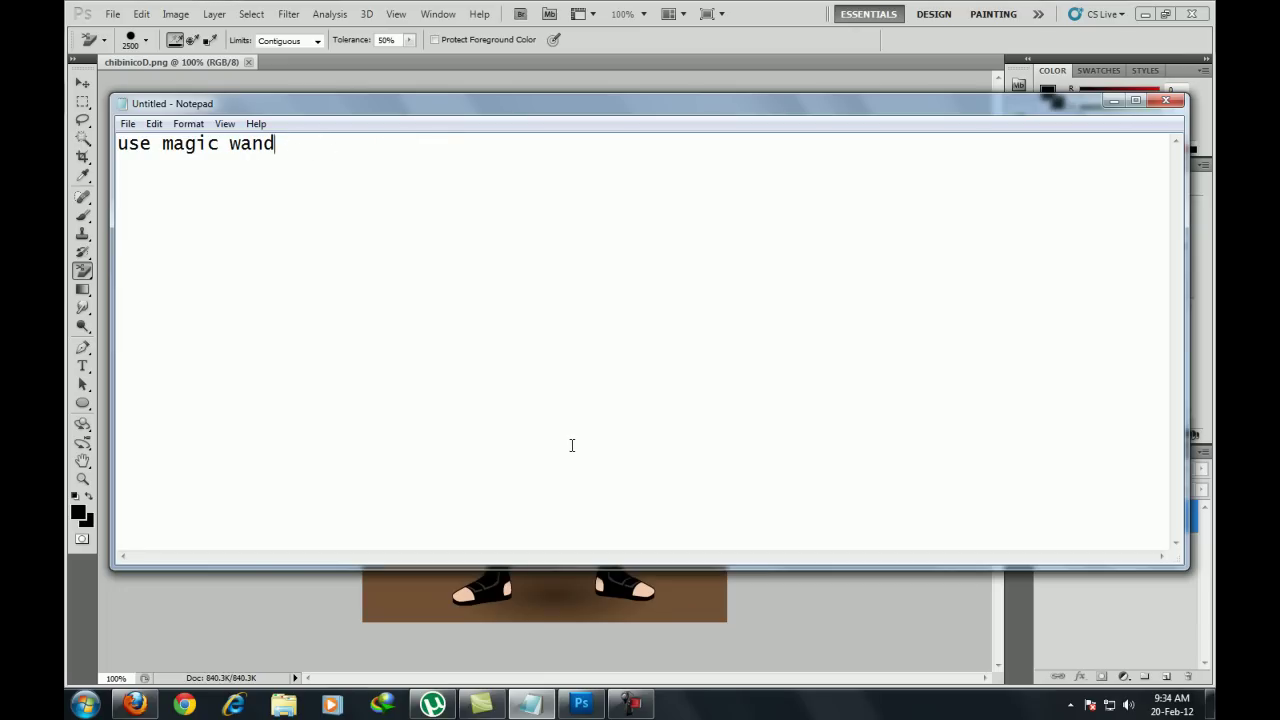
pyautogui.press('BackSpace')
pyautogui.press('BackSpace')
pyautogui.press('BackSpace')
pyautogui.click(309, 616)
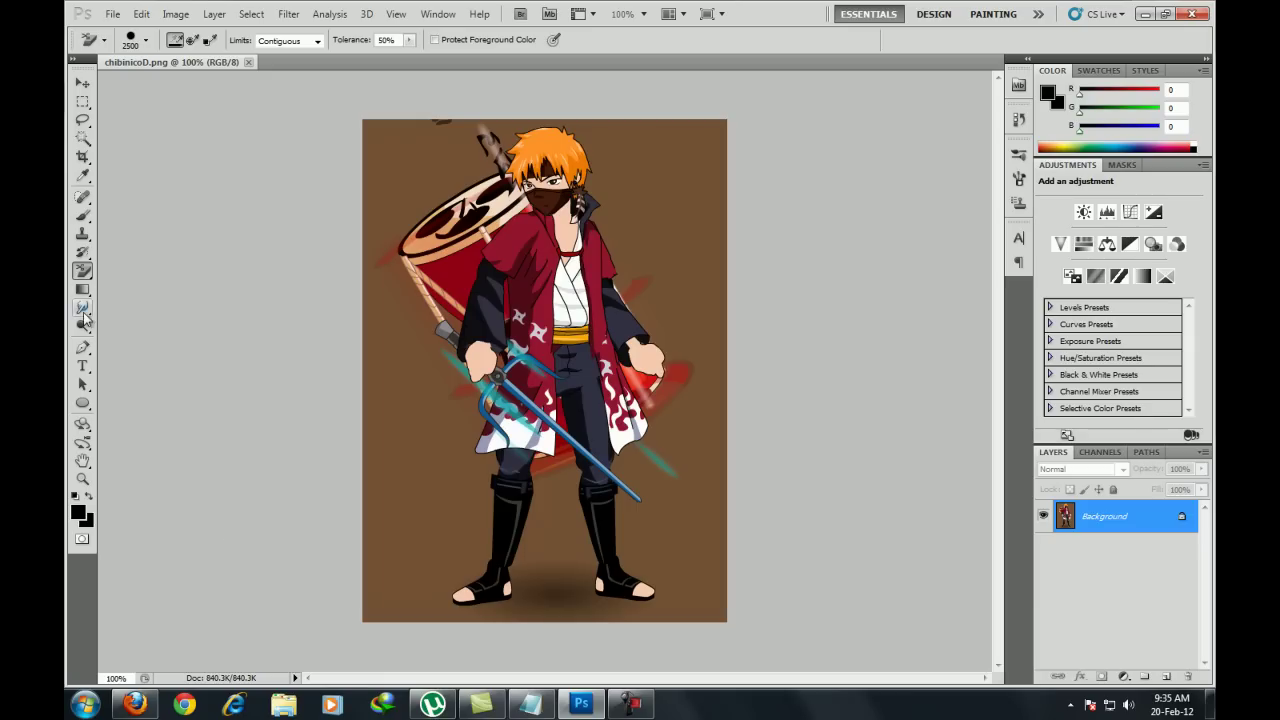
pyautogui.moveTo(83, 138); pyautogui.dragTo(154, 156)
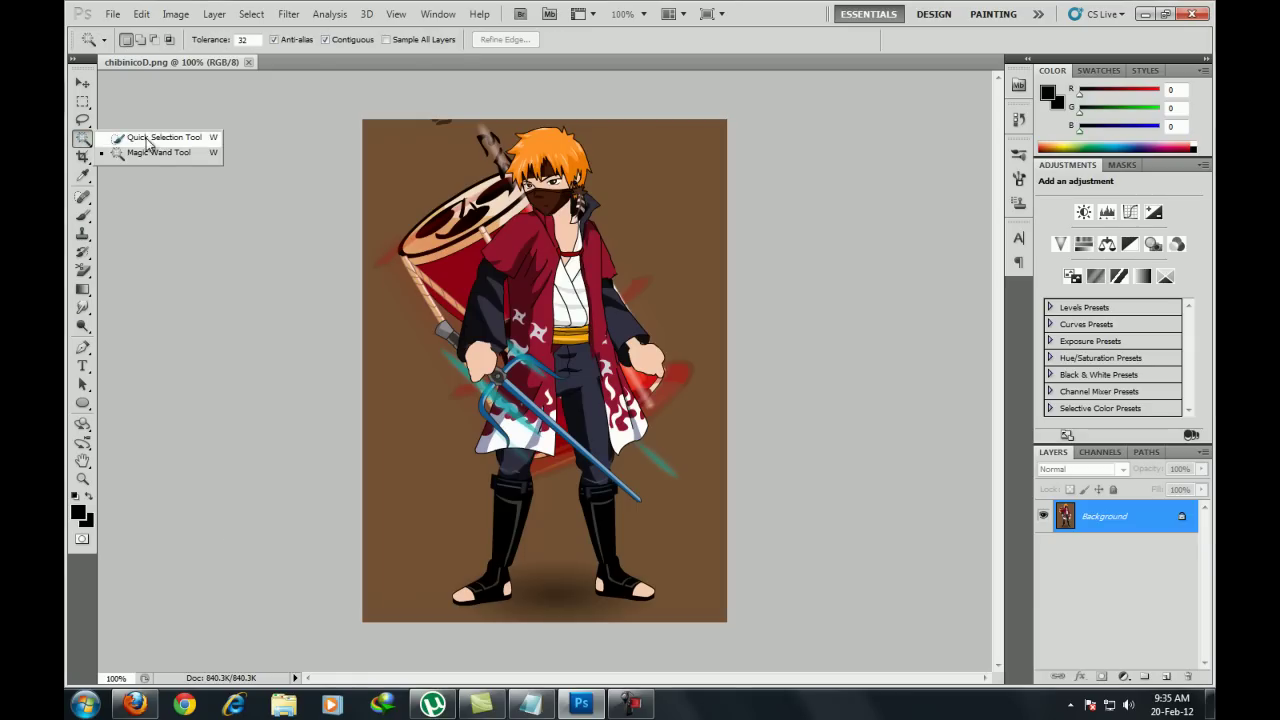
pyautogui.click(428, 451)
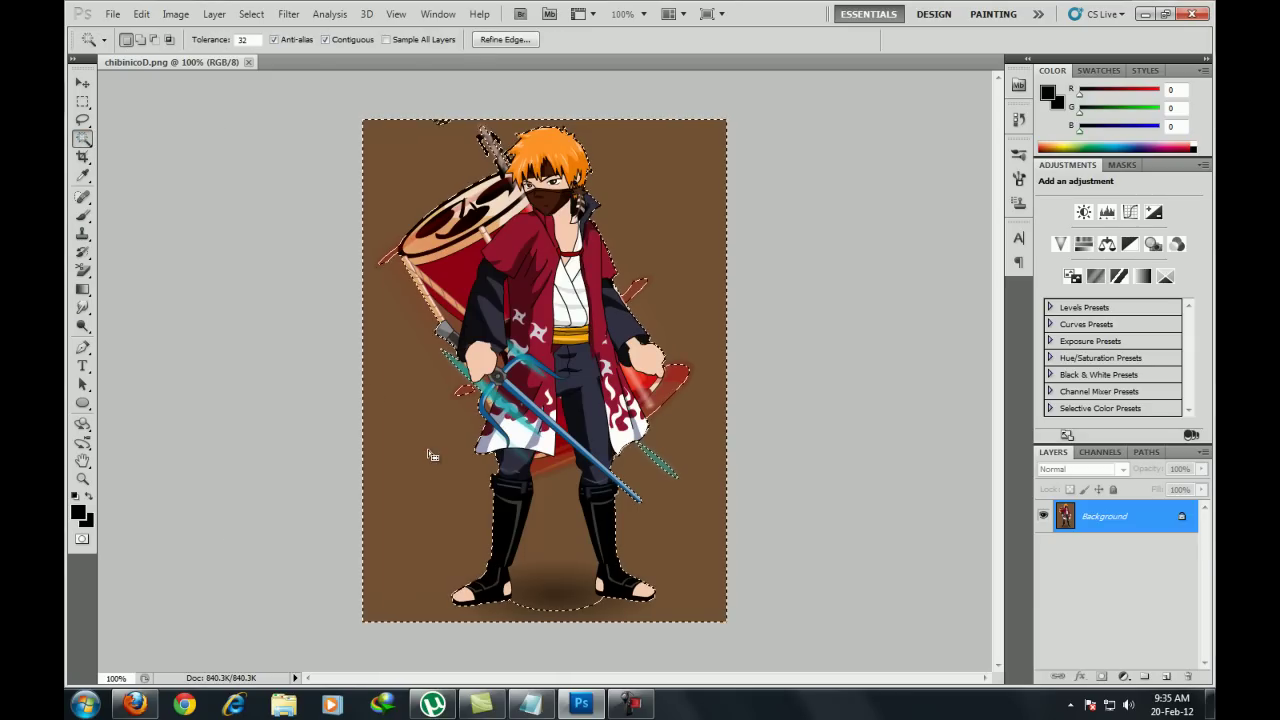
pyautogui.click(530, 705)
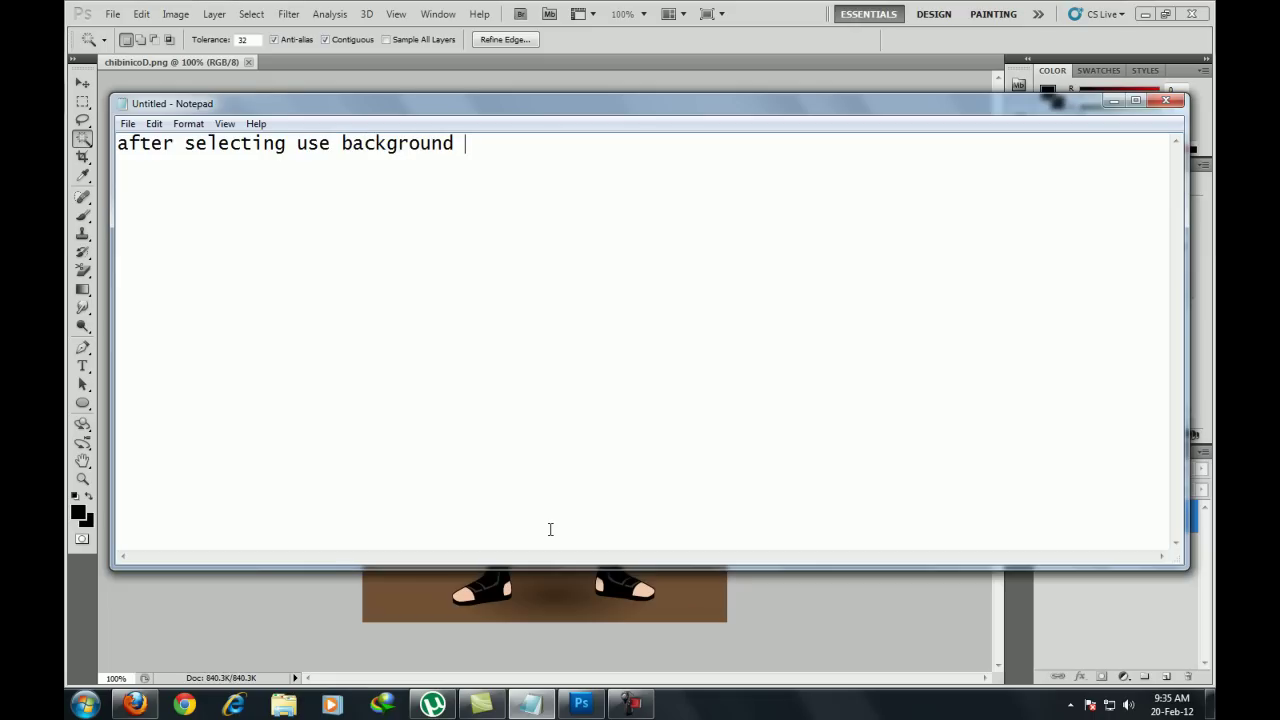
pyautogui.write('after selecting use background eraser tool')
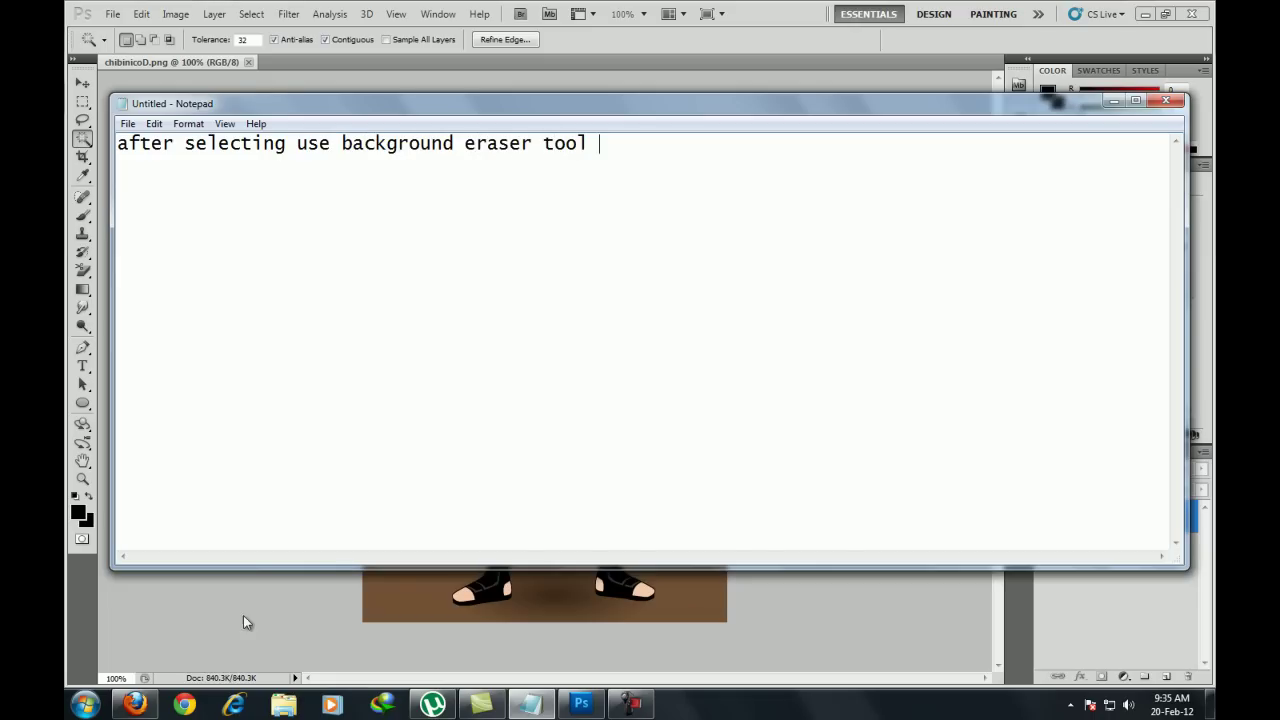
# Erase the selected brown background to transparency with the Background Eraser at 111 px
pyautogui.click(243, 615)
pyautogui.click(82, 272)
pyautogui.click(140, 283)
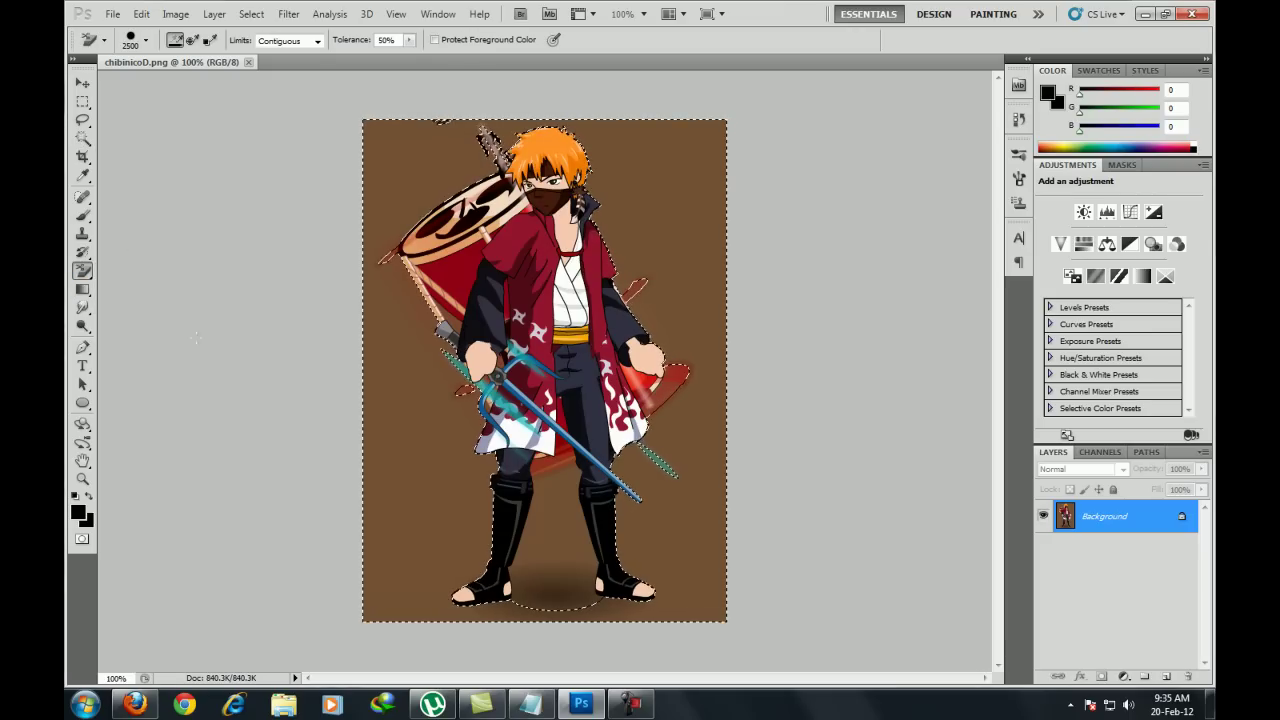
pyautogui.click(400, 410)
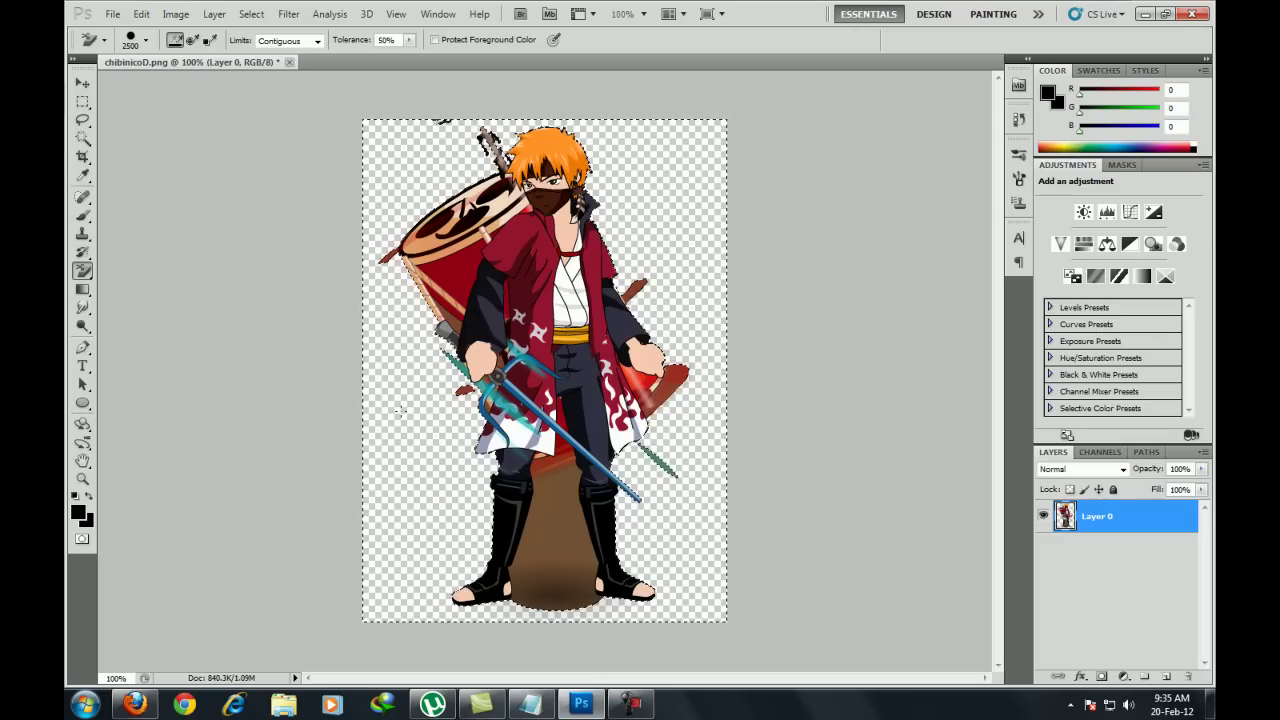
pyautogui.click(146, 40)
pyautogui.moveTo(240, 82); pyautogui.dragTo(171, 86)
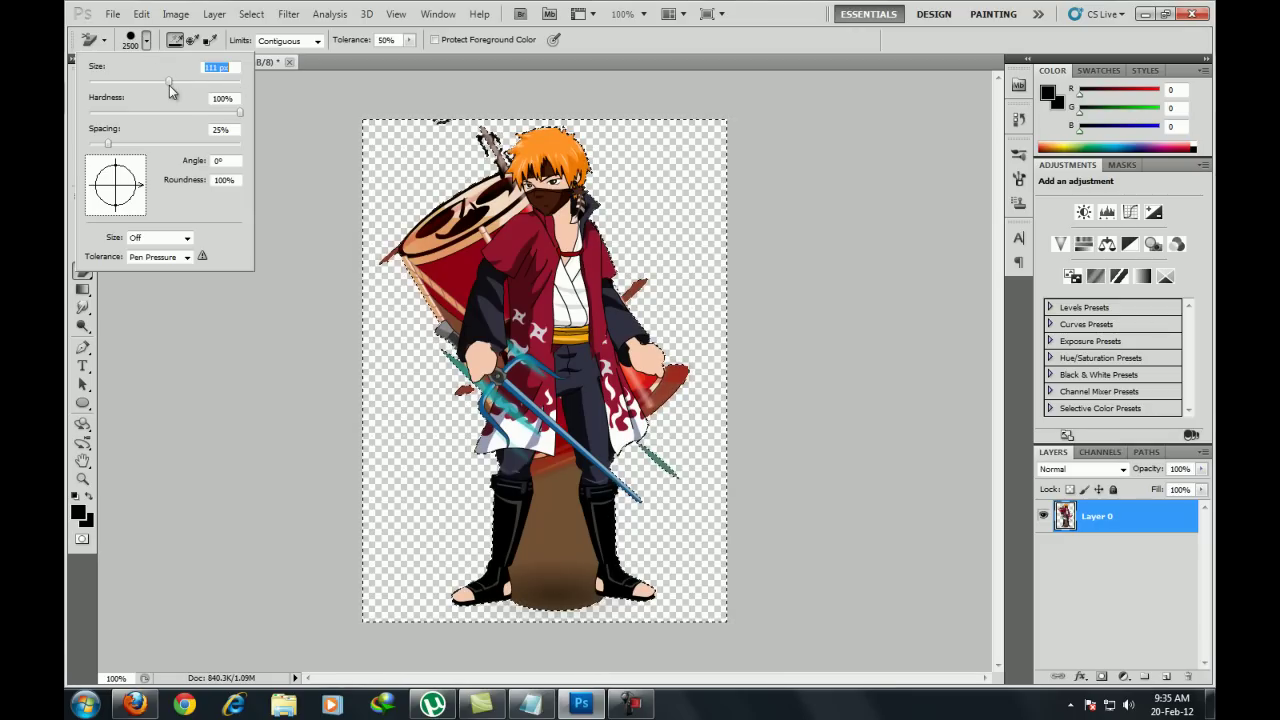
pyautogui.click(271, 400)
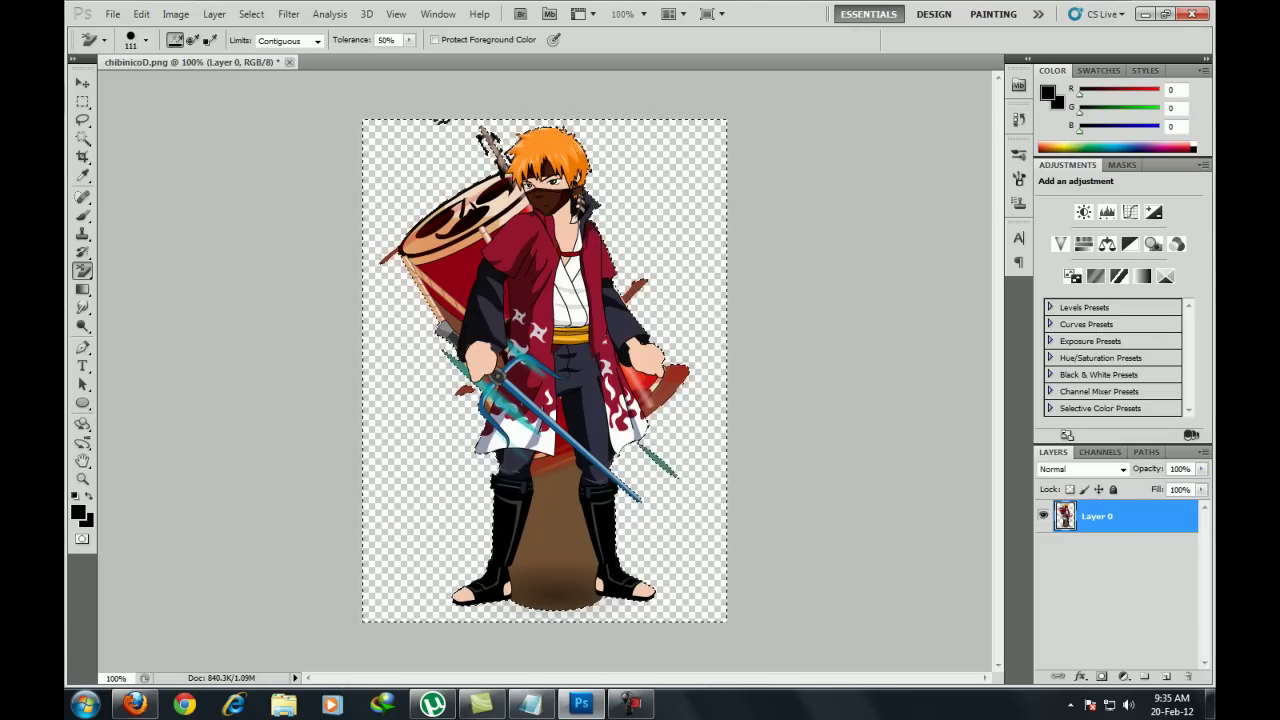
# Deselect, then Quick Select the leftover brown patch between the character's legs
pyautogui.click(83, 143)
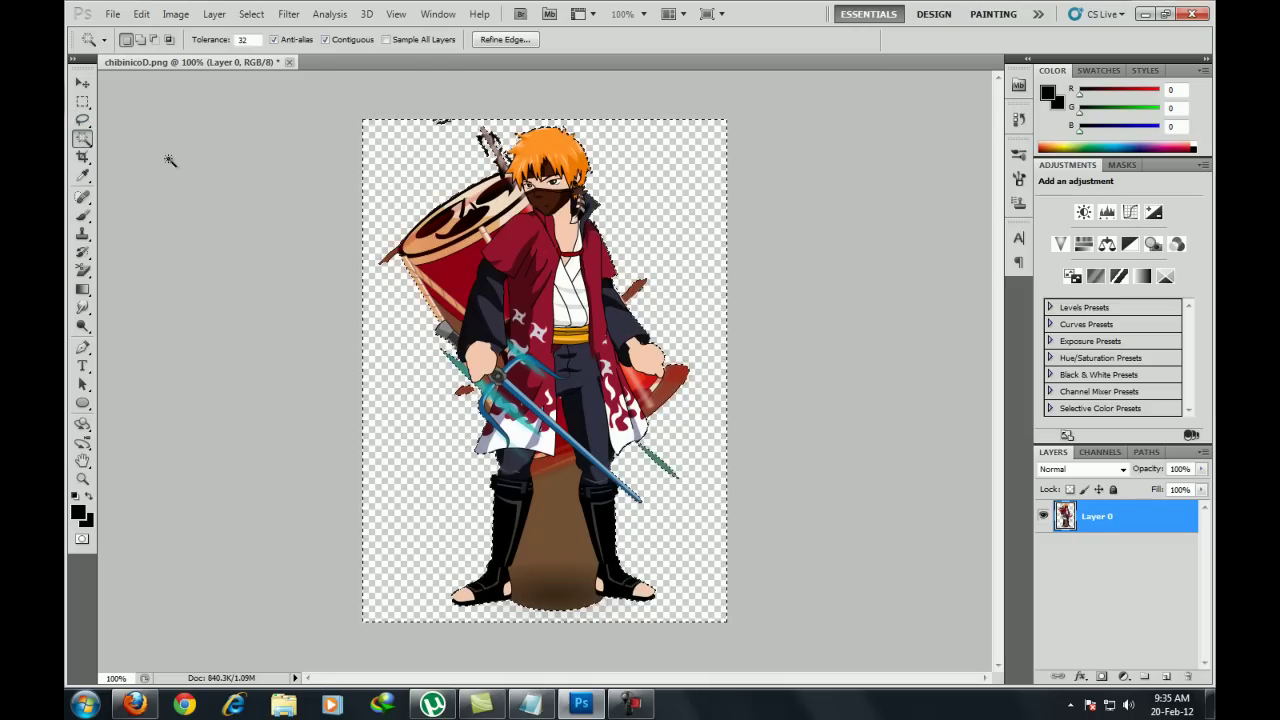
pyautogui.rightClick(83, 139)
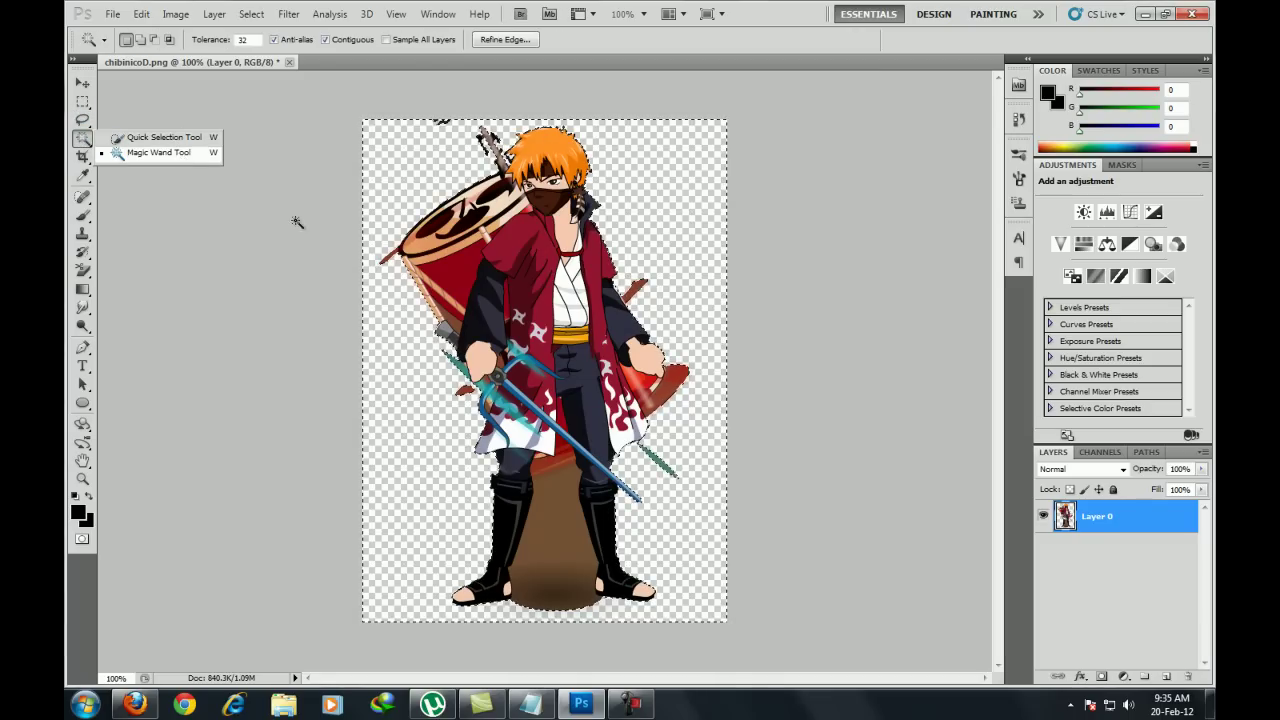
pyautogui.rightClick(458, 246)
pyautogui.click(528, 349)
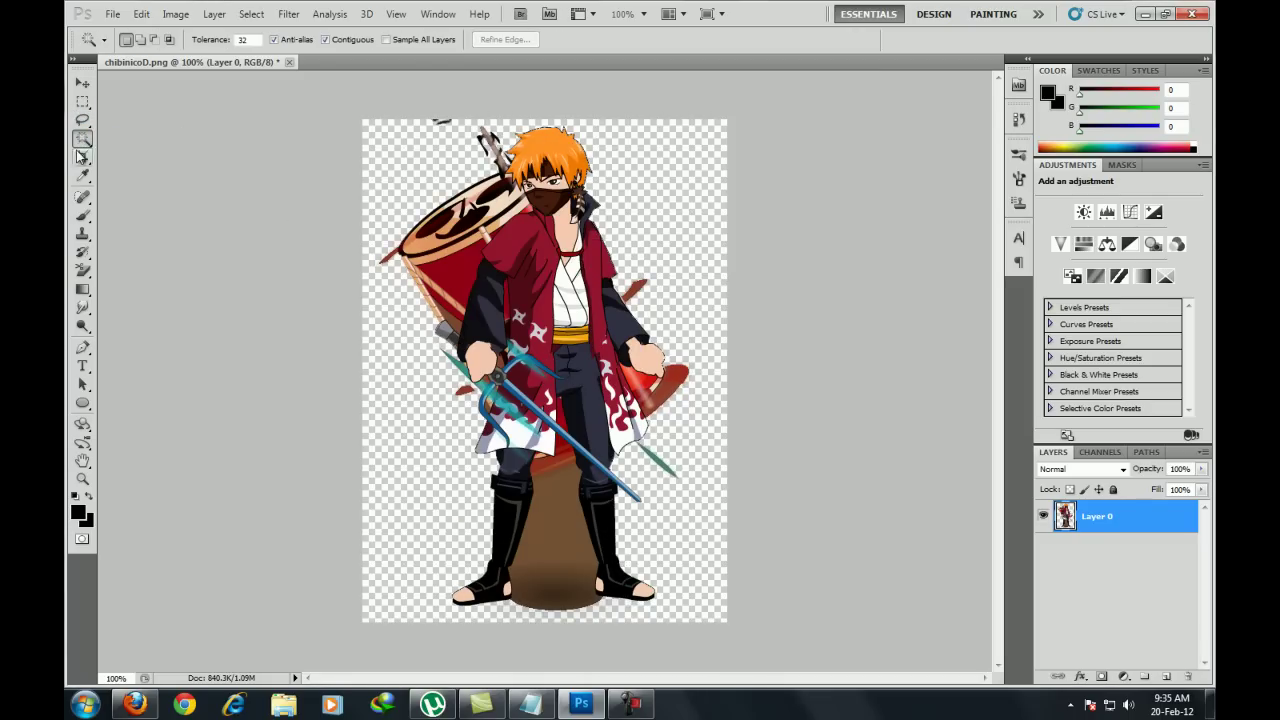
pyautogui.rightClick(83, 143)
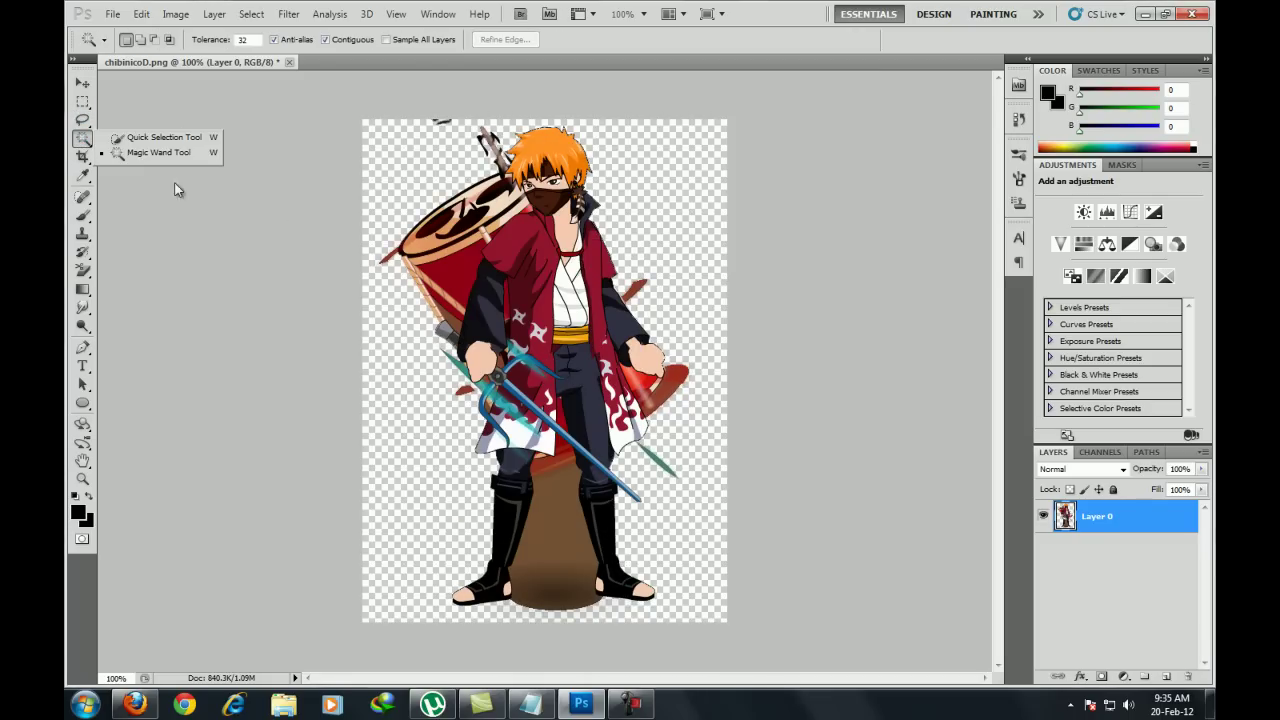
pyautogui.click(130, 140)
pyautogui.click(560, 549)
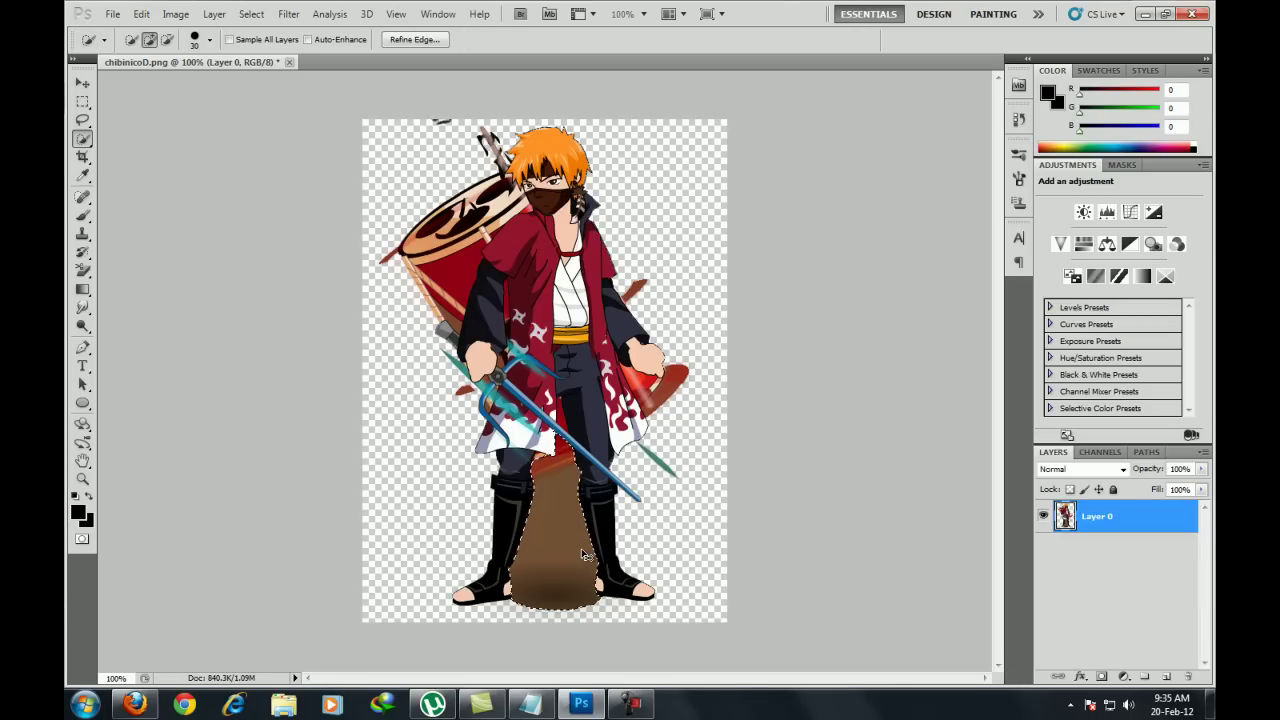
# Re-select the brown stump between the legs with the Magic Wand and erase it with the Background Eraser
pyautogui.moveTo(581, 549); pyautogui.dragTo(588, 543)
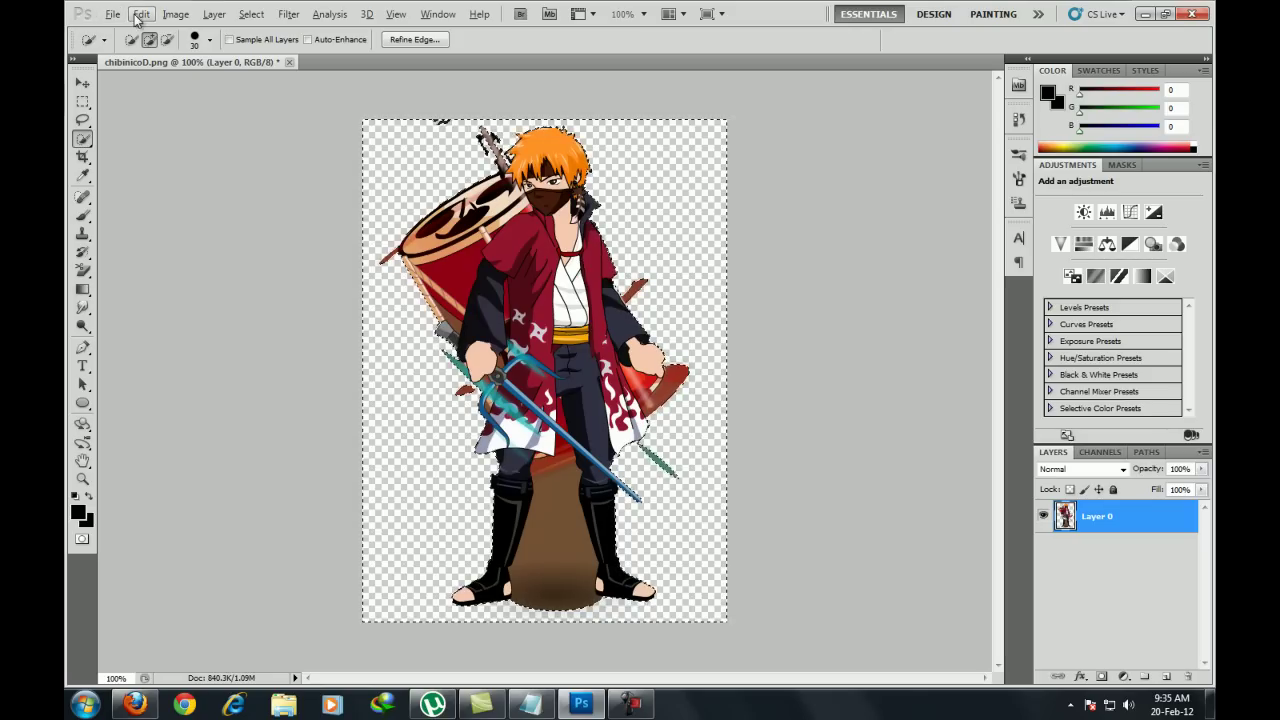
pyautogui.rightClick(504, 288)
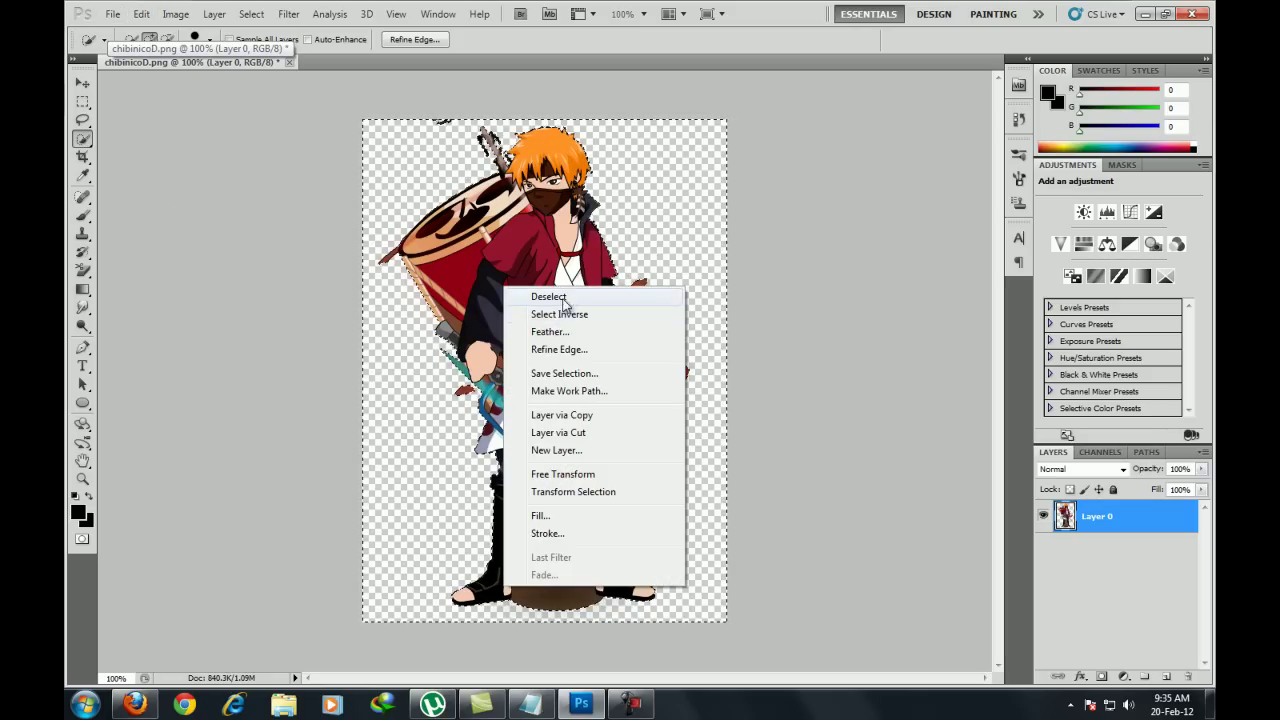
pyautogui.click(548, 296)
pyautogui.rightClick(83, 137)
pyautogui.click(131, 153)
pyautogui.click(568, 540)
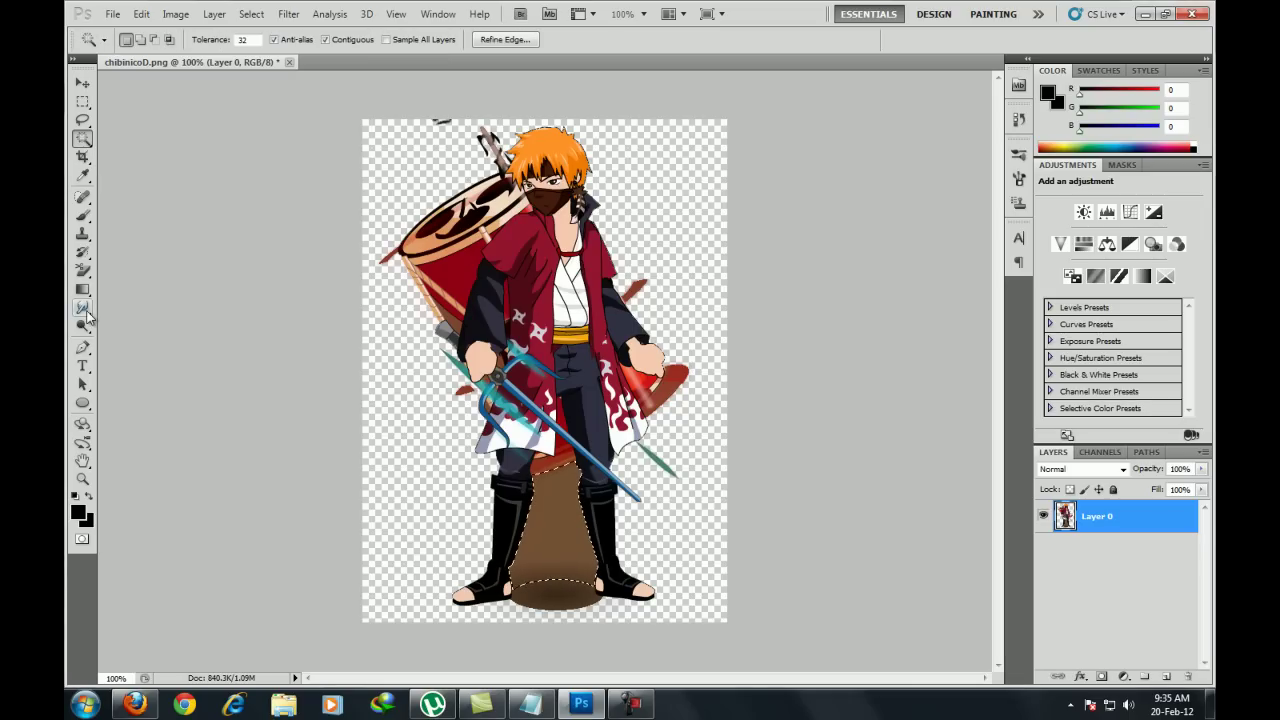
pyautogui.click(83, 270)
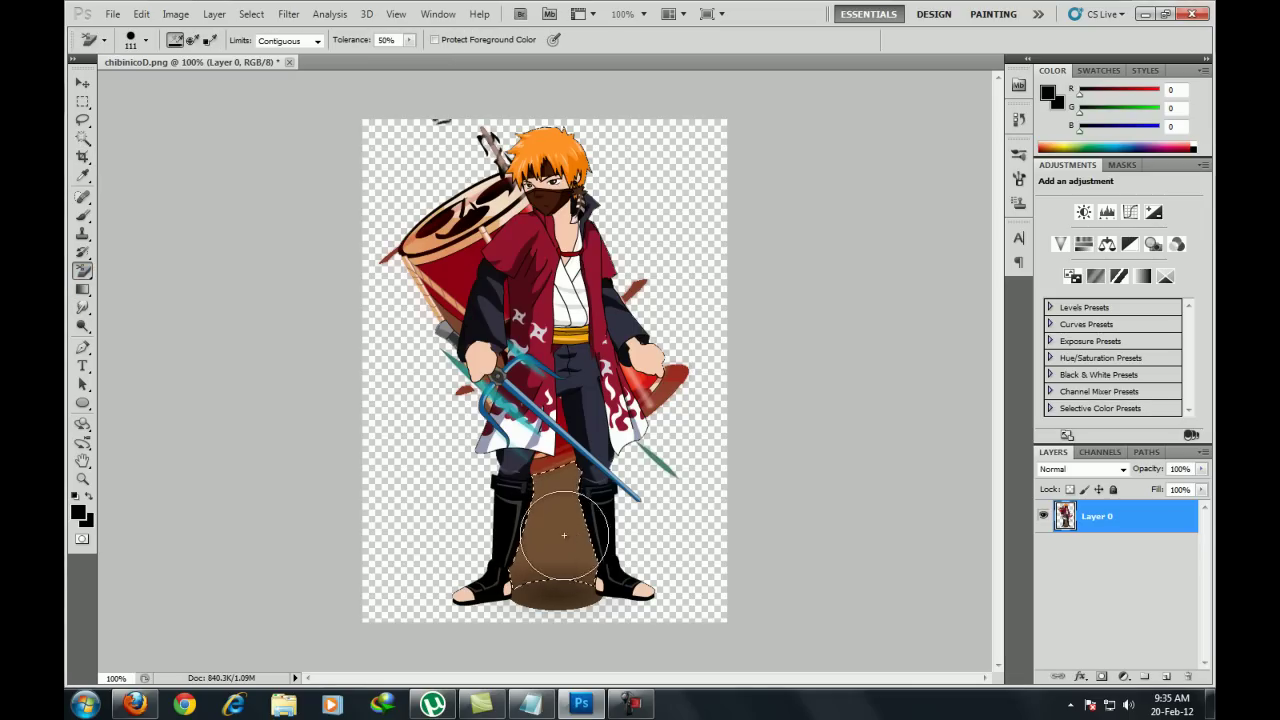
pyautogui.moveTo(535, 537)
pyautogui.mouseDown()
pyautogui.moveTo(561, 598)
pyautogui.moveTo(548, 588)
pyautogui.moveTo(519, 607)
pyautogui.mouseUp()
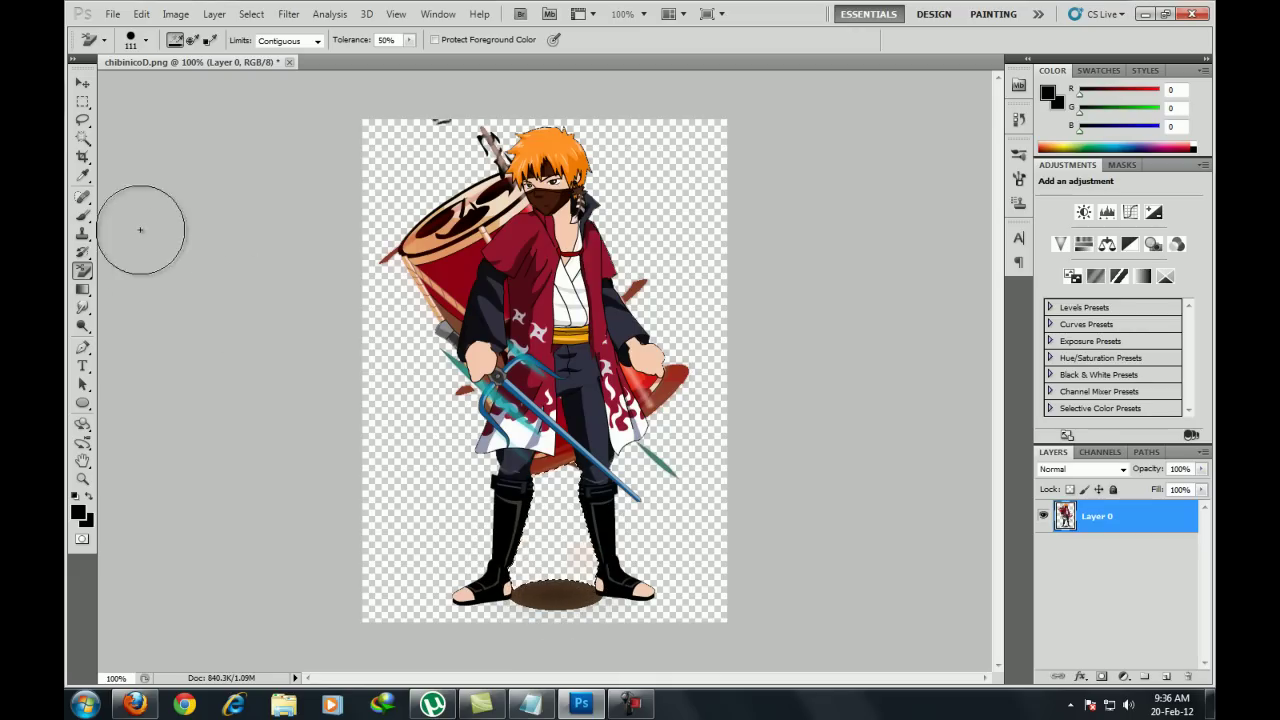
# Erase the oval shadow beneath the character's feet with the Background Eraser
pyautogui.click(83, 138)
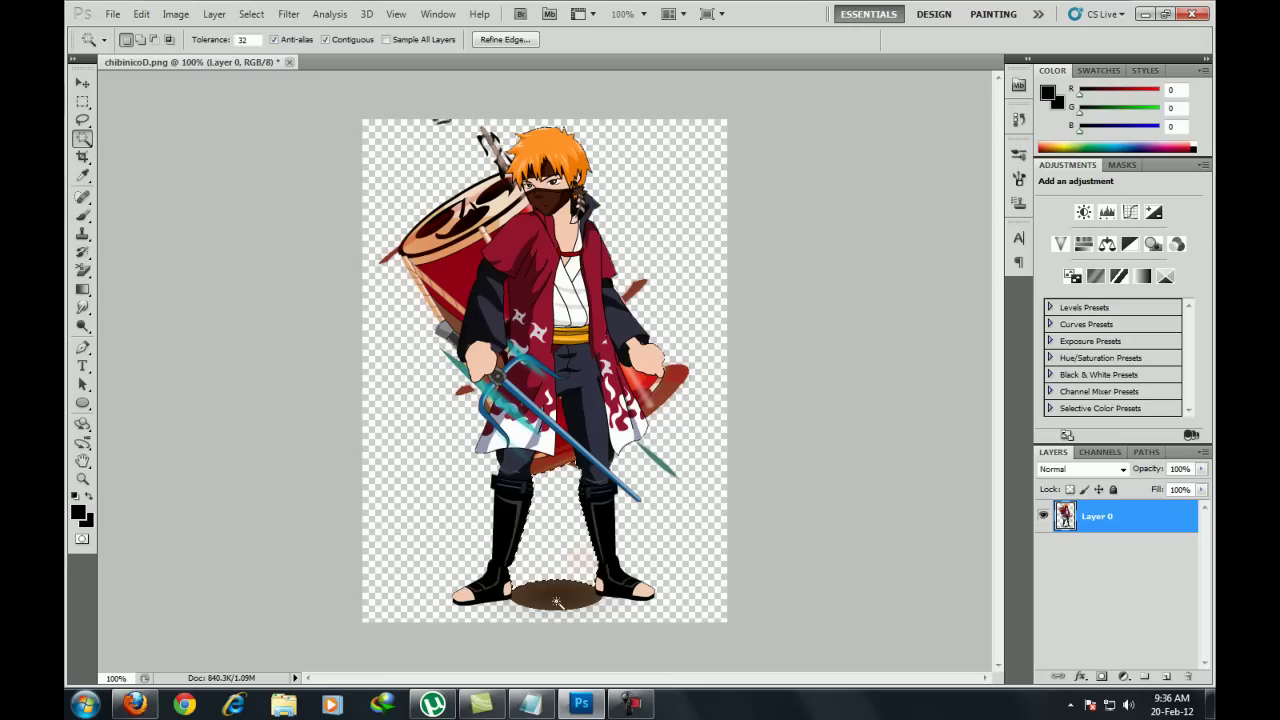
pyautogui.rightClick(545, 200)
pyautogui.click(614, 331)
pyautogui.click(82, 268)
pyautogui.moveTo(486, 590); pyautogui.dragTo(586, 590)
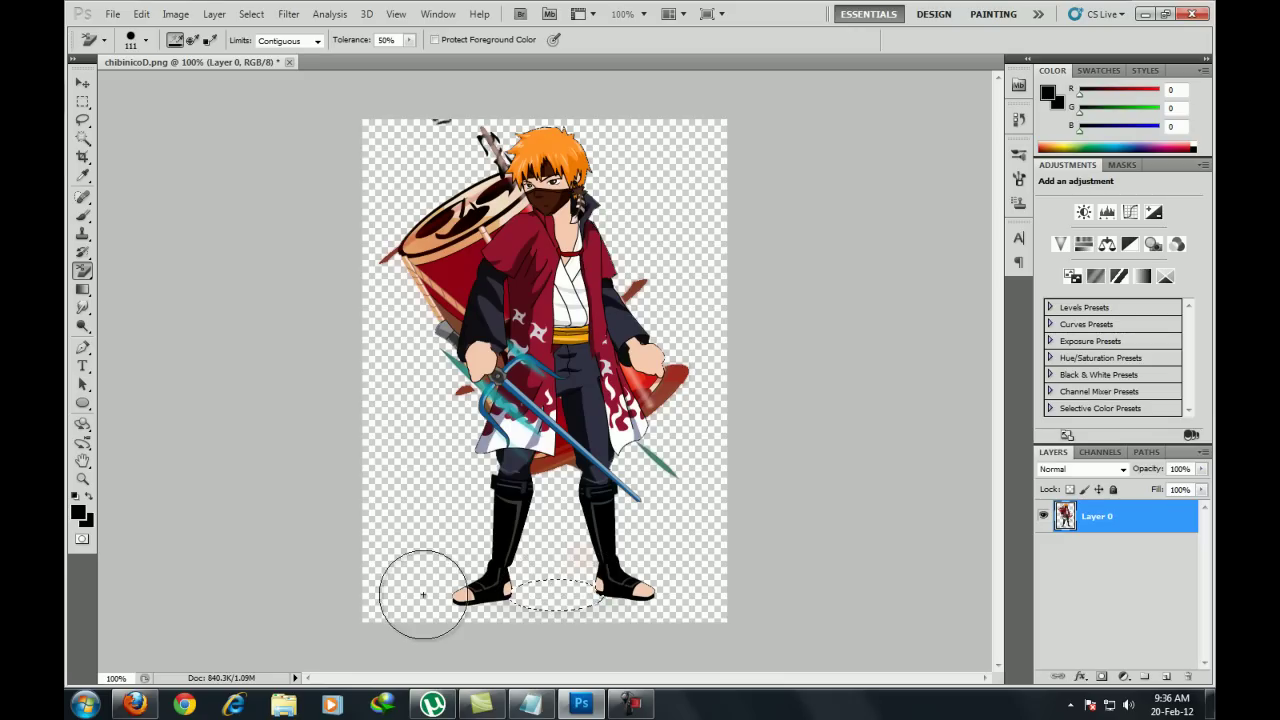
# Clear the shadow selection and try erasing the mark behind the head, then undo it
pyautogui.click(83, 139)
pyautogui.click(158, 152)
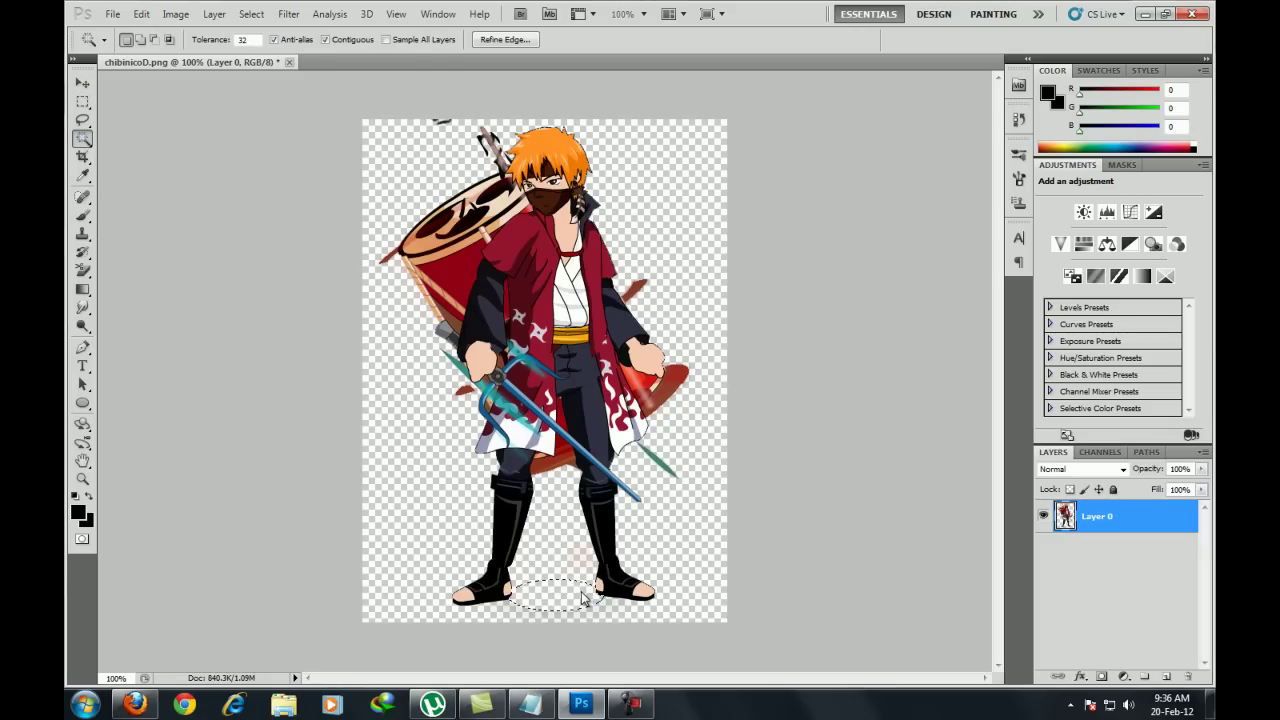
pyautogui.rightClick(584, 293)
pyautogui.click(626, 401)
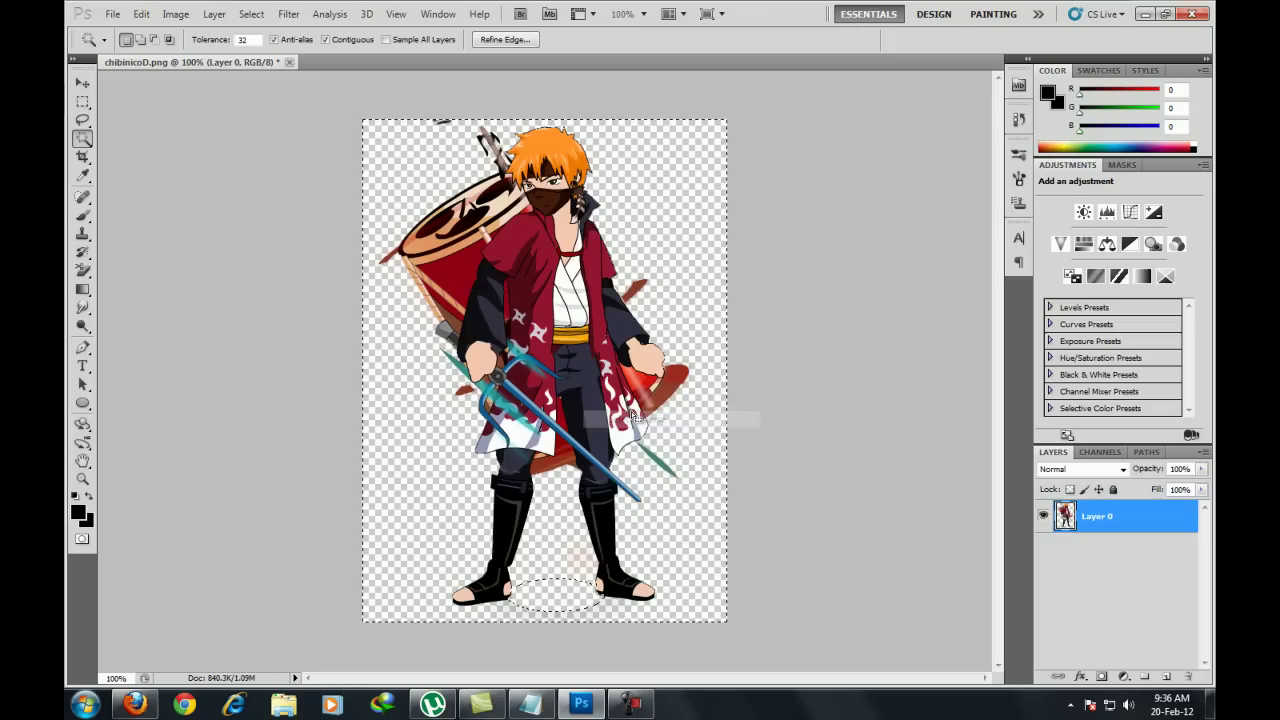
pyautogui.rightClick(566, 597)
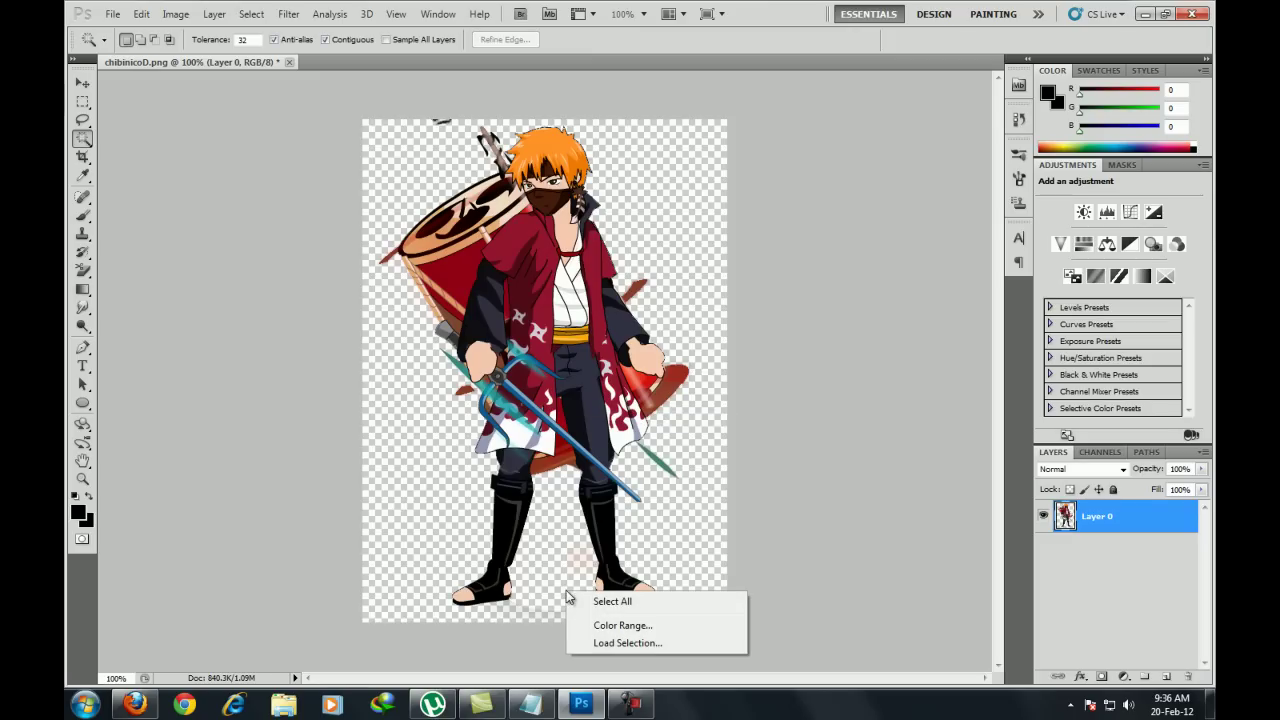
pyautogui.click(85, 282)
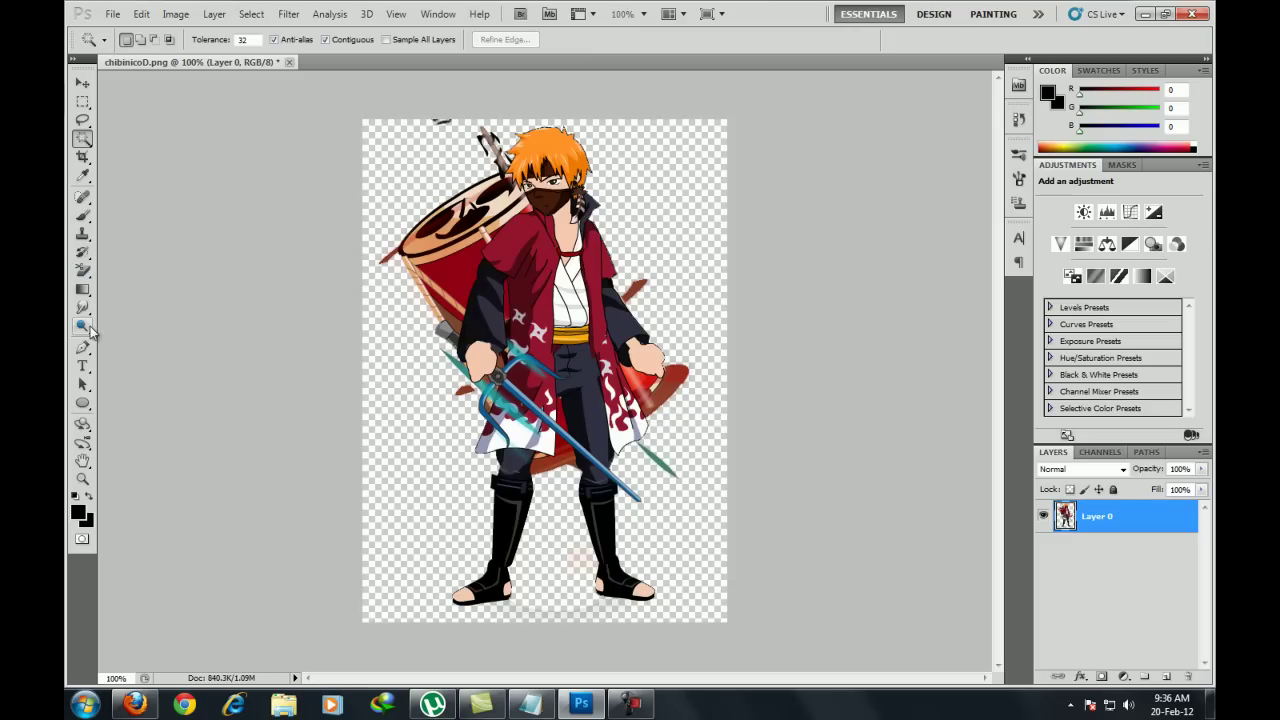
pyautogui.click(82, 271)
pyautogui.moveTo(481, 143); pyautogui.dragTo(438, 141)
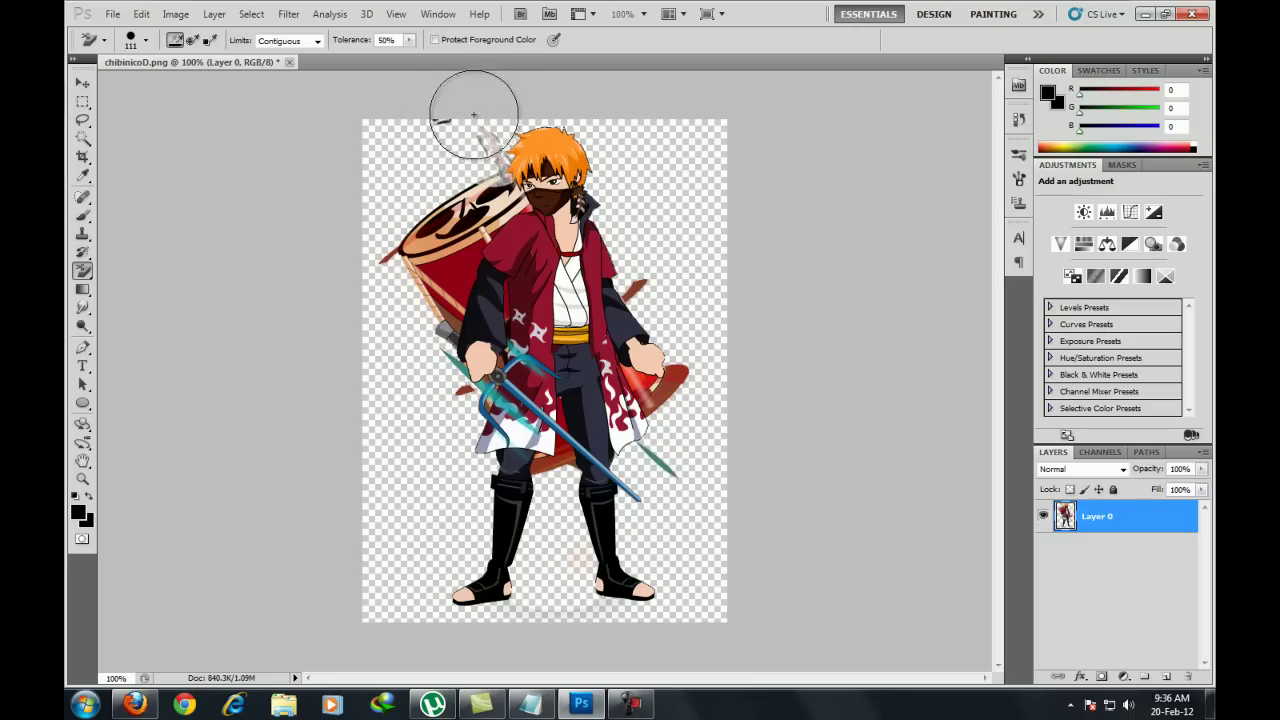
pyautogui.hotkey('ctrl', 'z')
# Shrink the eraser to 36 px and clean stray marks by the sleeve and behind the head
pyautogui.click(147, 43)
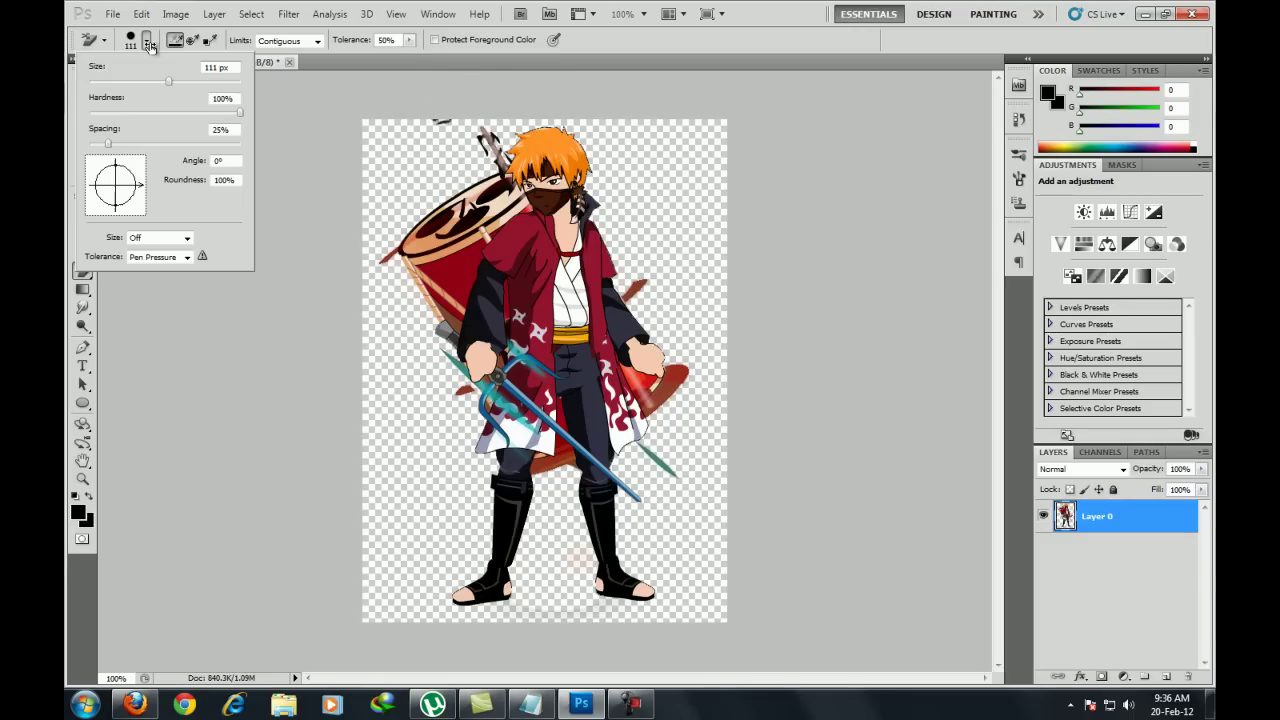
pyautogui.moveTo(153, 87); pyautogui.dragTo(120, 88)
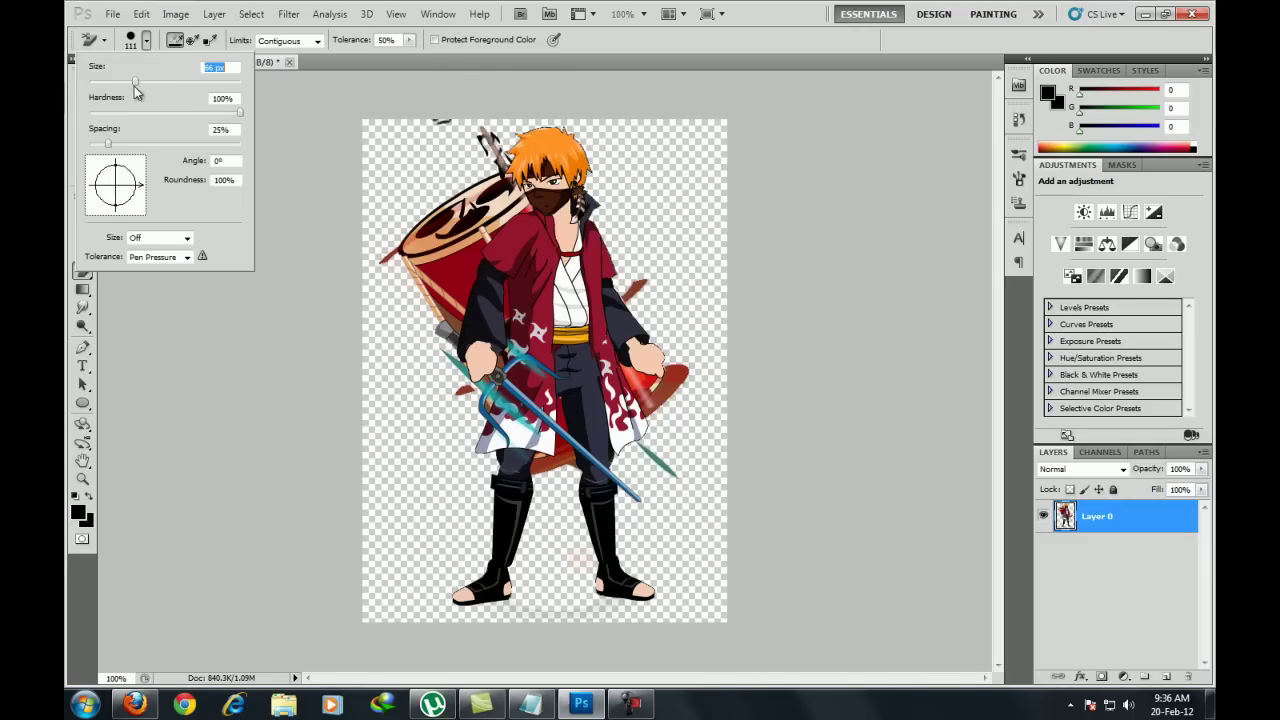
pyautogui.click(460, 121)
pyautogui.moveTo(466, 123); pyautogui.dragTo(424, 129)
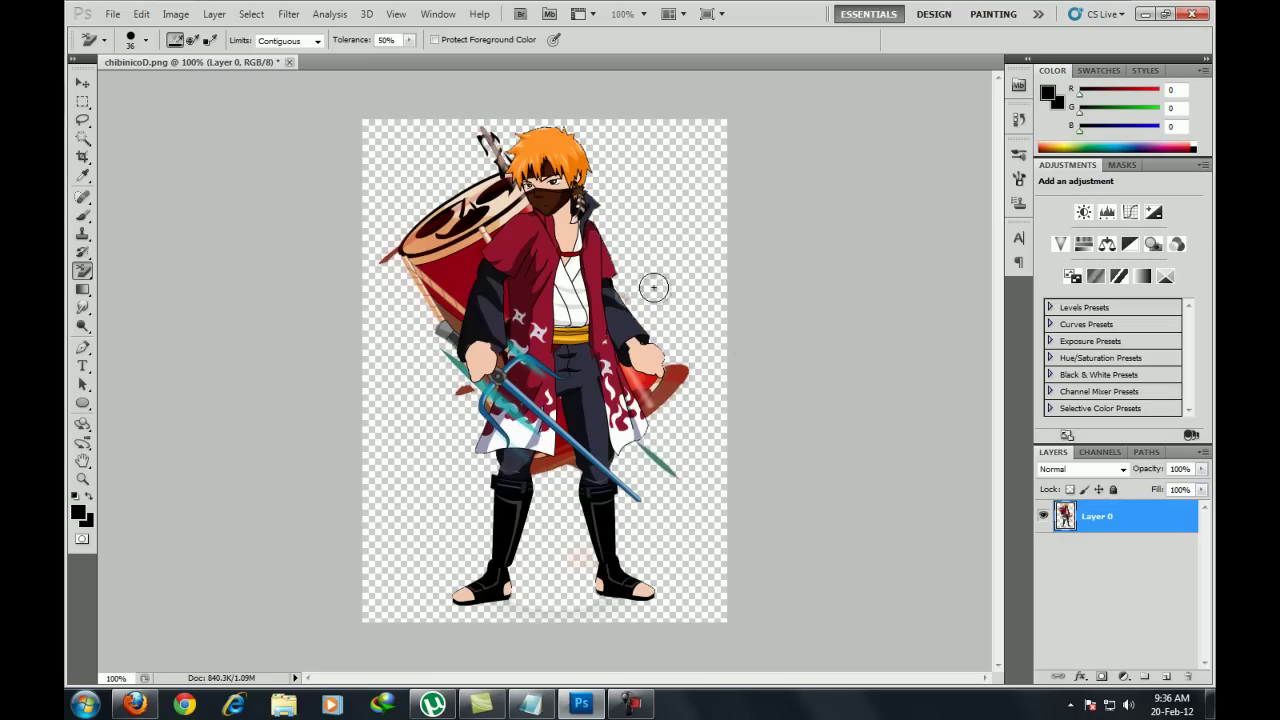
pyautogui.hotkey('ctrl', 'z')
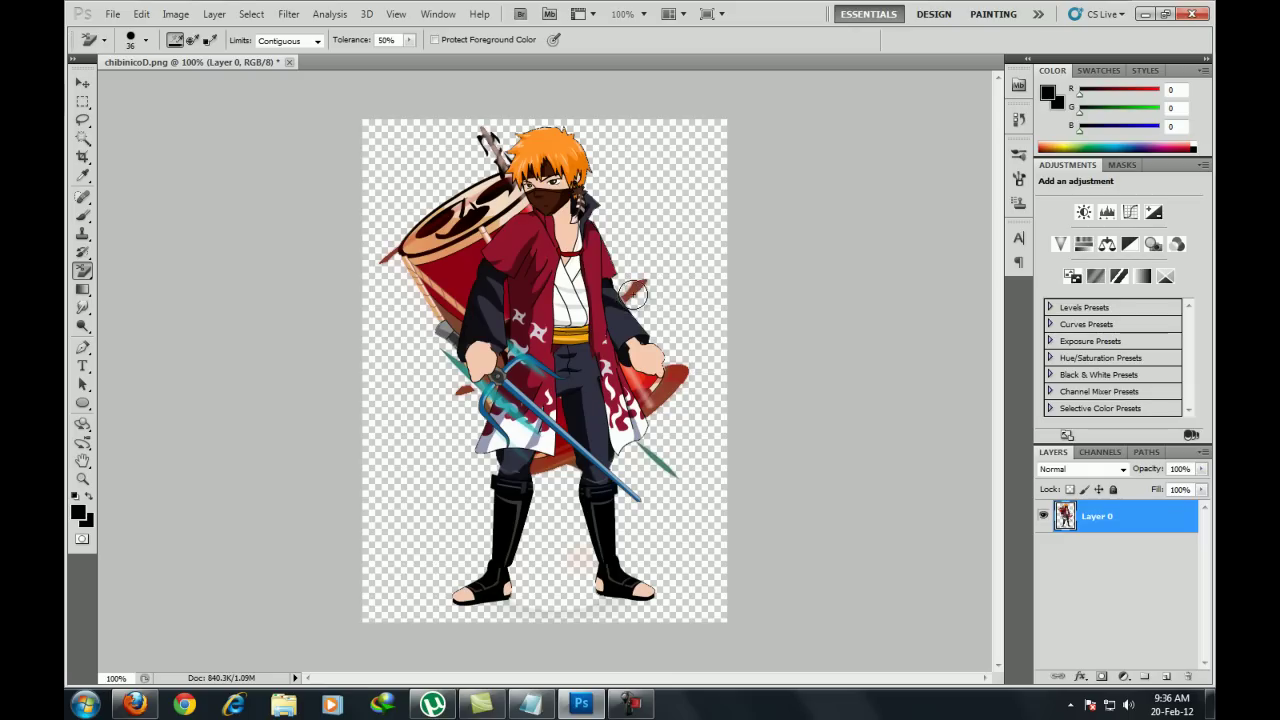
pyautogui.click(636, 291)
pyautogui.click(636, 292)
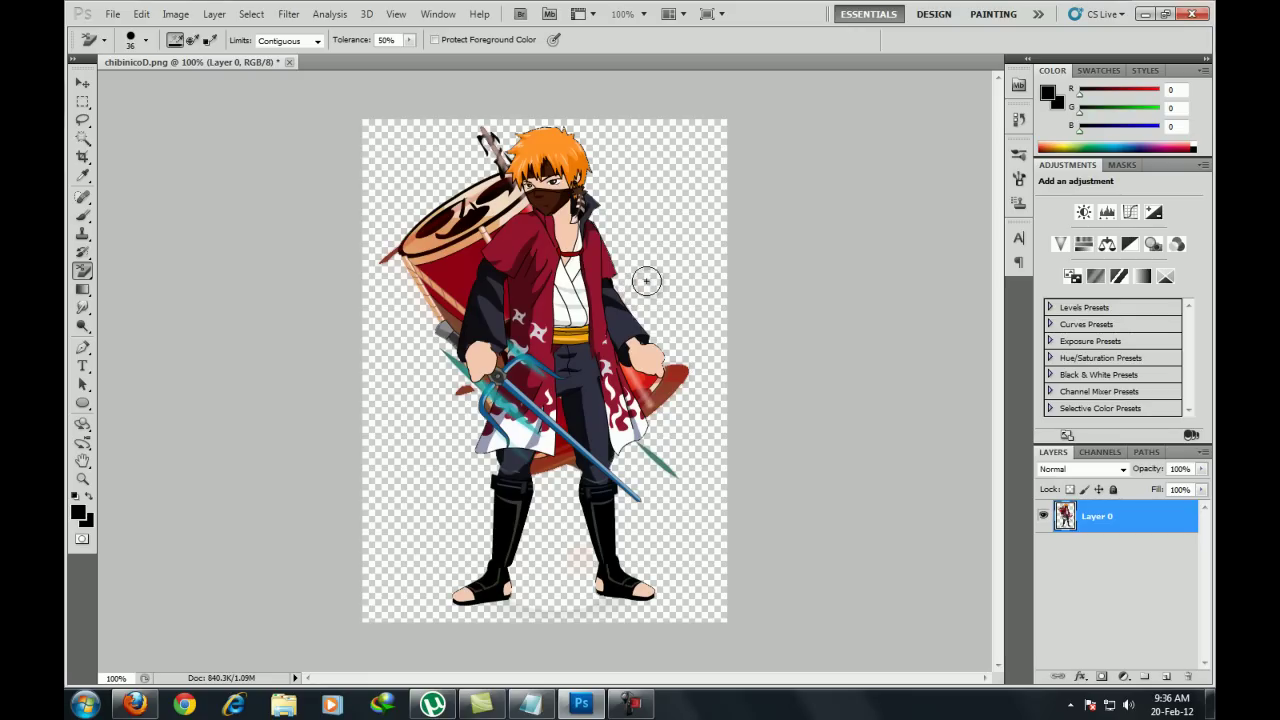
pyautogui.moveTo(480, 130); pyautogui.dragTo(496, 152)
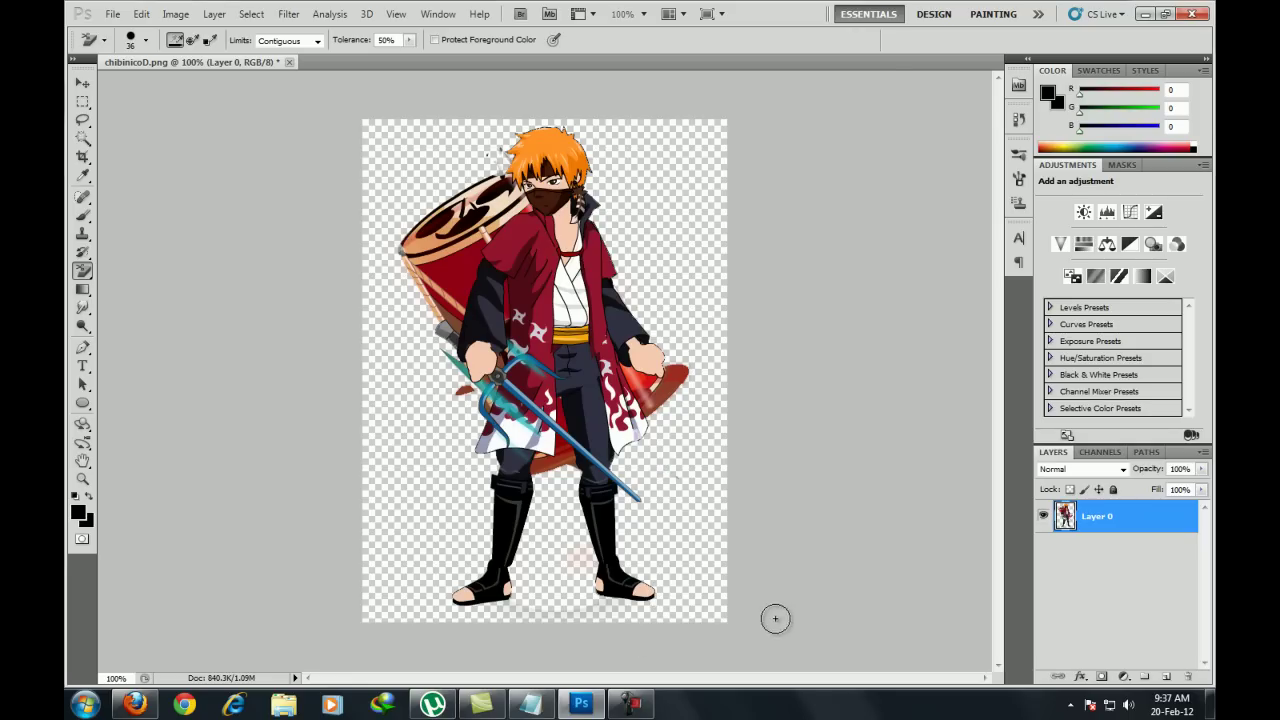
# Write a note about opening the downloaded background (link in description), then delete the whole line
pyautogui.click(530, 710)
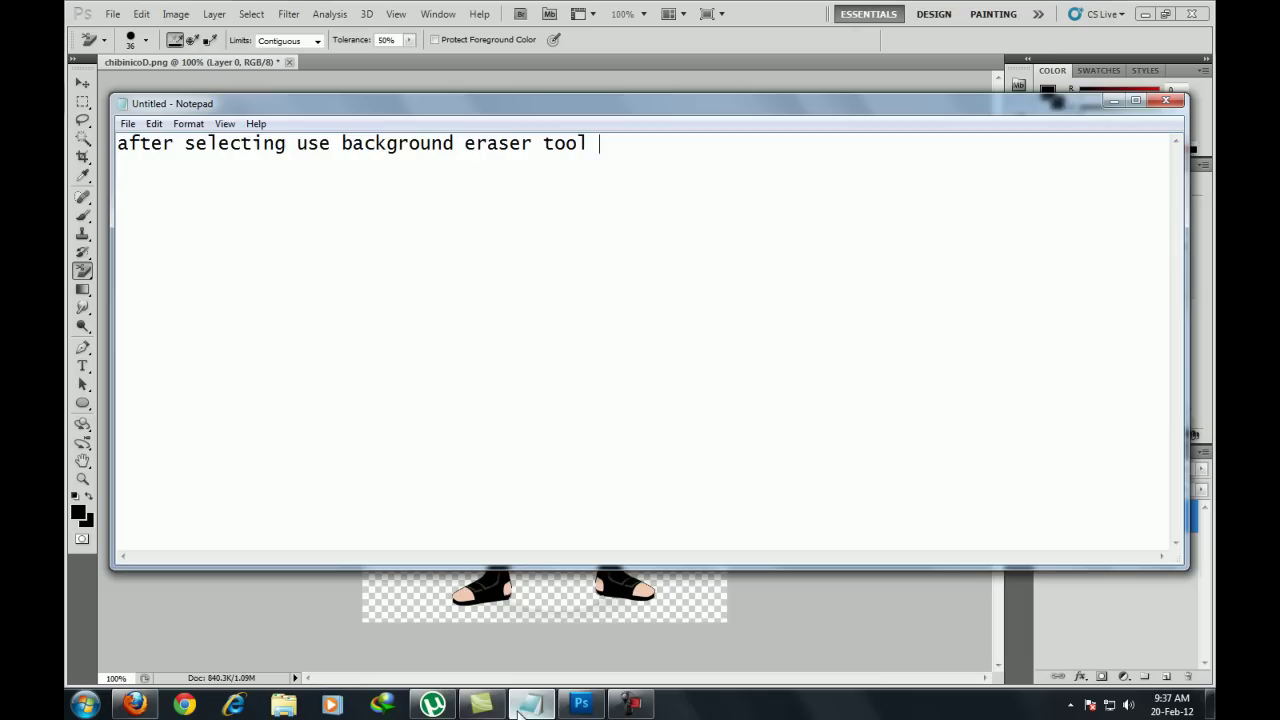
pyautogui.press('BackSpace')
pyautogui.press('BackSpace')
pyautogui.press('BackSpace')
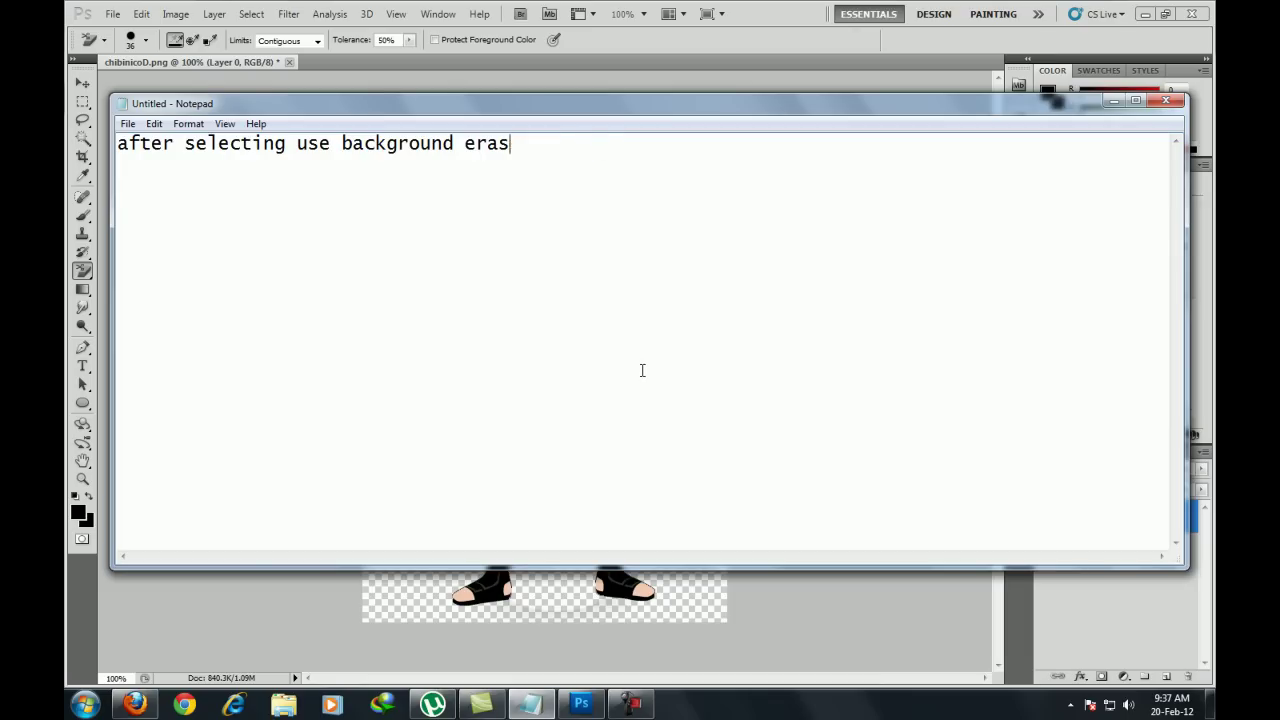
pyautogui.press('BackSpace')
pyautogui.press('BackSpace')
pyautogui.press('BackSpace')
pyautogui.press('BackSpace')
pyautogui.press('BackSpace')
pyautogui.press('BackSpace')
pyautogui.press('BackSpace')
pyautogui.press('BackSpace')
pyautogui.press('BackSpace')
pyautogui.write('fter making it')
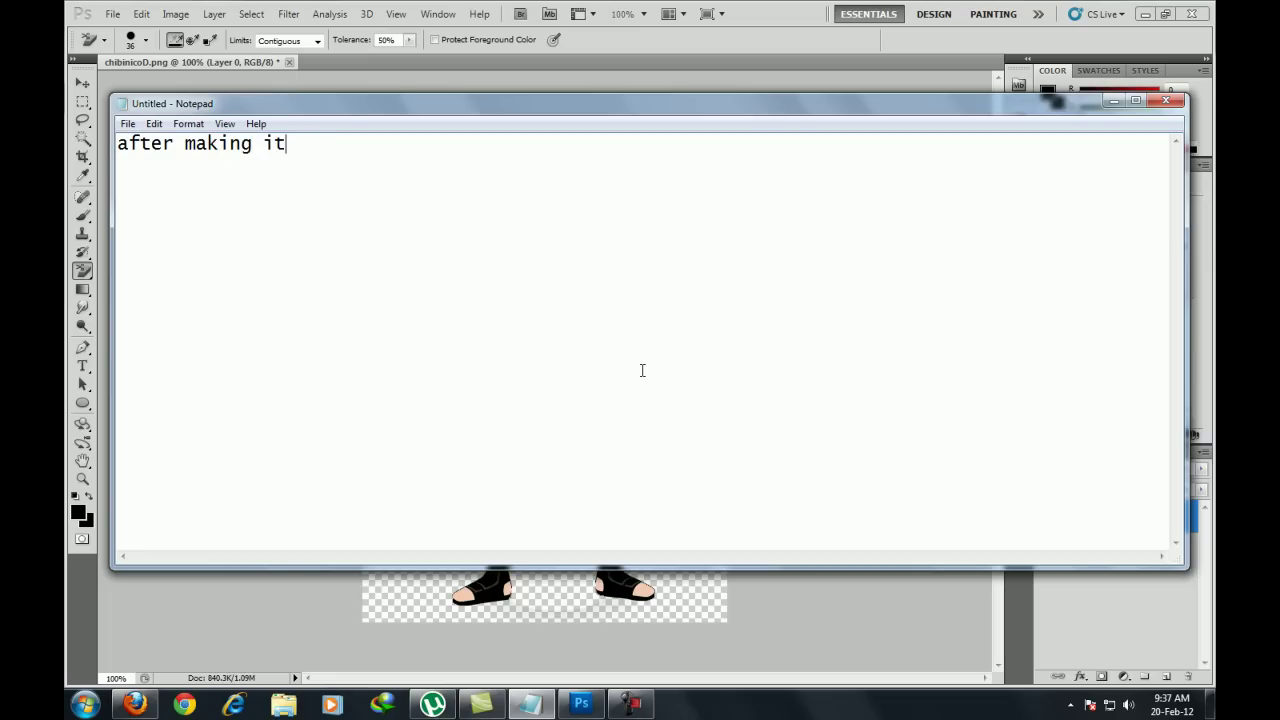
pyautogui.press('BackSpace')
pyautogui.press('BackSpace')
pyautogui.press('BackSpace')
pyautogui.press('BackSpace')
pyautogui.write('cutting')
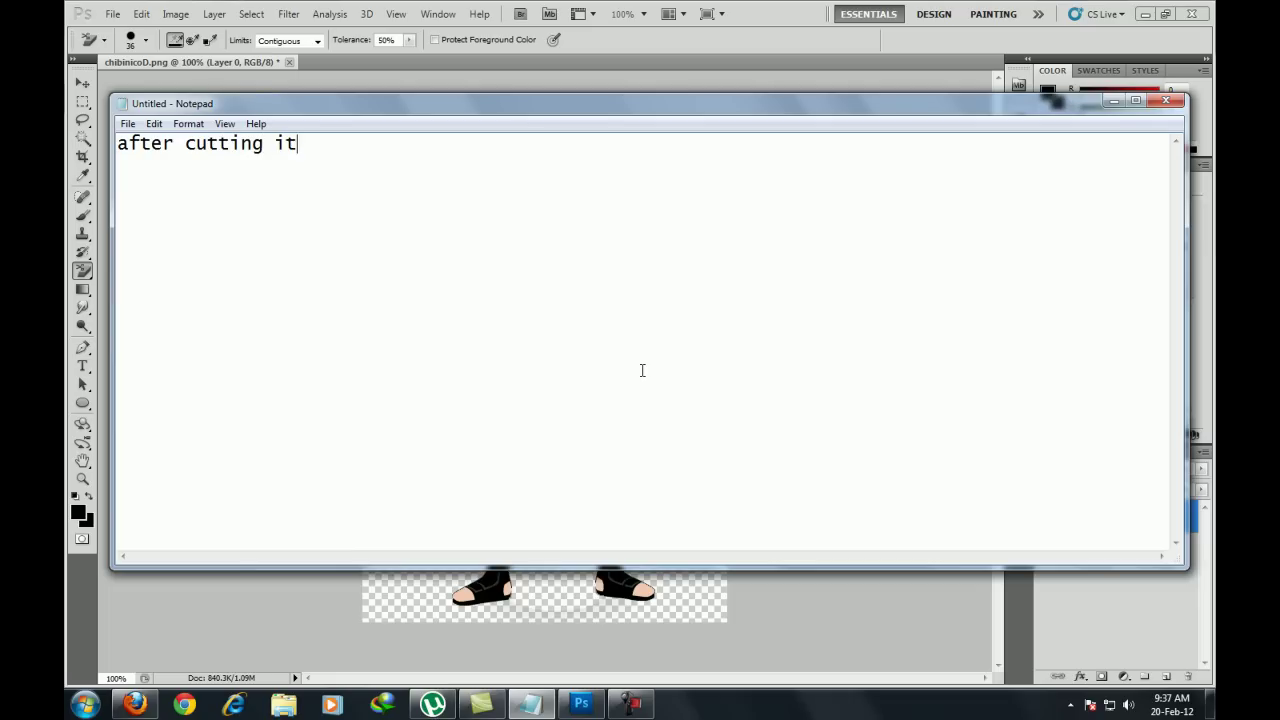
pyautogui.write('open')
pyautogui.write(' ur background that ')
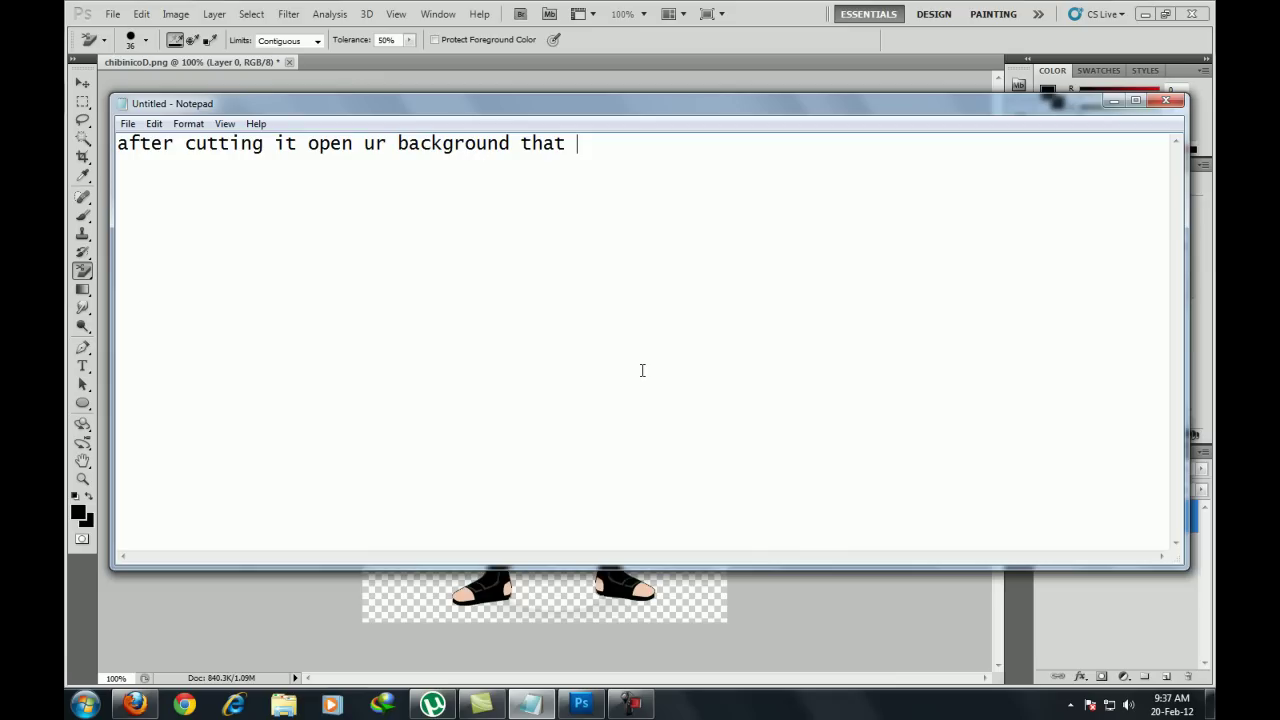
pyautogui.write(' wi')
pyautogui.press('BackSpace')
pyautogui.press('BackSpace')
pyautogui.write('download ( l')
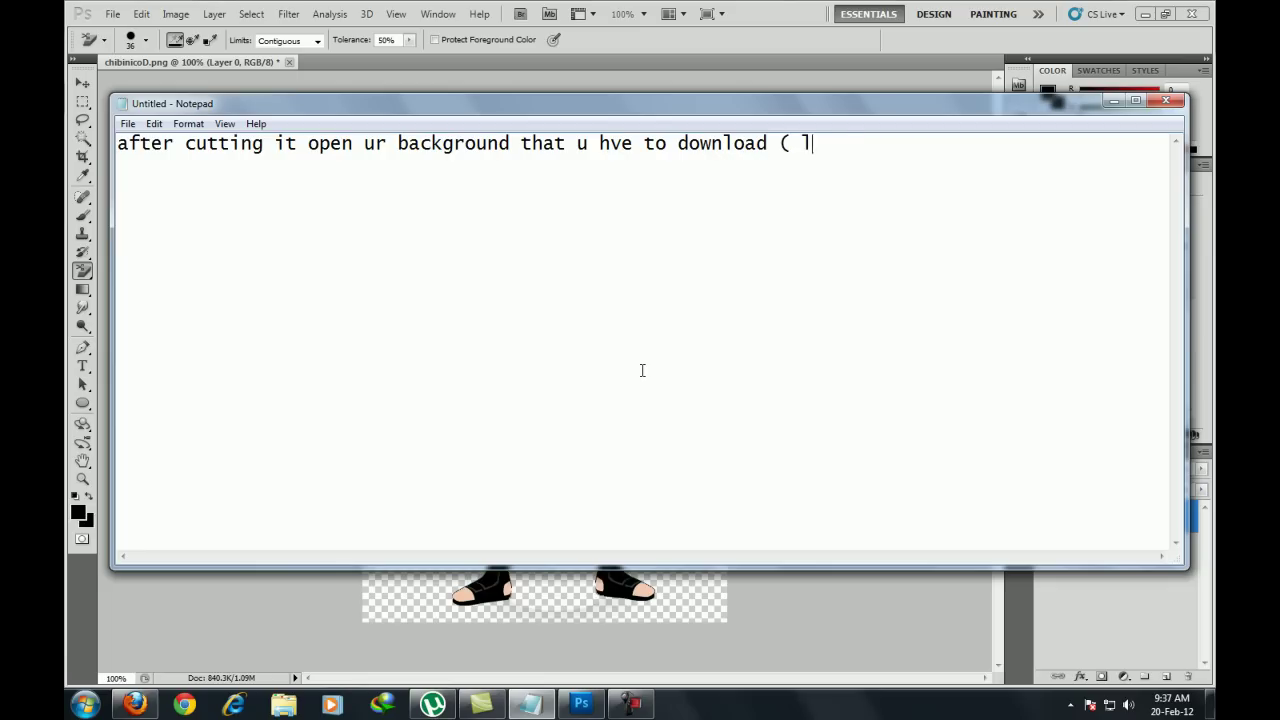
pyautogui.write('dec')
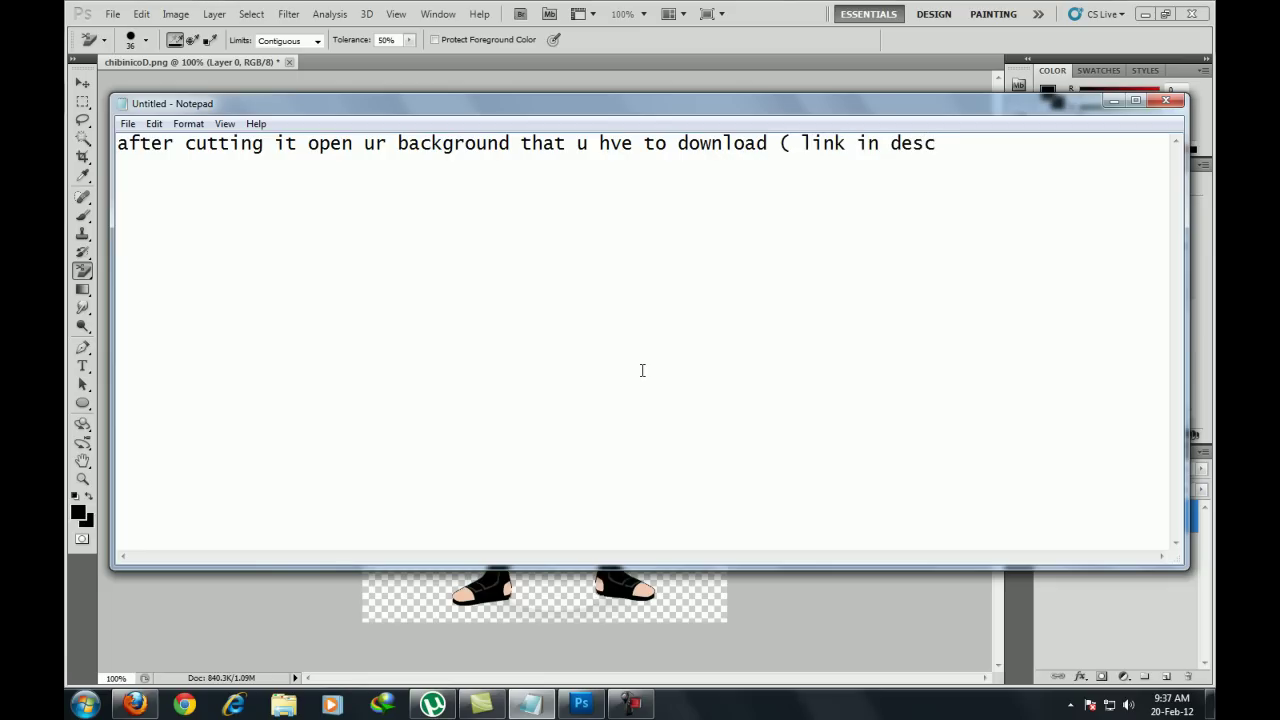
pyautogui.write('ion')
pyautogui.moveTo(1040, 159); pyautogui.dragTo(124, 162)
pyautogui.press('BackSpace')
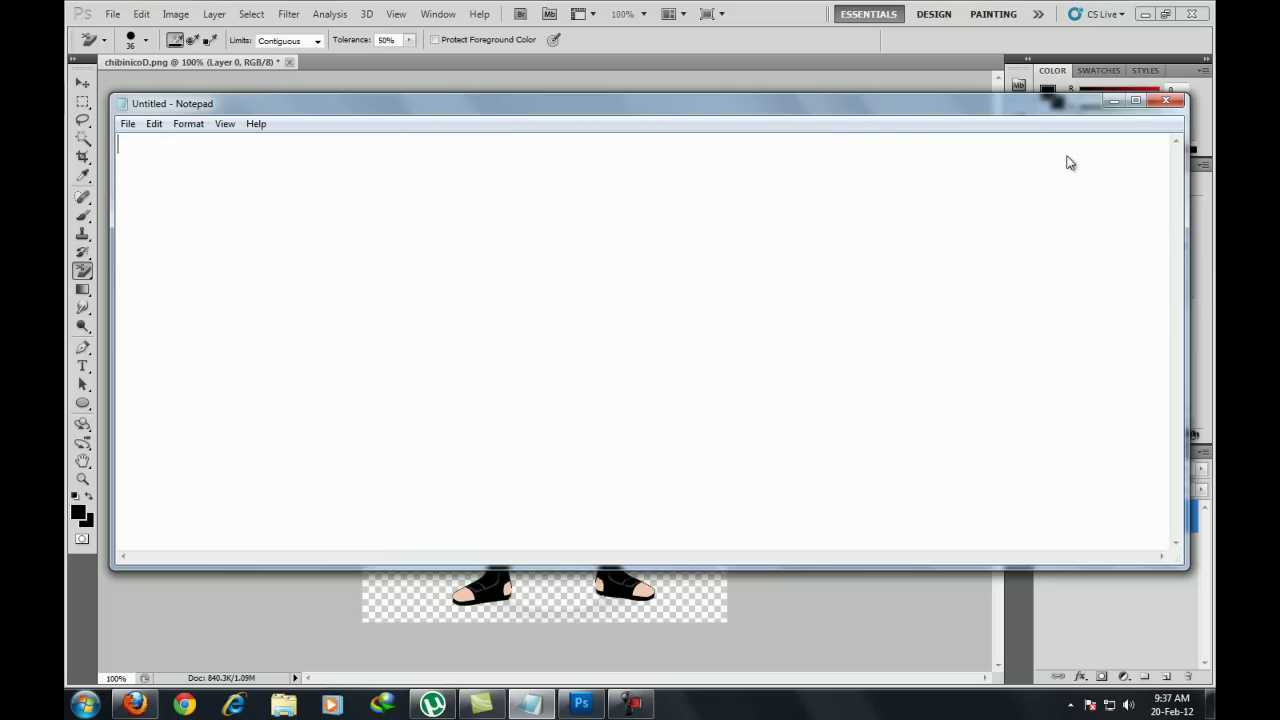
# Open the bokeh background image cool-background_005.jpg in Photoshop
pyautogui.click(1115, 101)
pyautogui.click(113, 14)
pyautogui.click(131, 46)
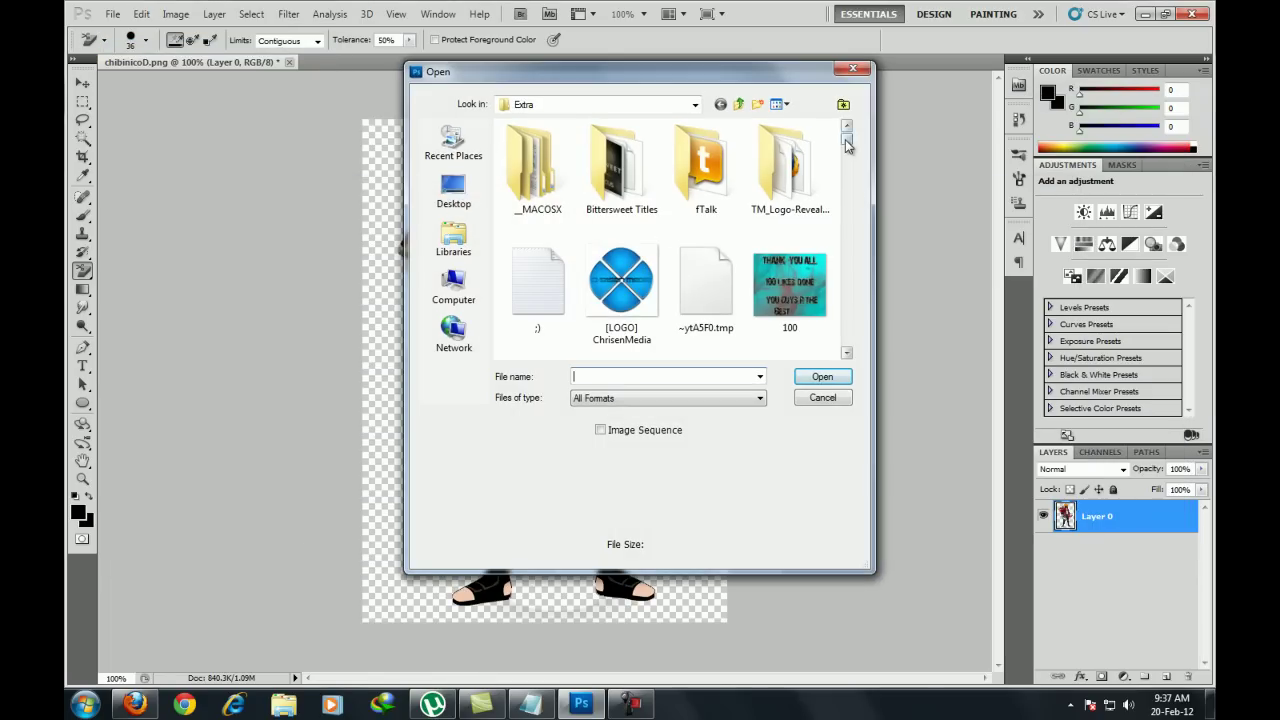
pyautogui.moveTo(847, 145); pyautogui.dragTo(848, 216)
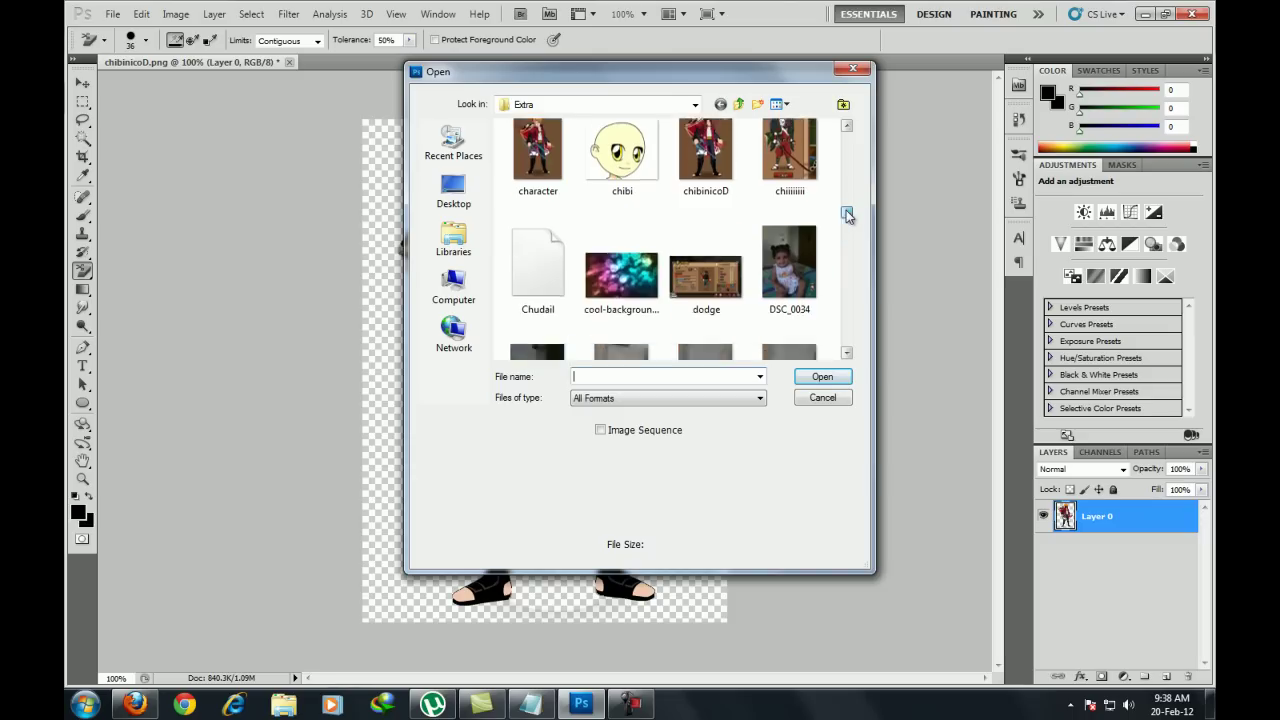
pyautogui.click(621, 285)
pyautogui.click(822, 376)
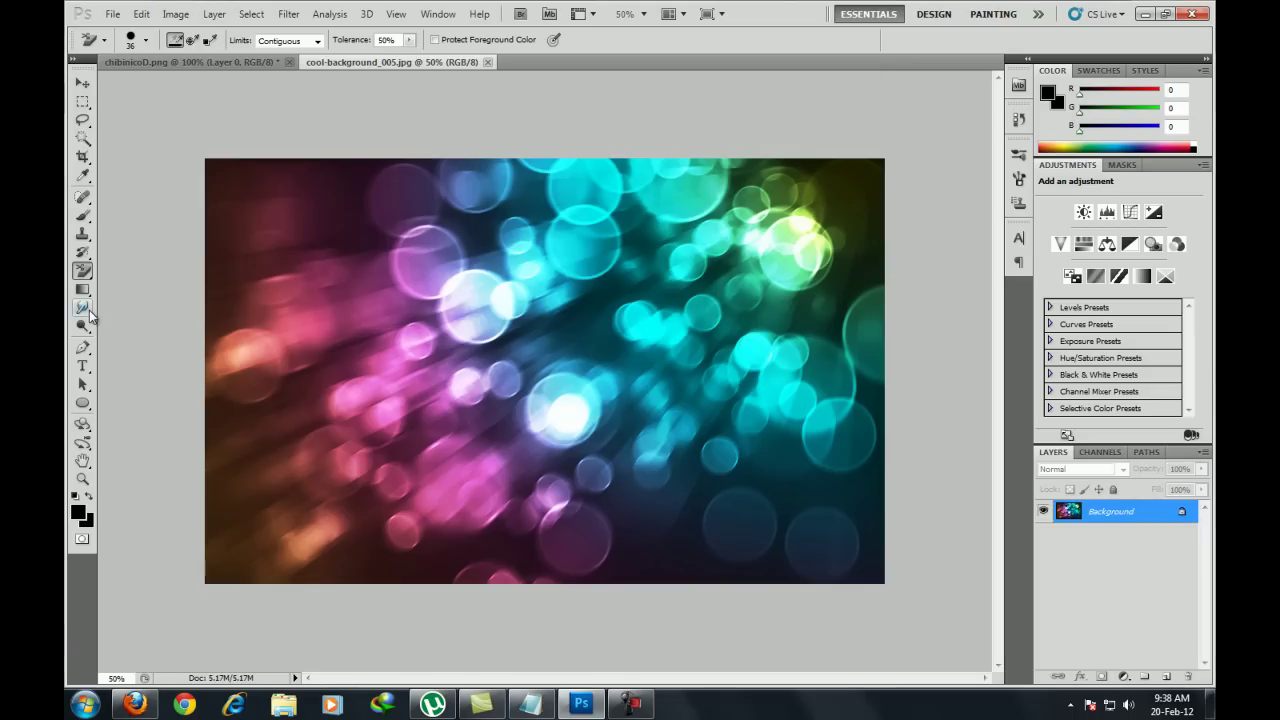
# Switch between the chibinicoD and bokeh documents, ending on the bokeh background, then bring up the empty Notepad page
pyautogui.click(180, 62)
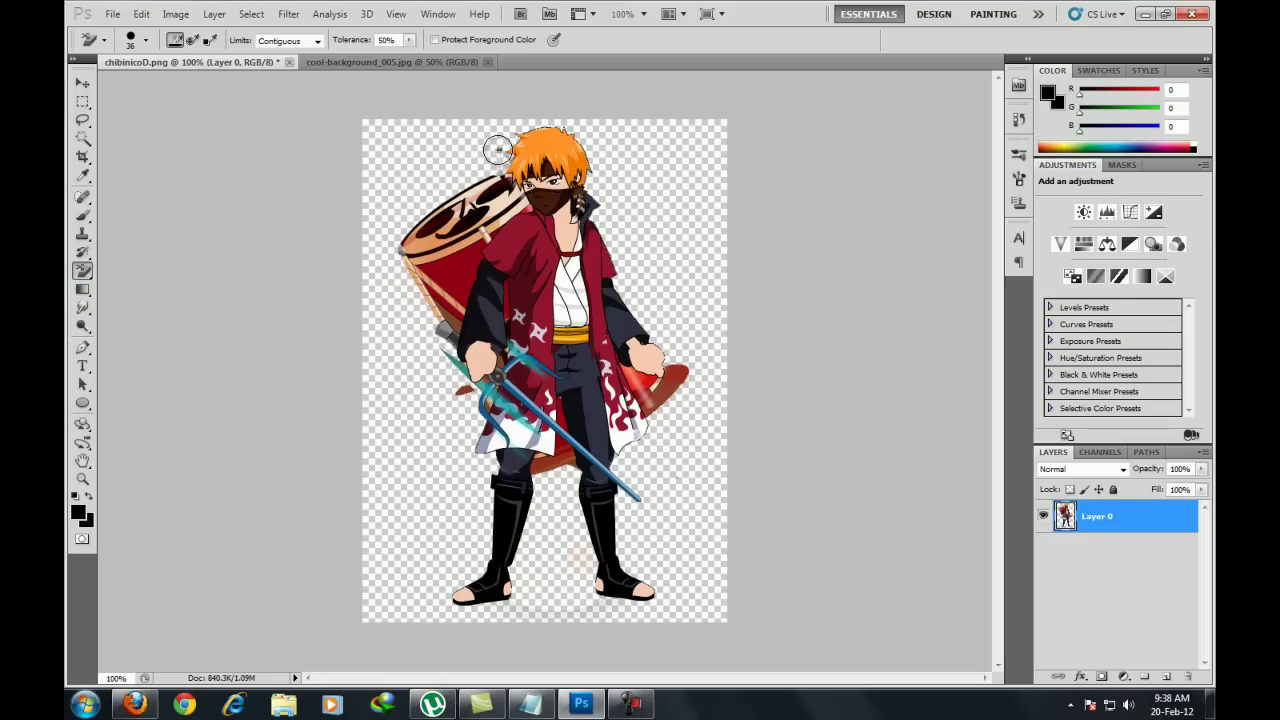
pyautogui.click(393, 62)
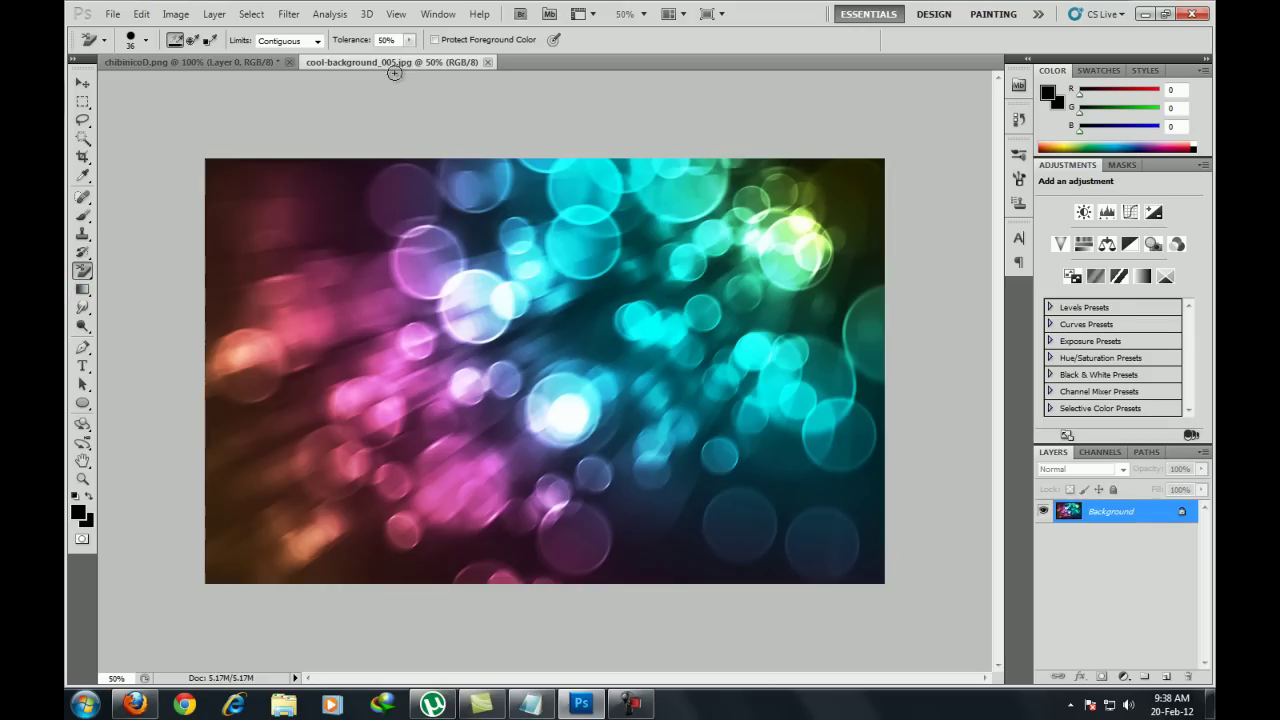
pyautogui.click(530, 704)
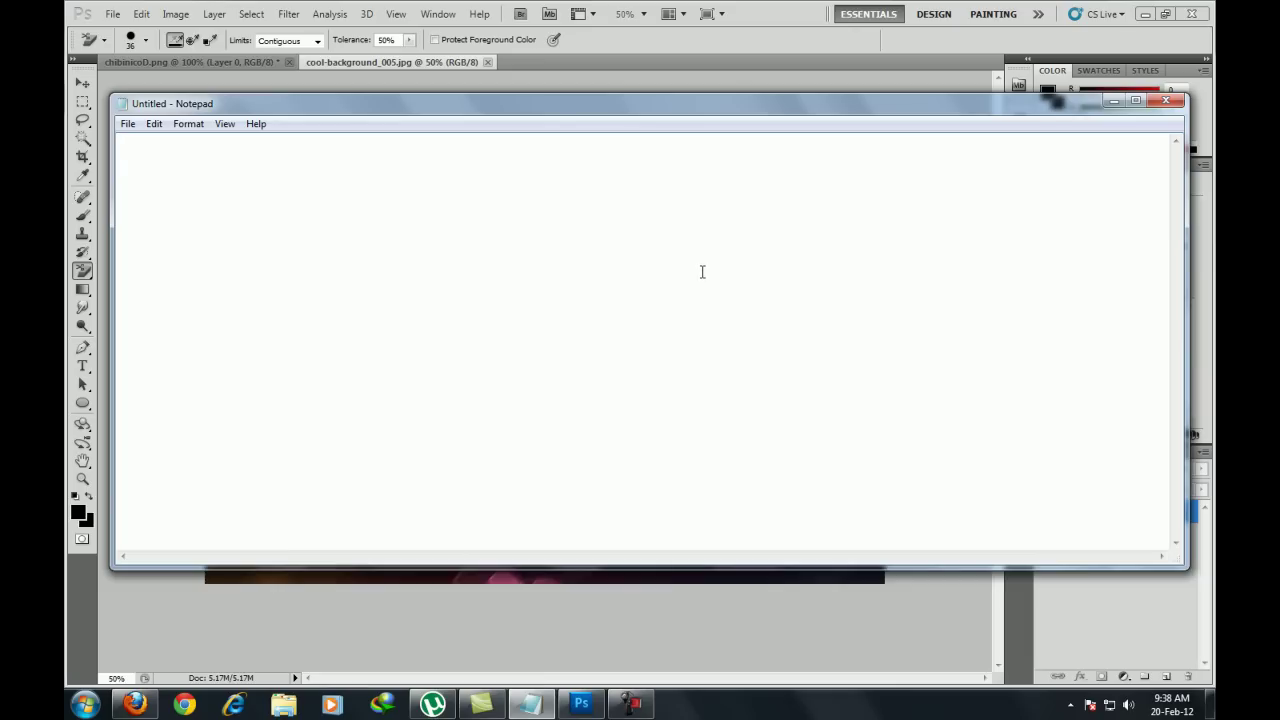
# Write the note "perss ctrl on ur ninja's layer and drag it to ur background" and minimize Notepad
pyautogui.write('then c')
pyautogui.press('BackSpace')
pyautogui.press('BackSpace')
pyautogui.press('BackSpace')
pyautogui.press('BackSpace')
pyautogui.write('pe')
pyautogui.write('rss ctrl on ur ')
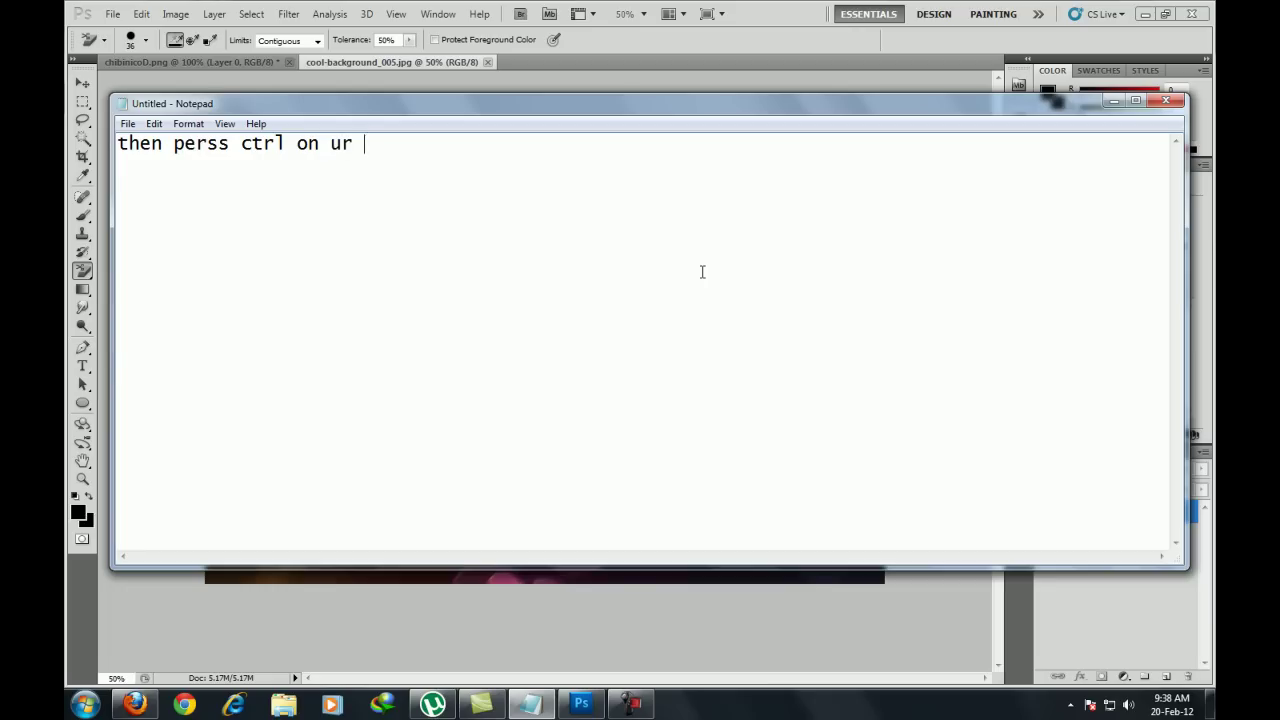
pyautogui.write("ninja's layer and d")
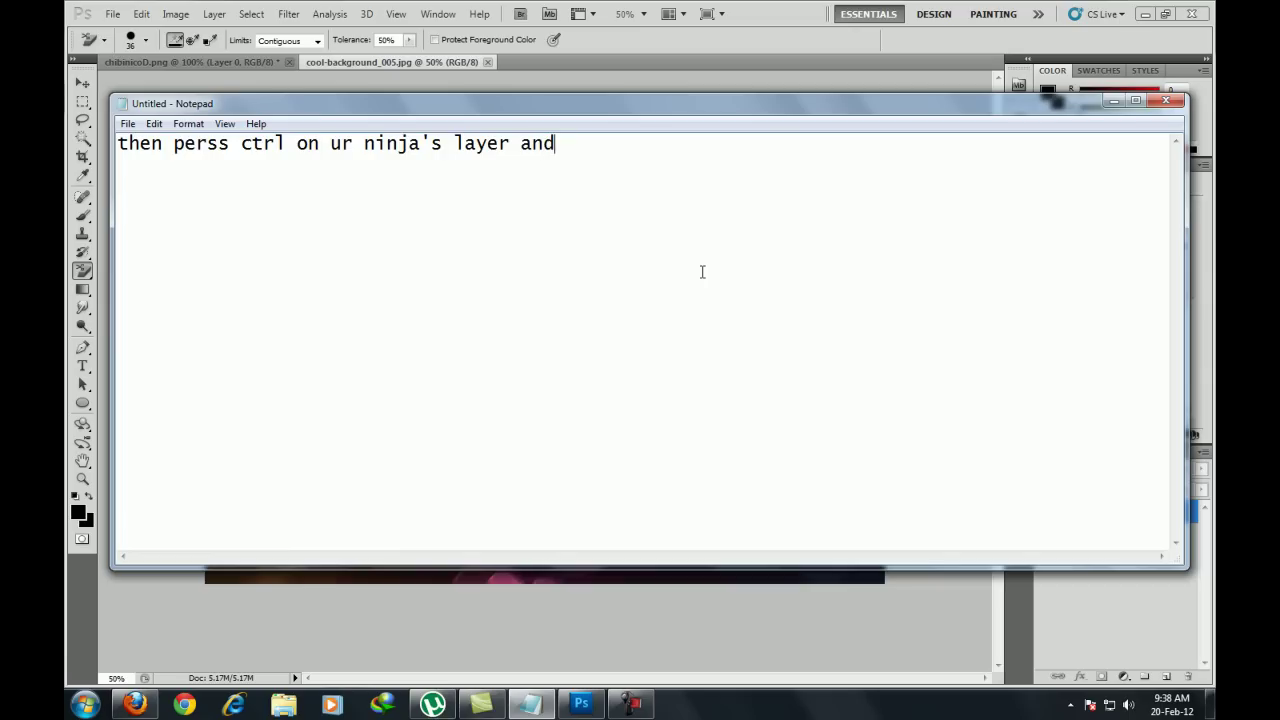
pyautogui.write('rag it to ur background')
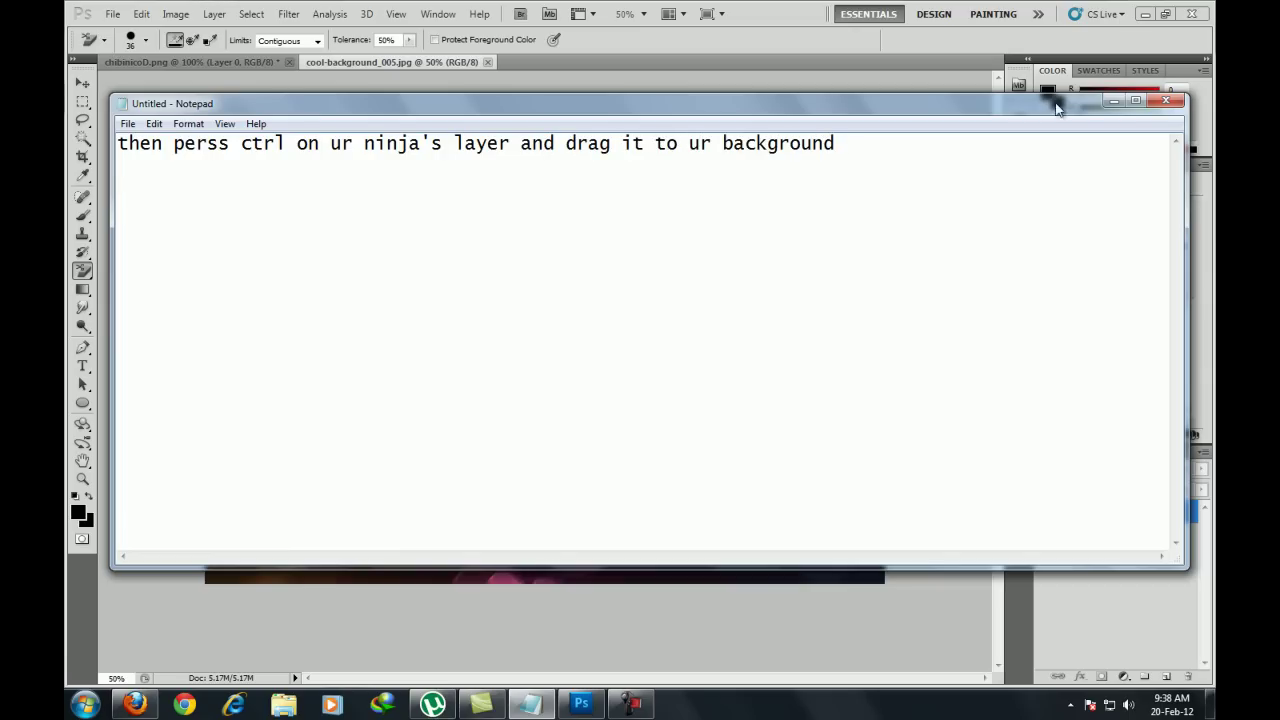
pyautogui.click(1112, 102)
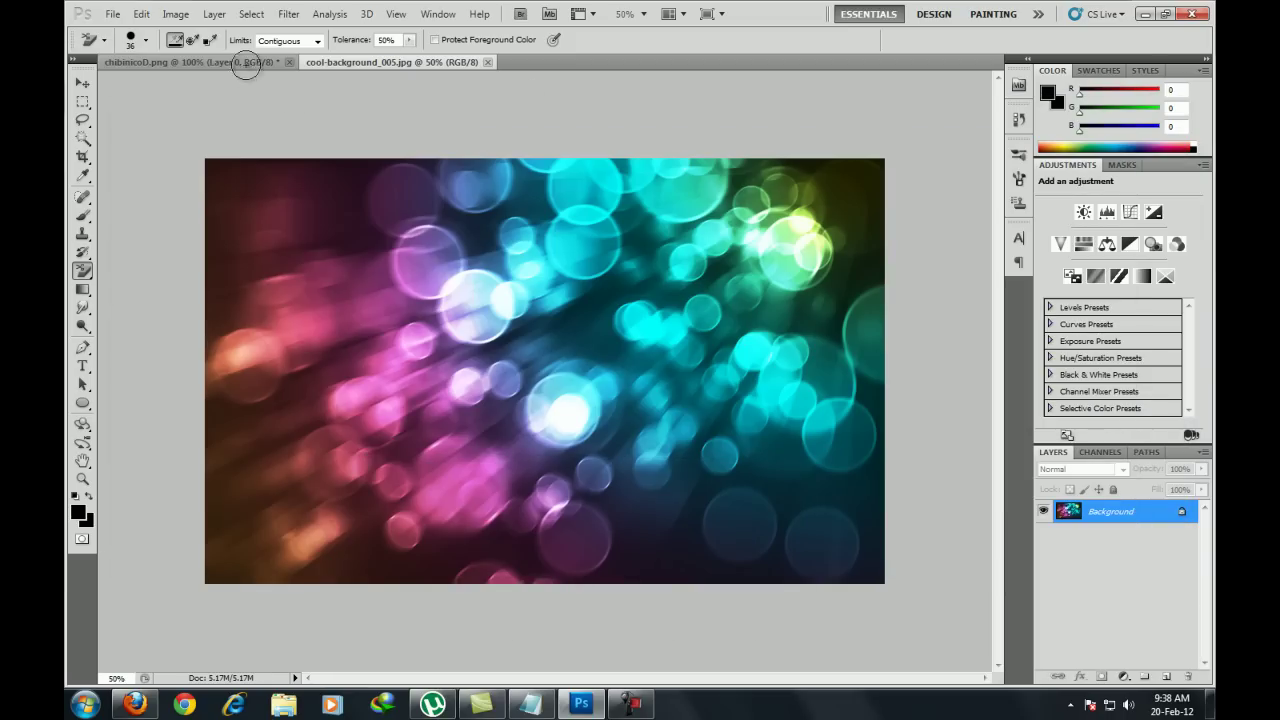
# Drag the ninja onto the bokeh background as Layer 1 and scale it up with Free Transform
pyautogui.click(246, 63)
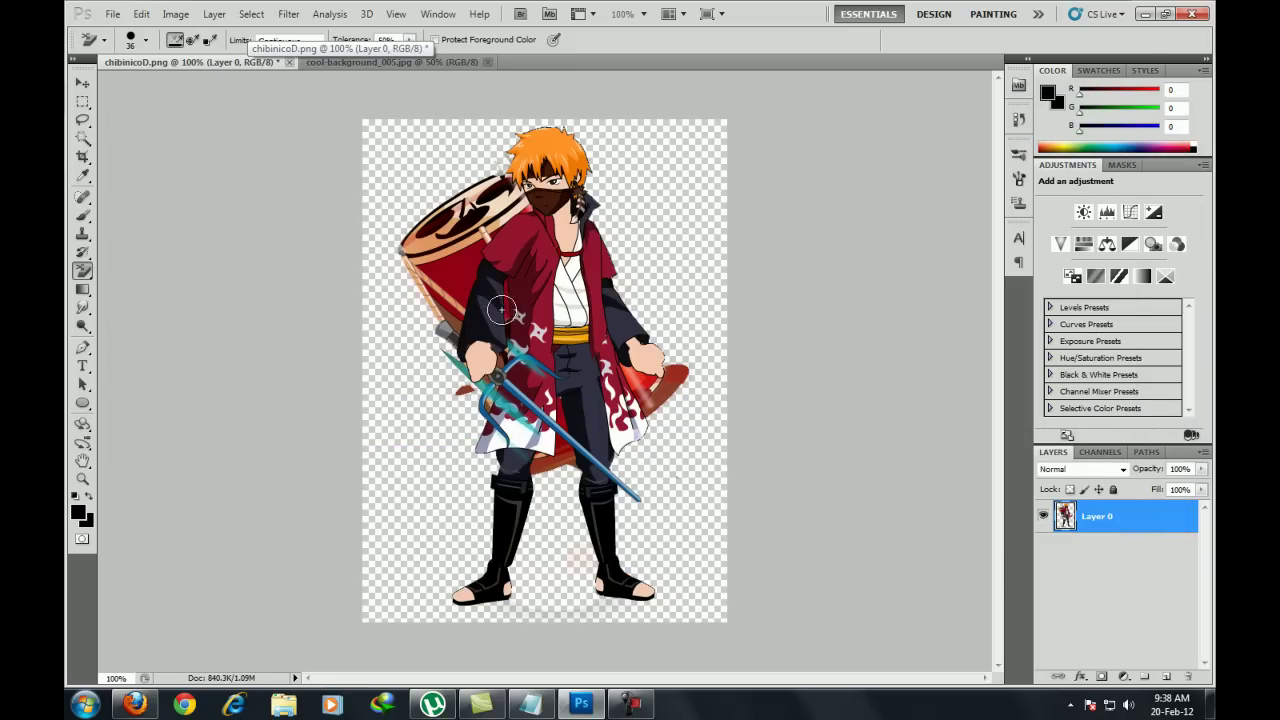
pyautogui.moveTo(530, 300)
pyautogui.mouseDown()
pyautogui.moveTo(353, 64)
pyautogui.moveTo(540, 436)
pyautogui.moveTo(548, 405)
pyautogui.mouseUp()
pyautogui.press('v')
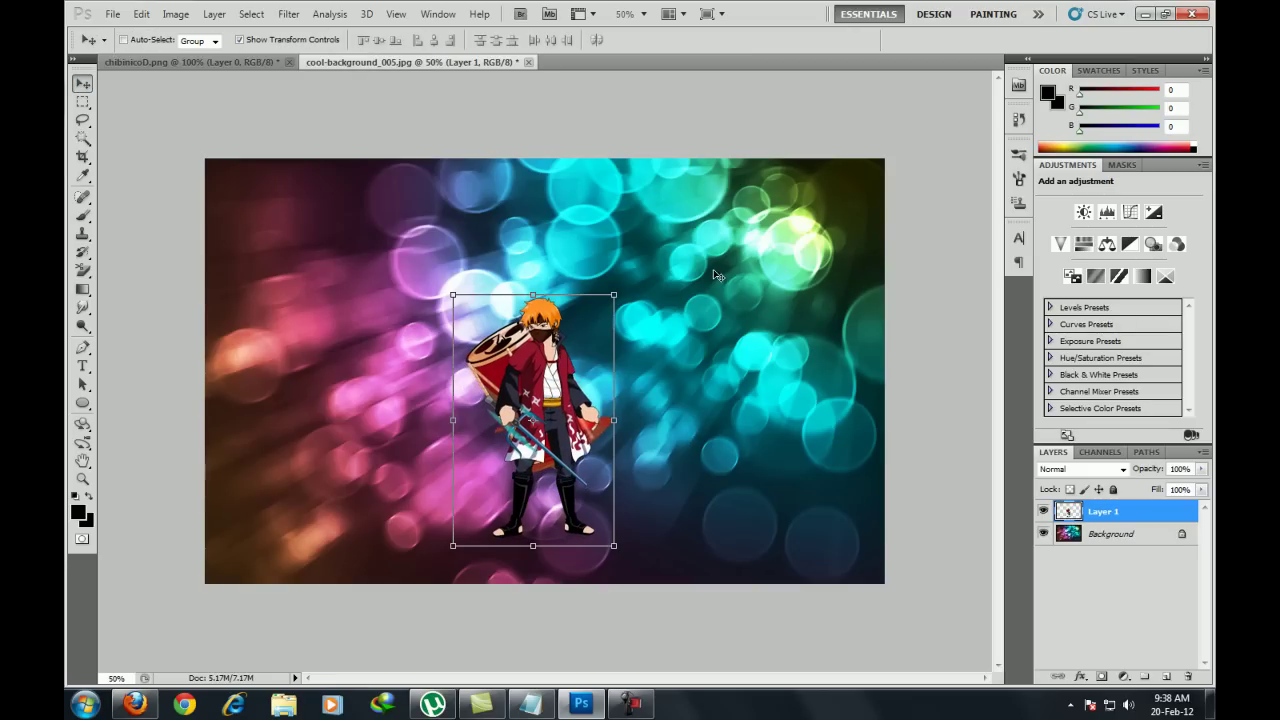
pyautogui.moveTo(617, 294); pyautogui.dragTo(656, 235)
pyautogui.moveTo(455, 547); pyautogui.dragTo(437, 576)
pyautogui.moveTo(527, 430); pyautogui.dragTo(505, 448)
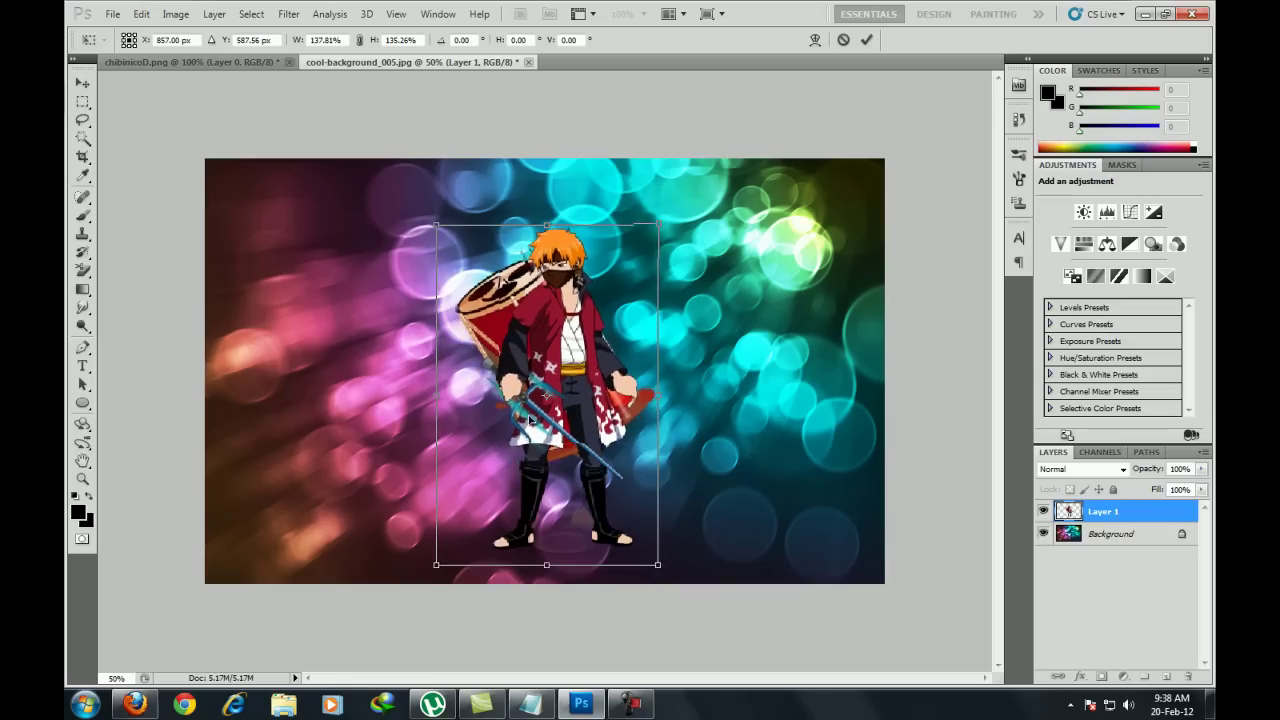
pyautogui.moveTo(426, 585); pyautogui.dragTo(415, 599)
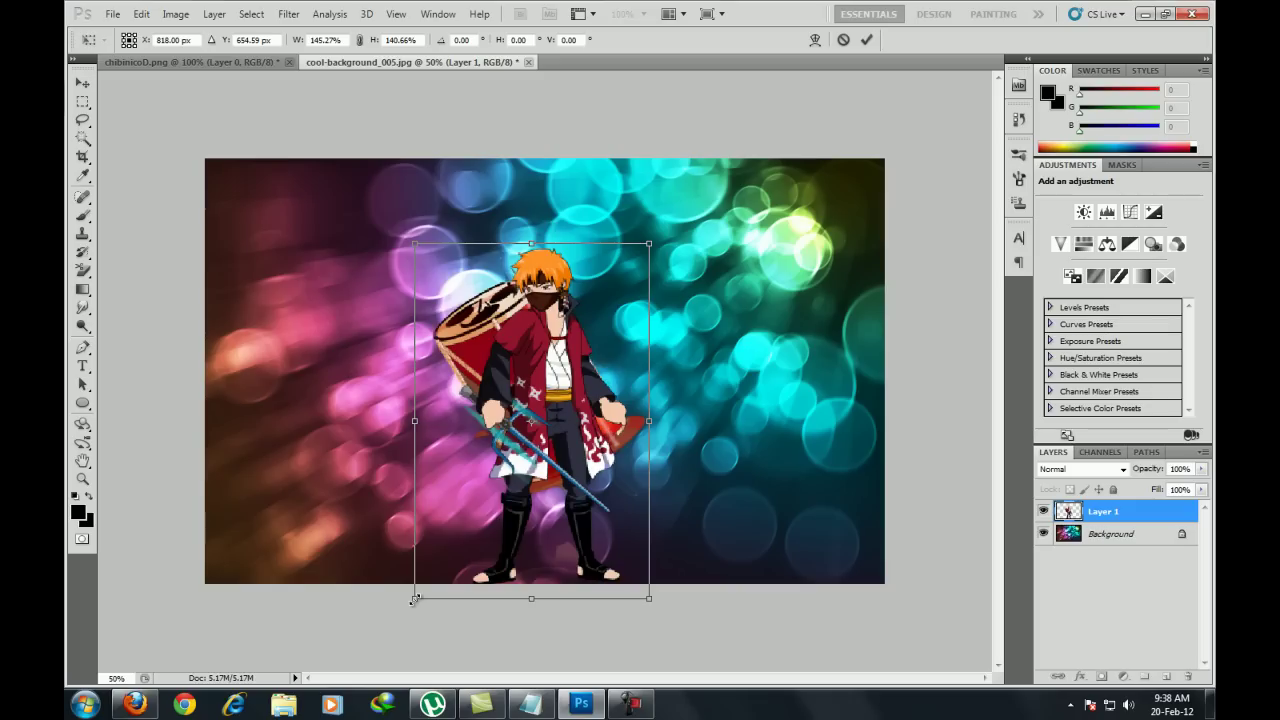
pyautogui.moveTo(532, 243); pyautogui.dragTo(532, 229)
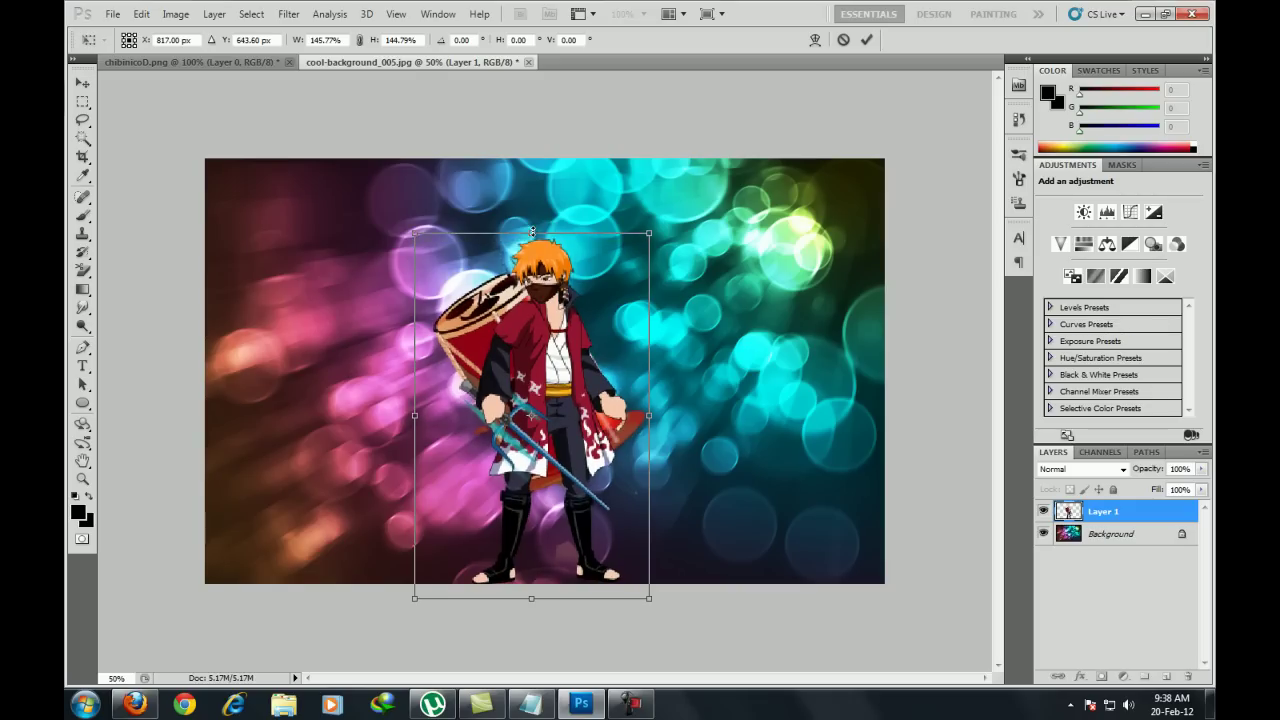
pyautogui.moveTo(412, 222); pyautogui.dragTo(405, 225)
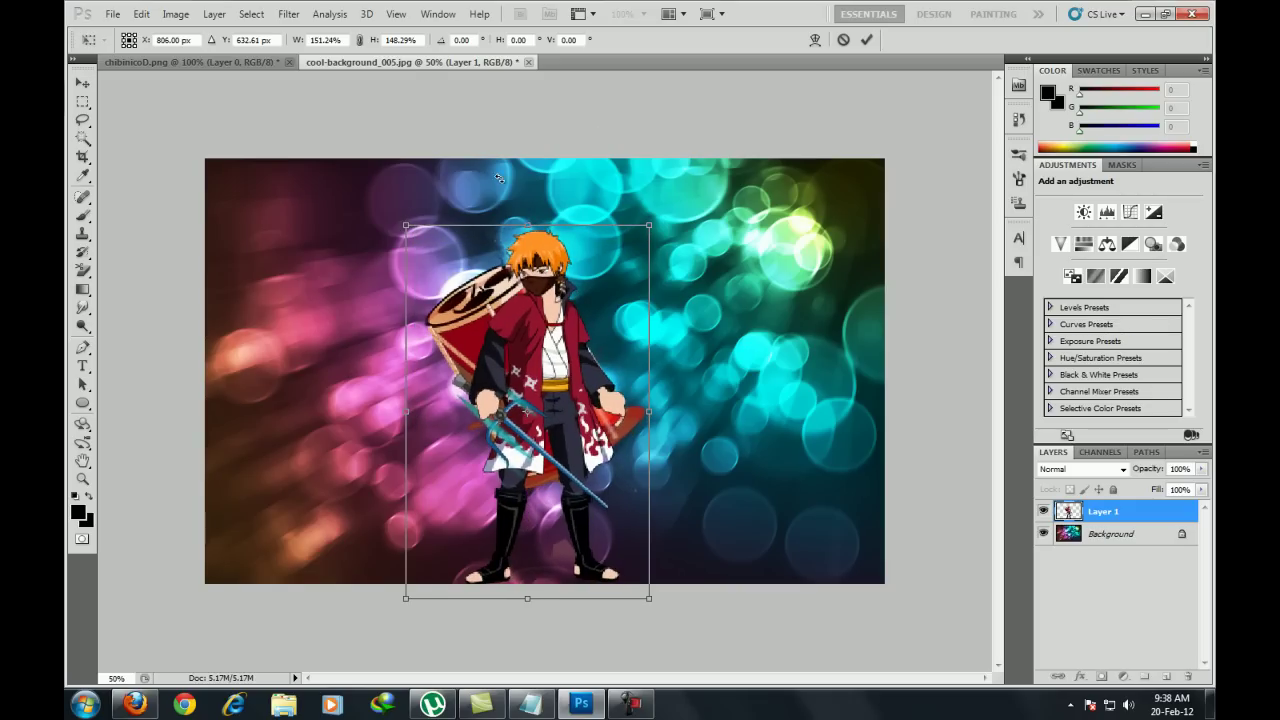
pyautogui.click(866, 39)
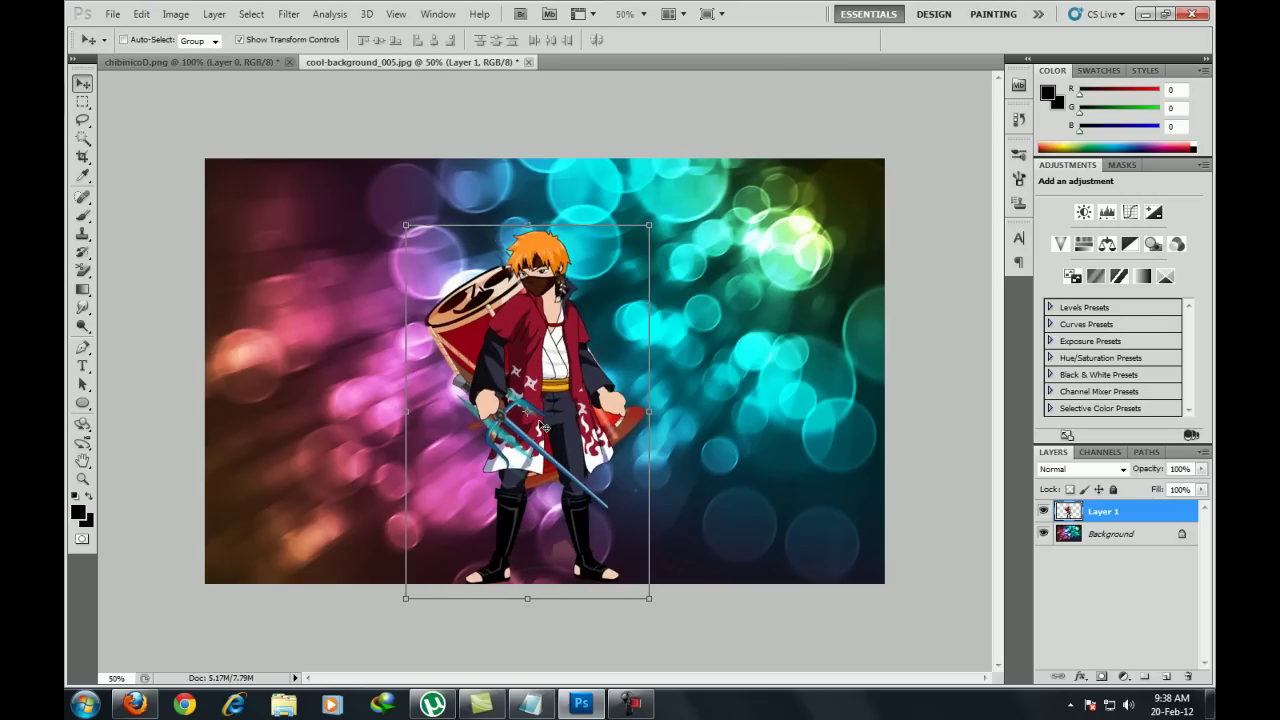
# Move the ninja left toward the bottom centre and bring the note back
pyautogui.moveTo(540, 400); pyautogui.dragTo(526, 395)
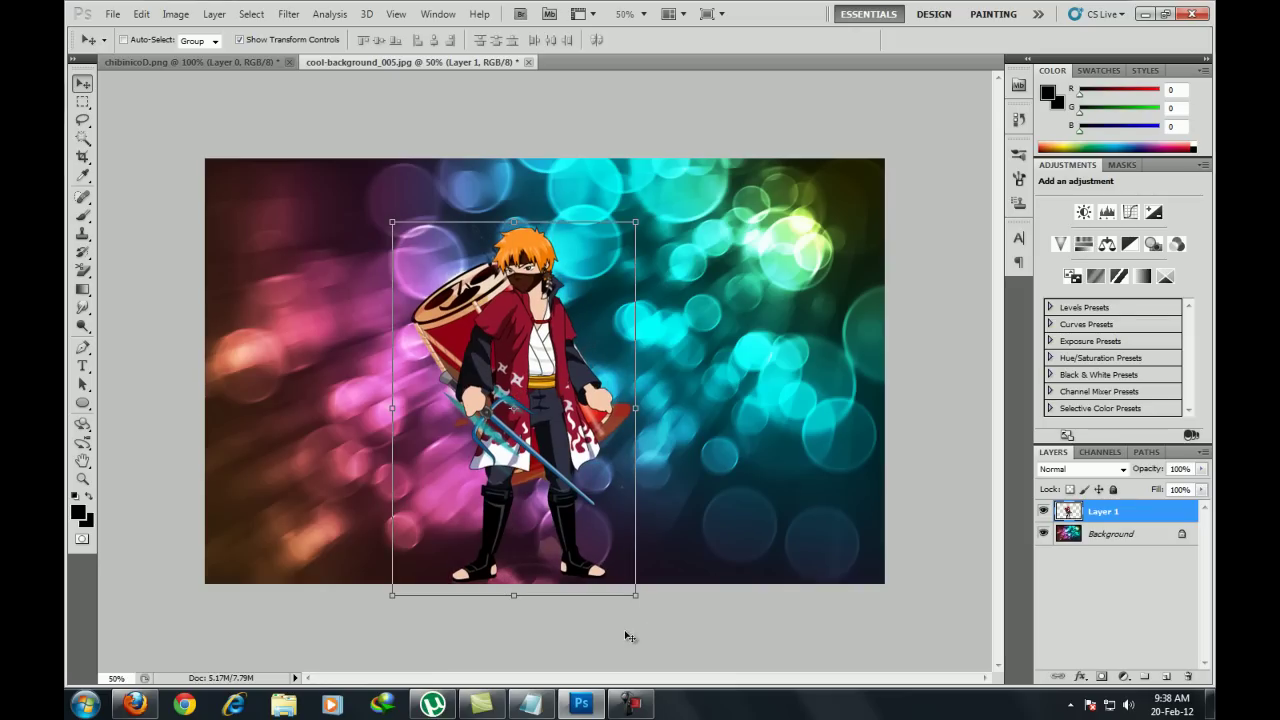
pyautogui.click(645, 706)
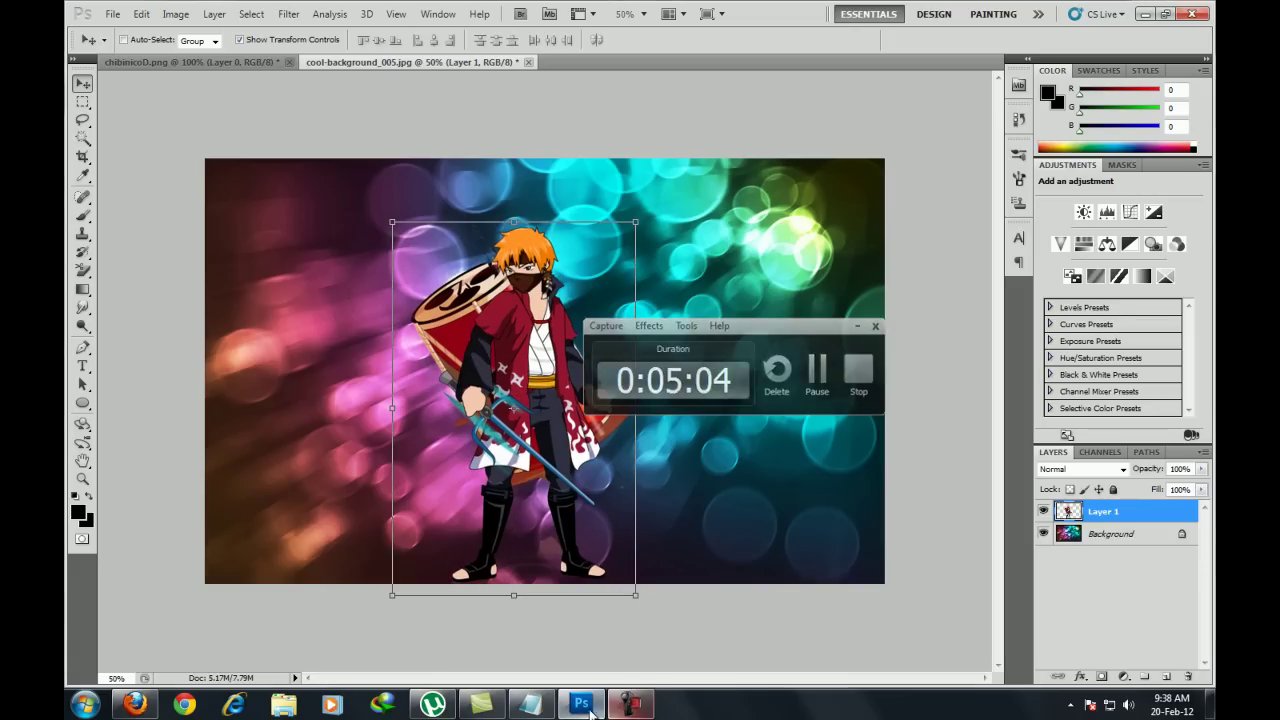
pyautogui.click(531, 705)
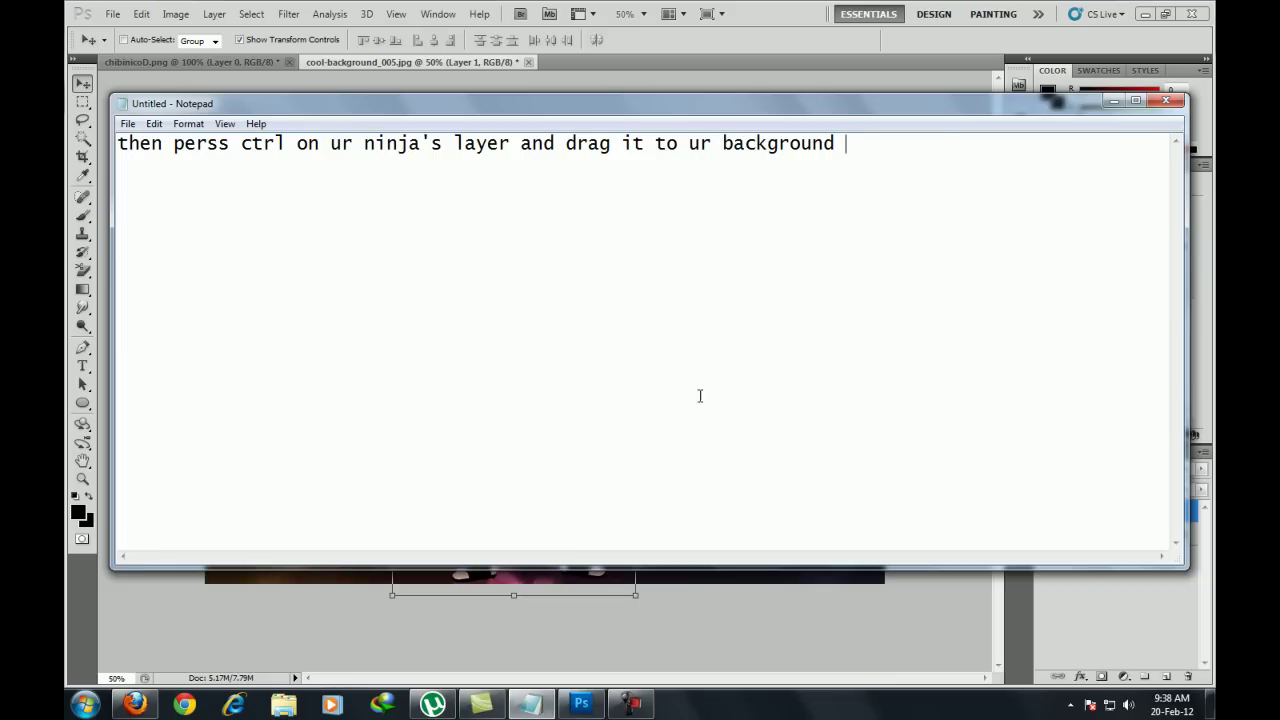
# Replace the Notepad note with 'after doing this go to blending options and make outer glow to ur ninja'
pyautogui.moveTo(891, 151)
pyautogui.mouseDown()
pyautogui.moveTo(450, 158)
pyautogui.moveTo(119, 130)
pyautogui.mouseUp()
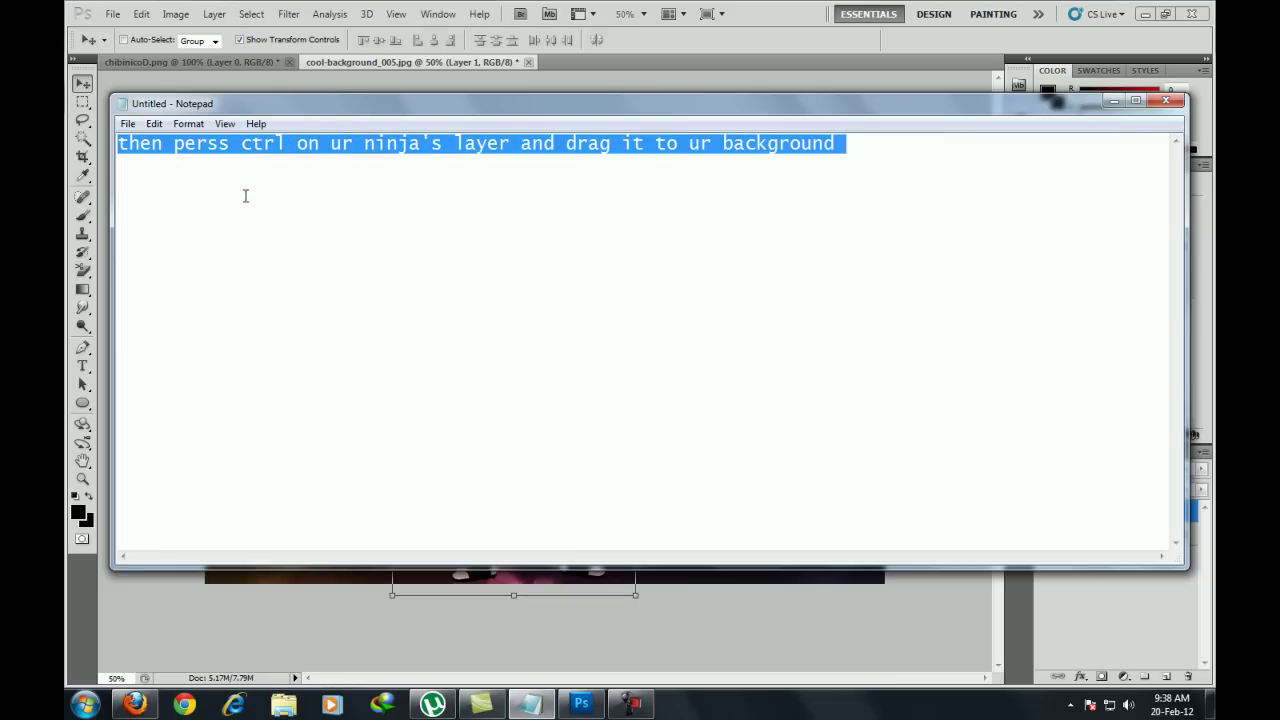
pyautogui.press('BackSpace')
pyautogui.write('fter doing this go to blending options and make outer g')
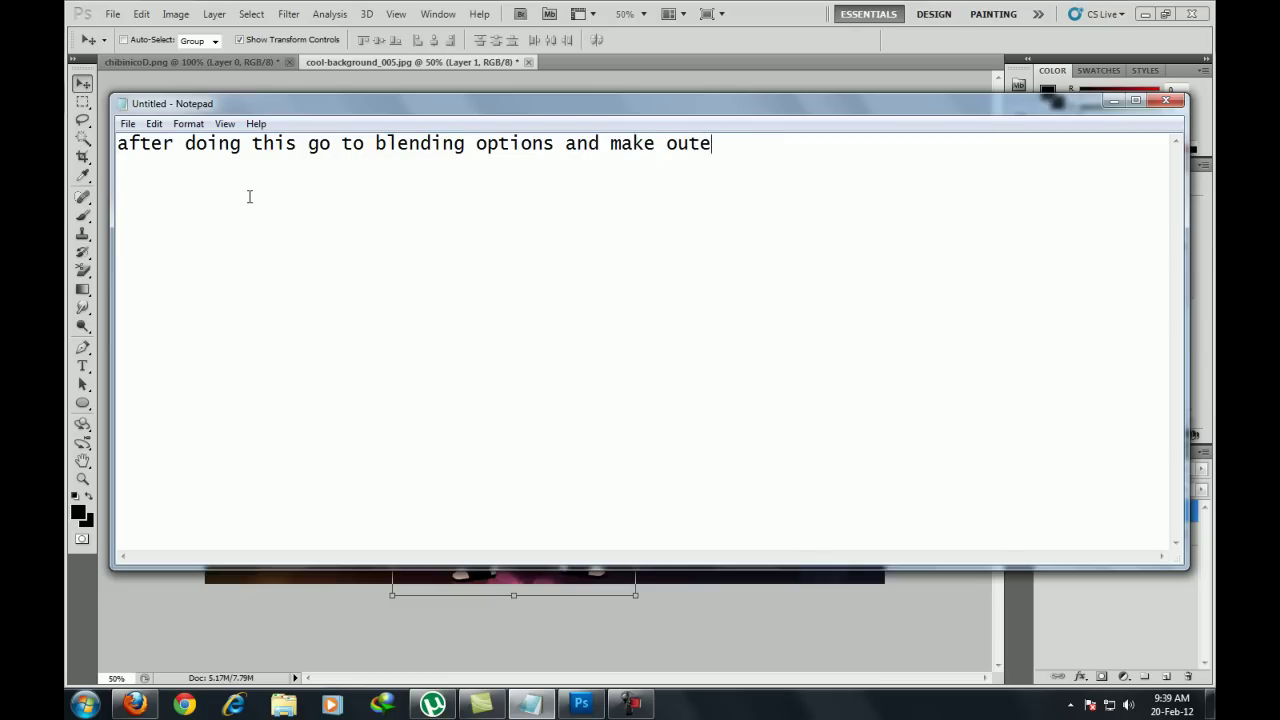
pyautogui.write('low to ur ninja')
# Give the ninja on Layer 1 a white Outer Glow with an enlarged size
pyautogui.press('BackSpace')
pyautogui.press('BackSpace')
pyautogui.press('BackSpace')
pyautogui.press('BackSpace')
pyautogui.press('BackSpace')
pyautogui.press('BackSpace')
pyautogui.press('BackSpace')
pyautogui.press('BackSpace')
pyautogui.press('BackSpace')
pyautogui.press('BackSpace')
pyautogui.press('BackSpace')
pyautogui.press('BackSpace')
pyautogui.press('BackSpace')
pyautogui.press('BackSpace')
pyautogui.press('BackSpace')
pyautogui.press('BackSpace')
pyautogui.press('BackSpace')
pyautogui.press('BackSpace')
pyautogui.click(1113, 101)
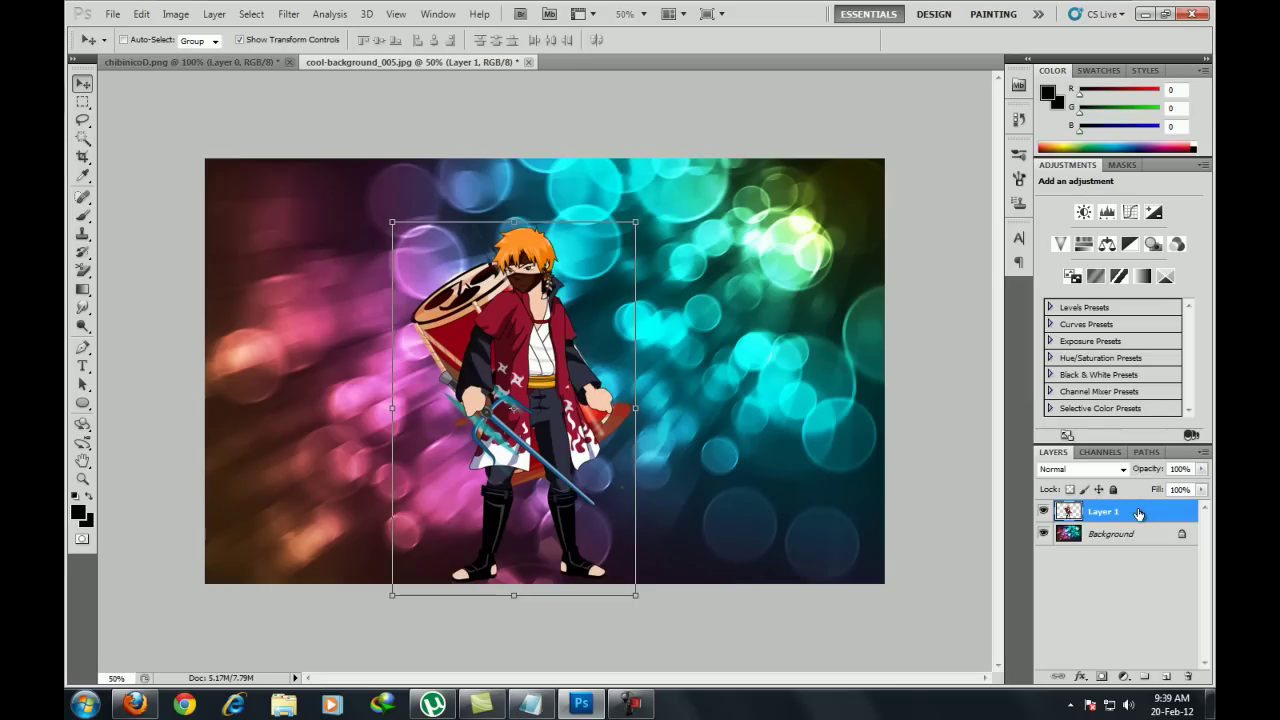
pyautogui.doubleClick(1138, 511)
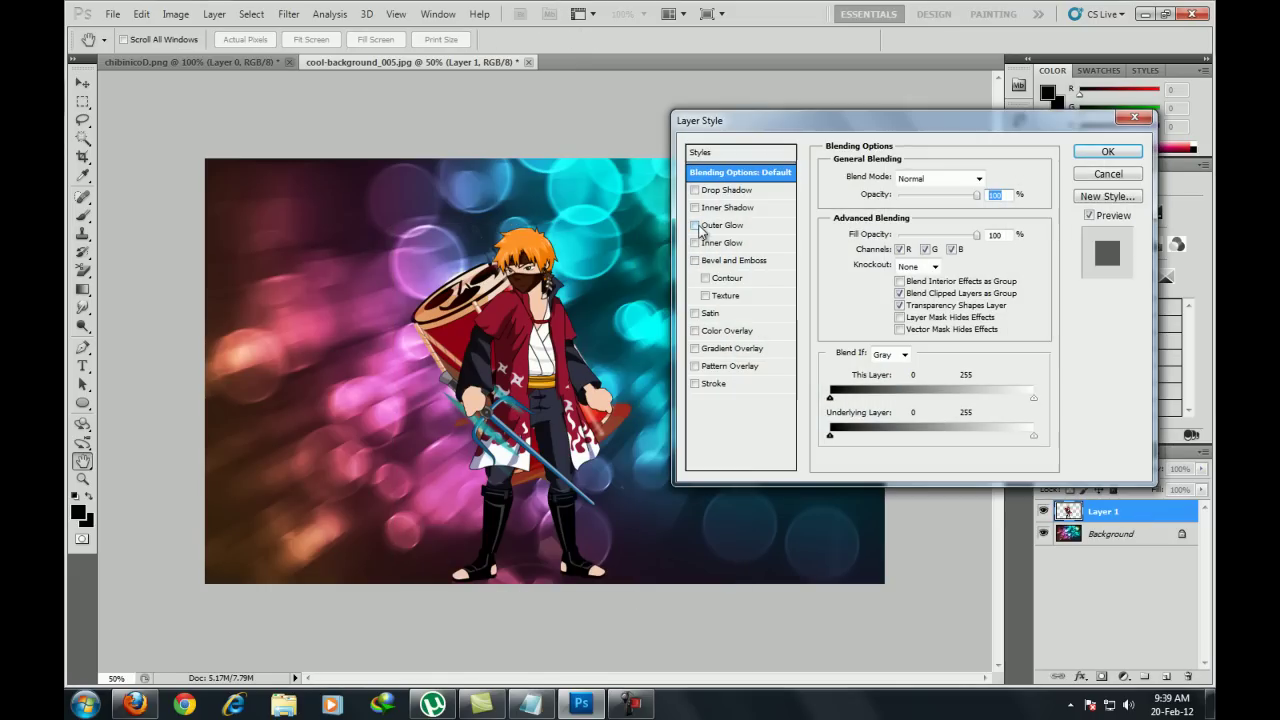
pyautogui.click(722, 225)
pyautogui.click(863, 230)
pyautogui.click(801, 166)
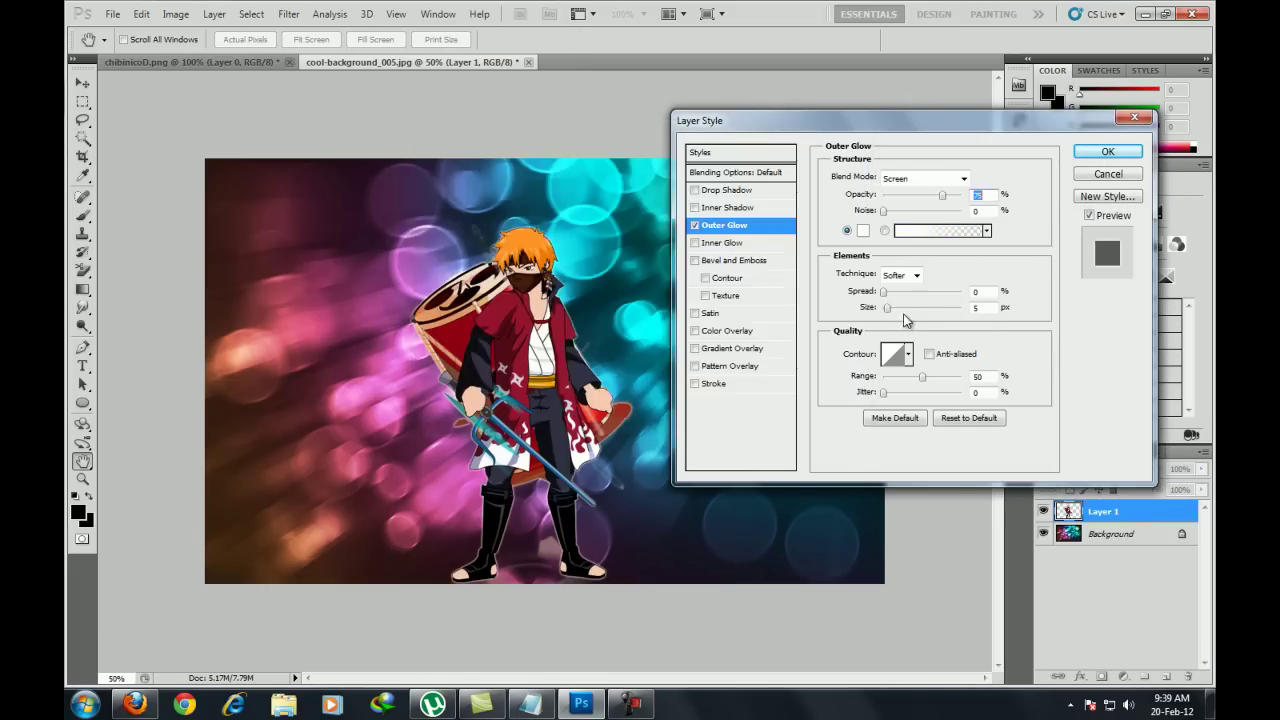
pyautogui.moveTo(886, 308); pyautogui.dragTo(904, 311)
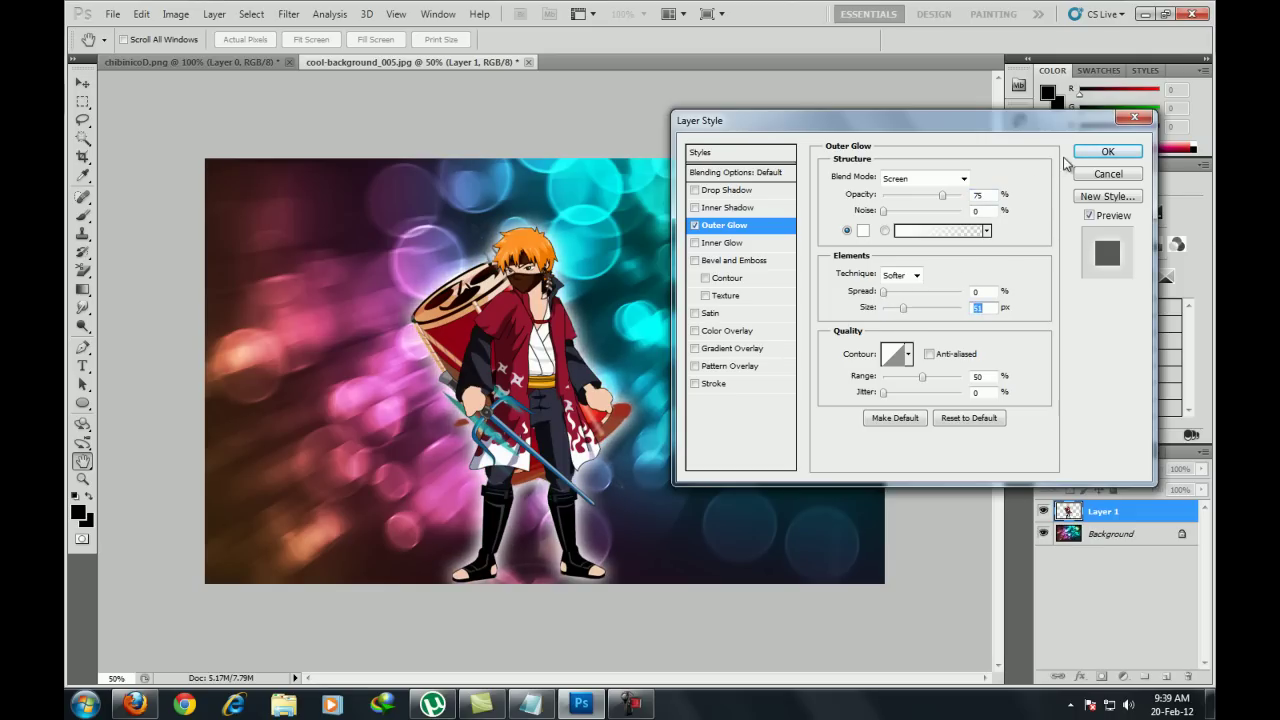
pyautogui.click(1094, 156)
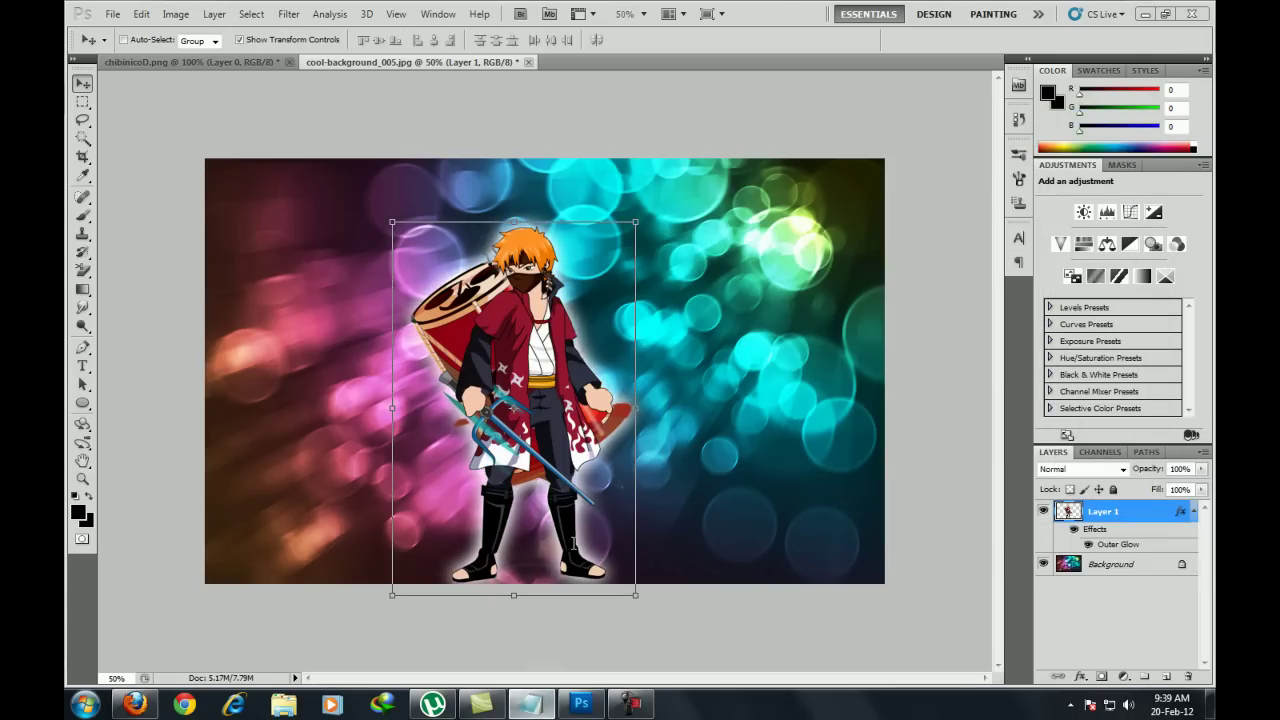
pyautogui.click(540, 706)
pyautogui.write('en ')
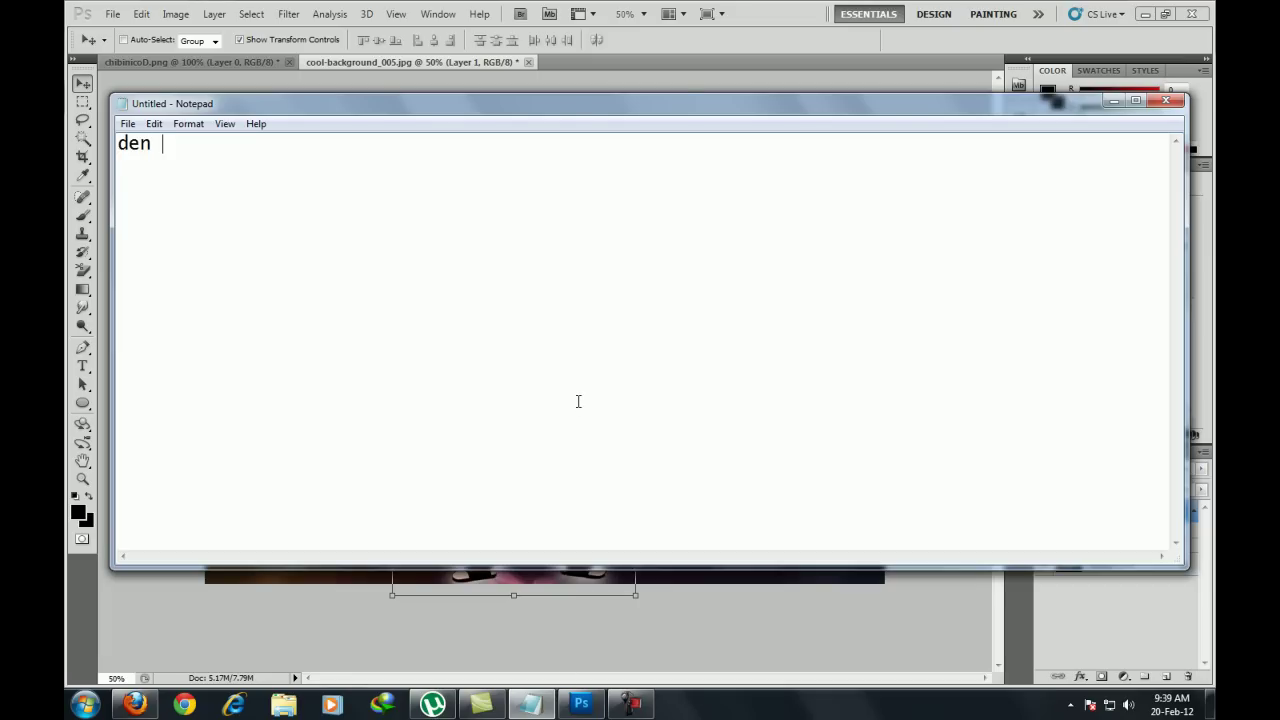
pyautogui.write('dupkl')
pyautogui.press('BackSpace')
pyautogui.write('licate the laye')
pyautogui.press('BackSpace')
pyautogui.press('BackSpace')
pyautogui.write('r ')
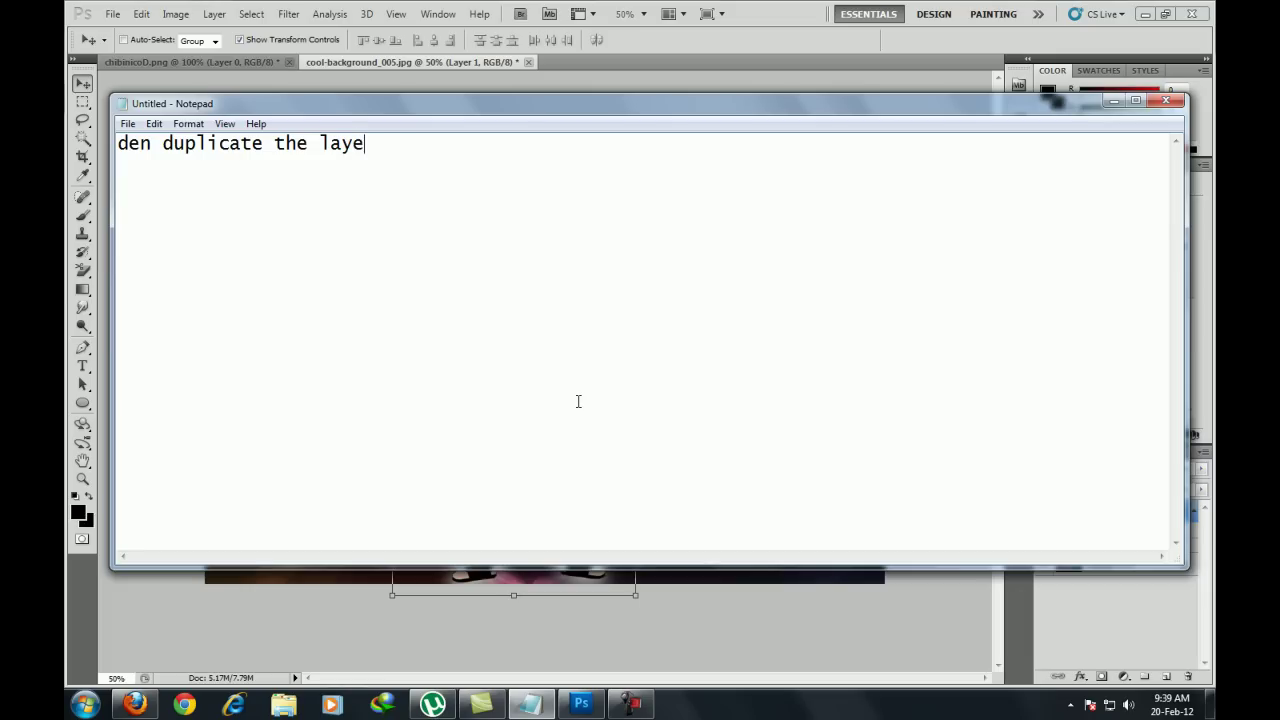
pyautogui.write('anddo')
pyautogui.press('BackSpace')
pyautogui.write('do it like me')
pyautogui.moveTo(590, 143); pyautogui.dragTo(207, 143)
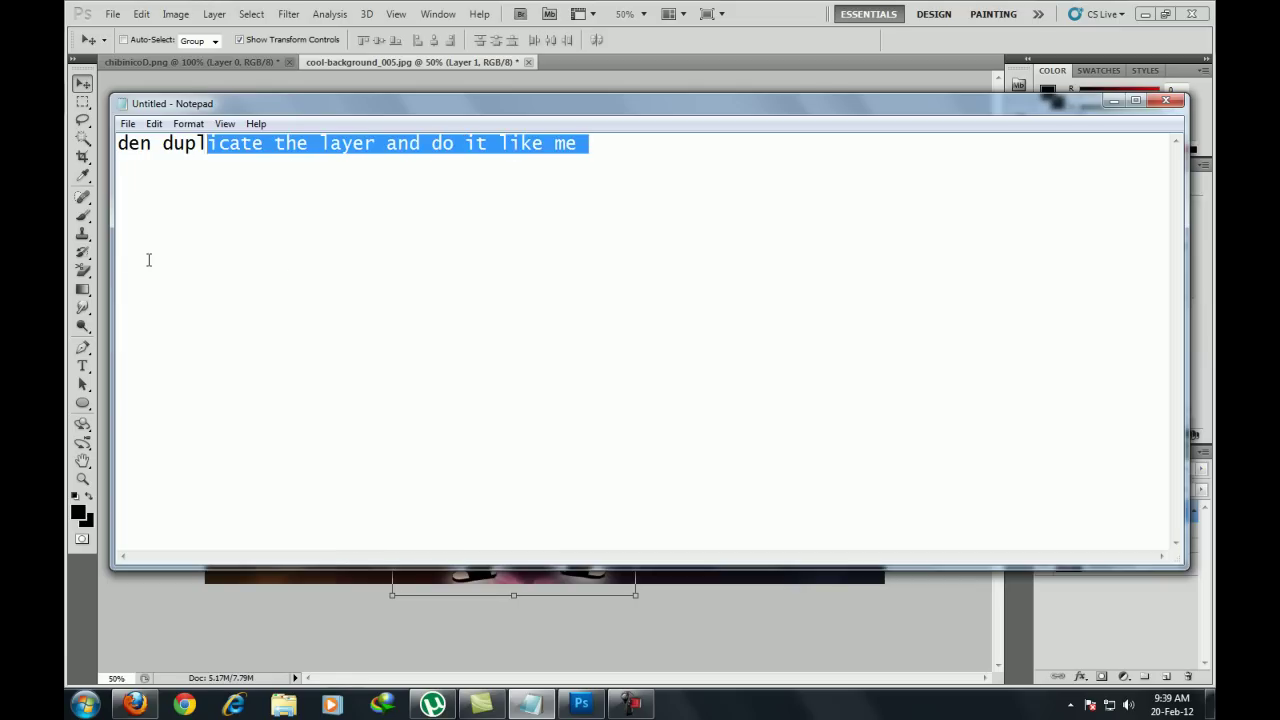
pyautogui.hotkey('ctrl', 'a')
pyautogui.press('BackSpace')
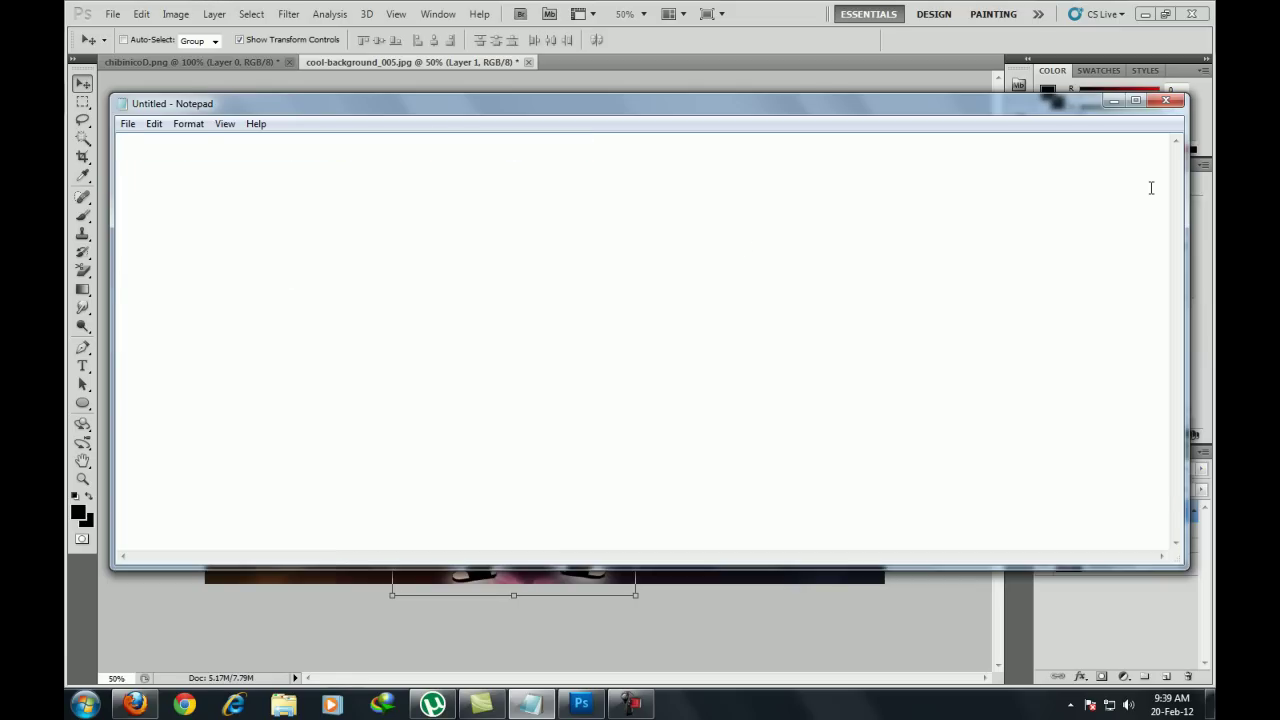
# Duplicate the ninja layer as 'Layer 1 copy'
pyautogui.click(1113, 102)
pyautogui.rightClick(1129, 514)
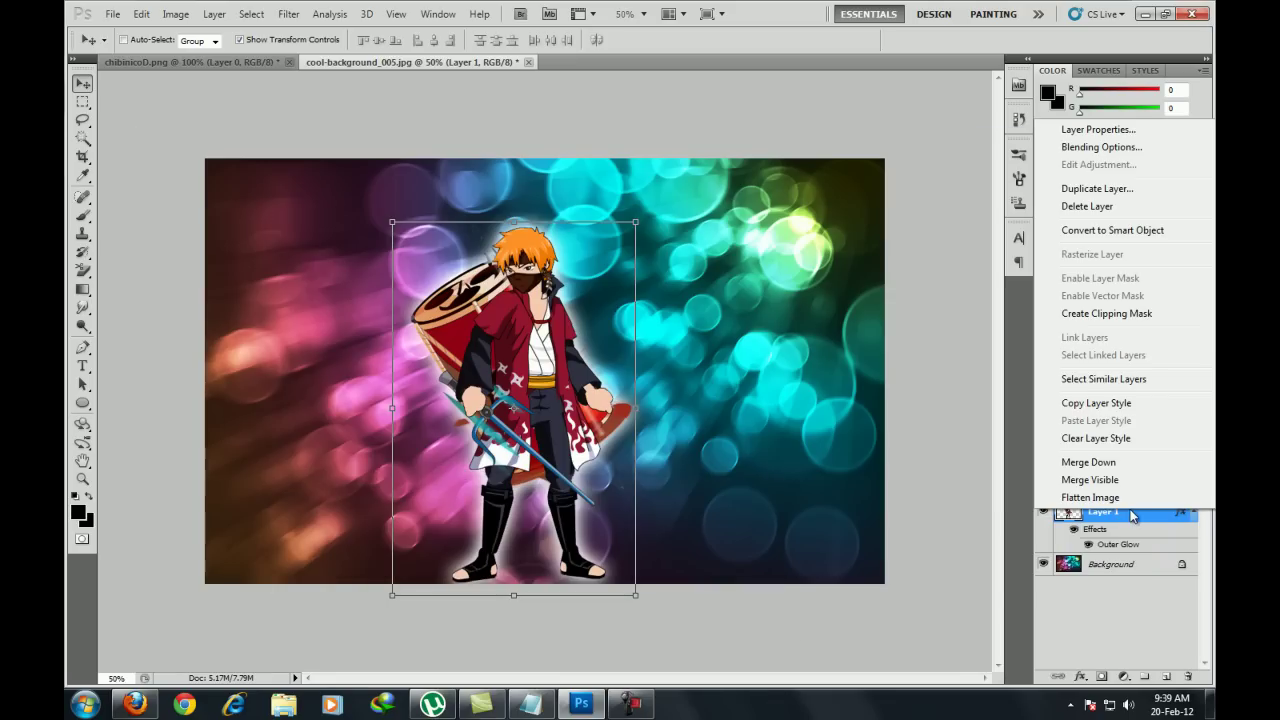
pyautogui.click(1123, 196)
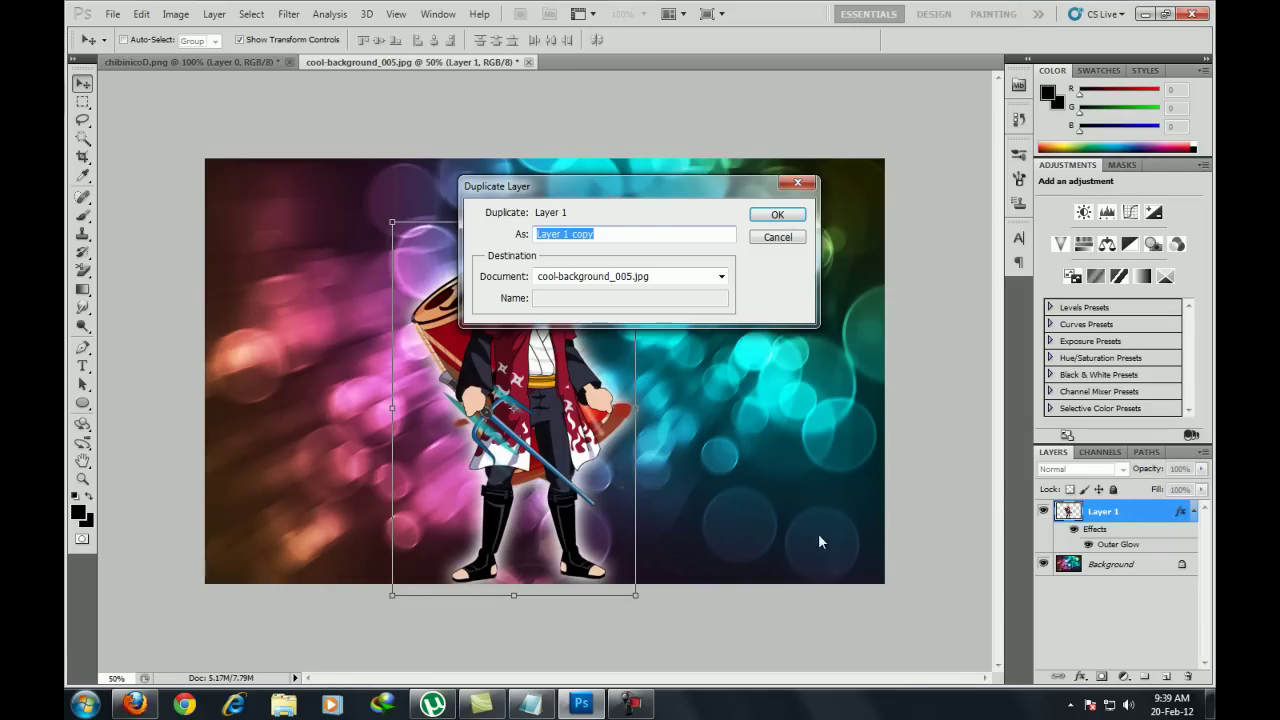
pyautogui.click(648, 234)
pyautogui.click(778, 216)
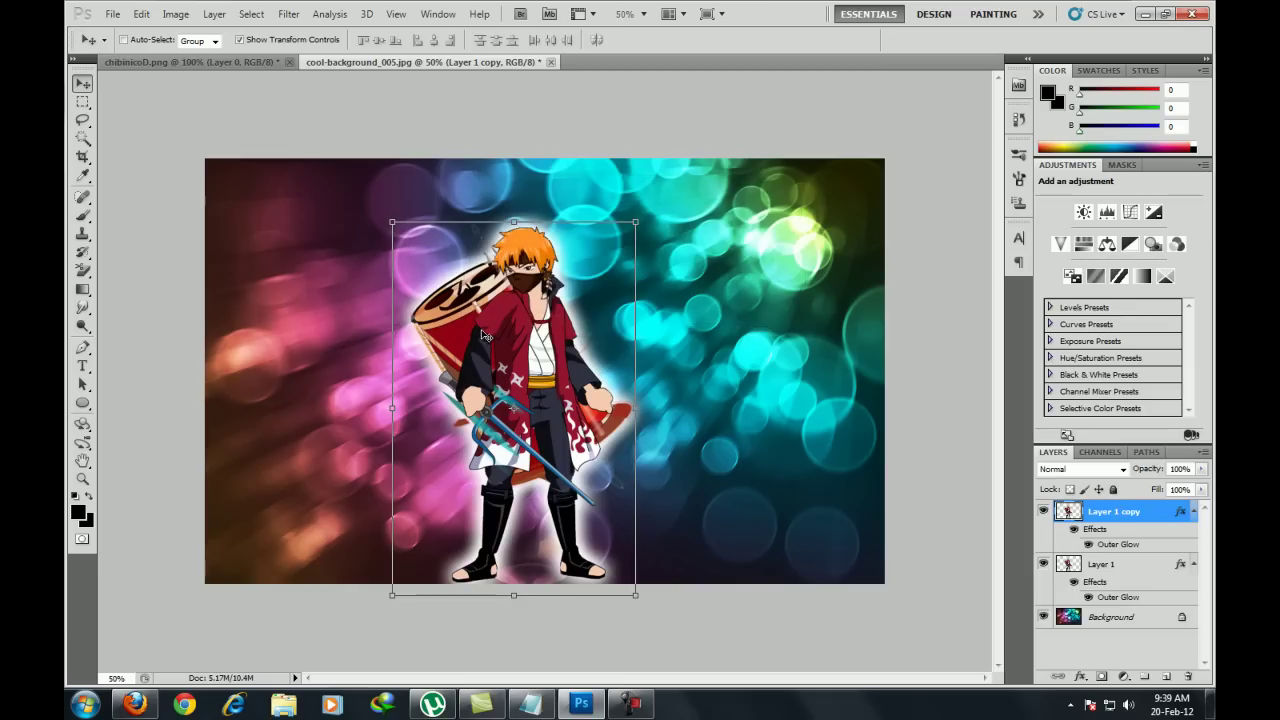
# Move the copied ninja to the right and scale it up with Free Transform
pyautogui.moveTo(528, 332)
pyautogui.mouseDown()
pyautogui.moveTo(665, 332)
pyautogui.moveTo(752, 283)
pyautogui.mouseUp()
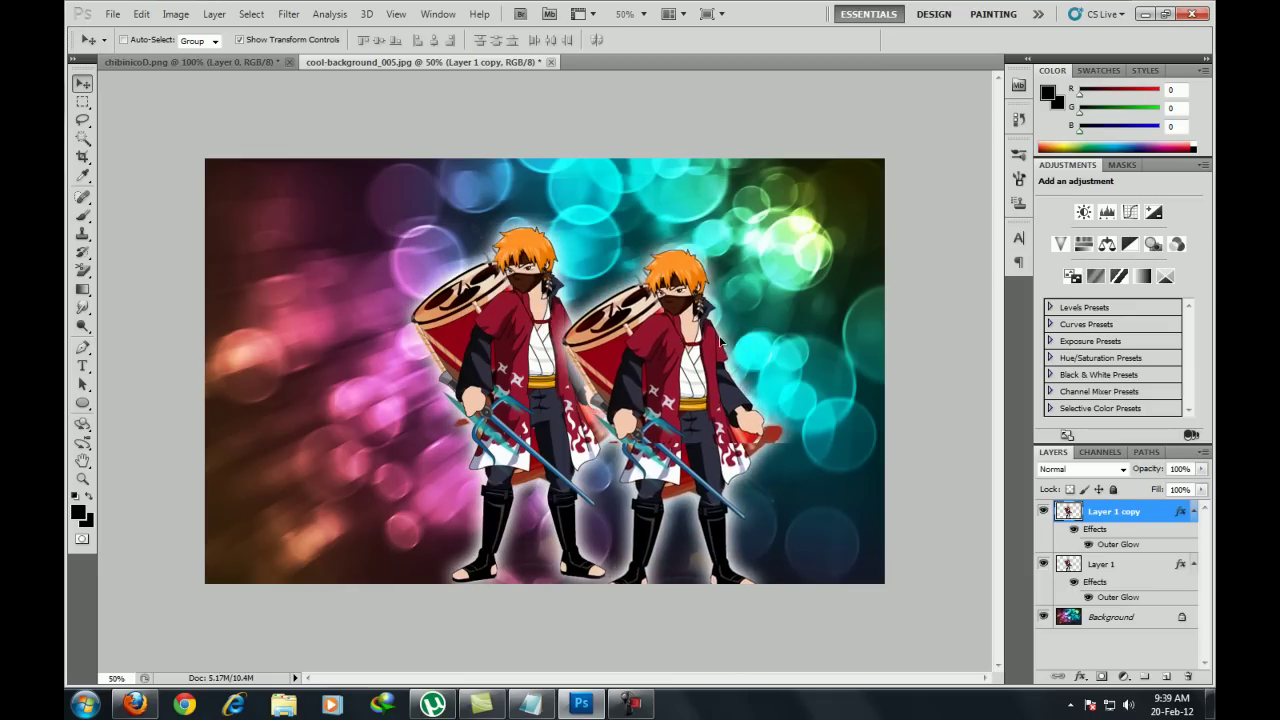
pyautogui.moveTo(830, 222); pyautogui.dragTo(868, 158)
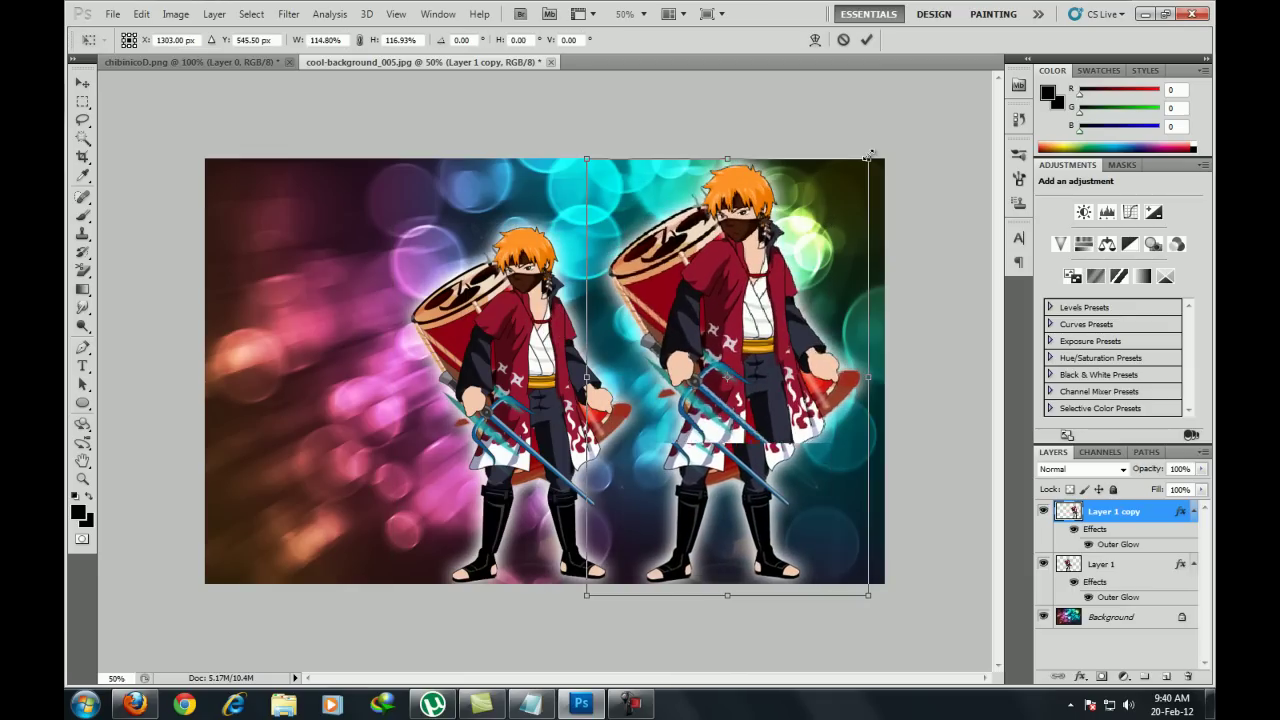
pyautogui.moveTo(588, 157); pyautogui.dragTo(576, 151)
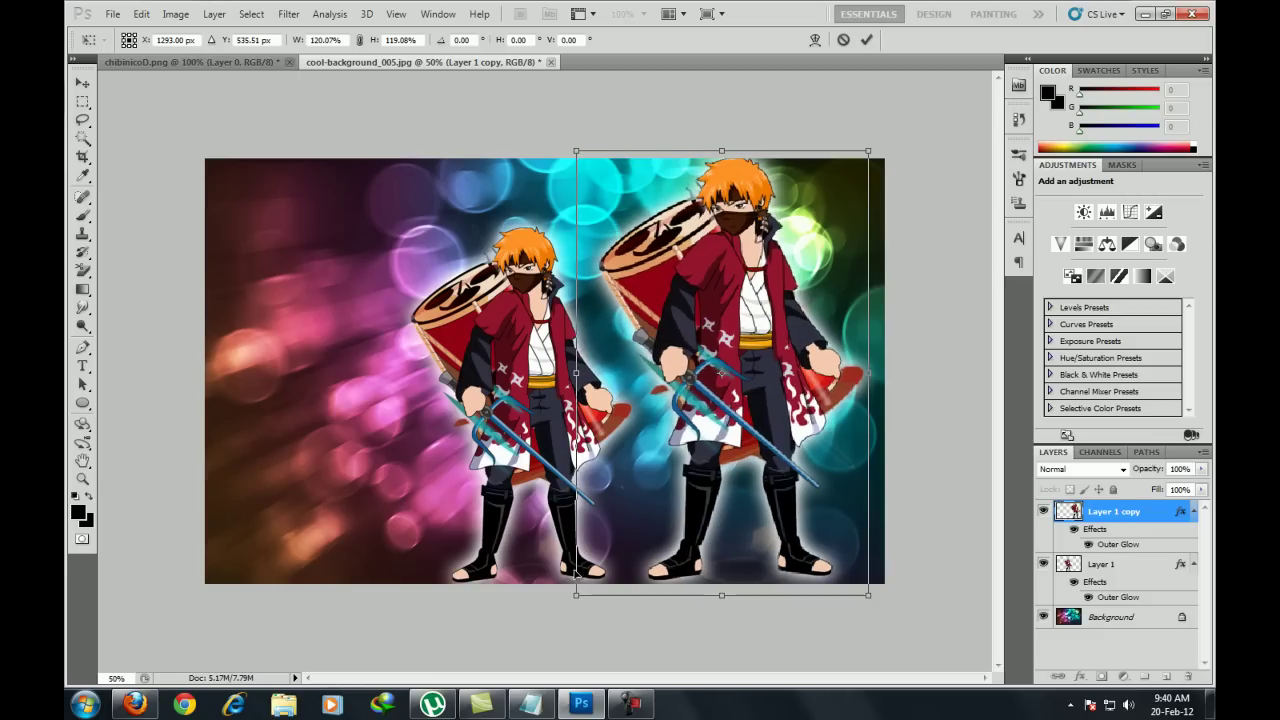
pyautogui.moveTo(572, 600); pyautogui.dragTo(572, 613)
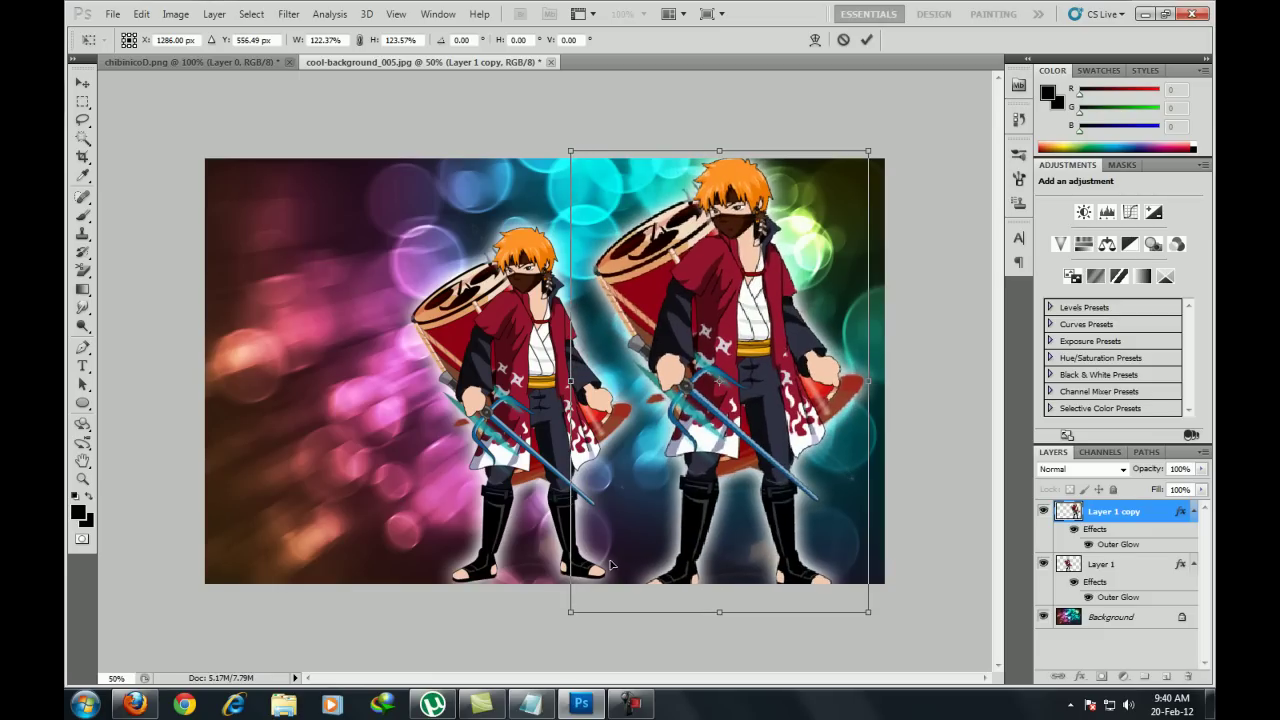
pyautogui.click(866, 39)
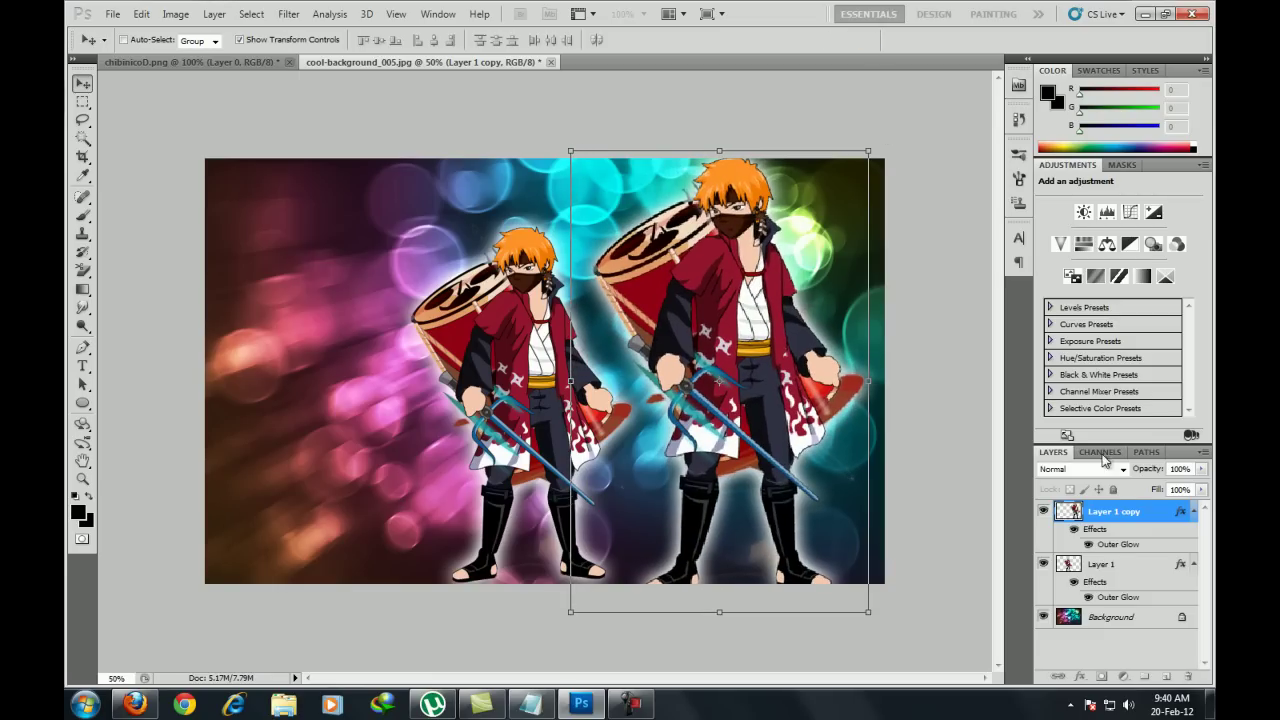
# Set the copy's opacity to 69% and nudge both ninjas slightly left
pyautogui.moveTo(1201, 469)
pyautogui.mouseDown()
pyautogui.moveTo(1200, 488)
pyautogui.moveTo(1143, 488)
pyautogui.moveTo(1178, 490)
pyautogui.mouseUp()
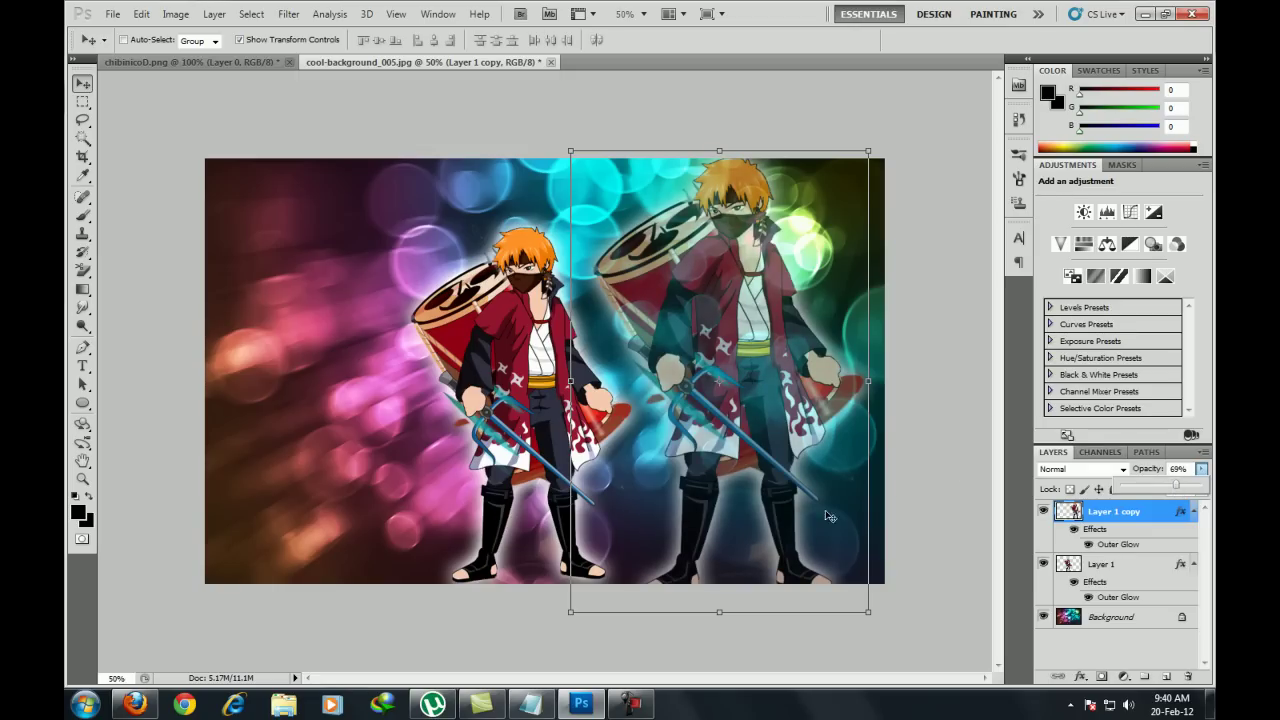
pyautogui.click(1155, 566)
pyautogui.moveTo(514, 499); pyautogui.dragTo(488, 500)
pyautogui.click(1110, 514)
pyautogui.moveTo(752, 421); pyautogui.dragTo(723, 417)
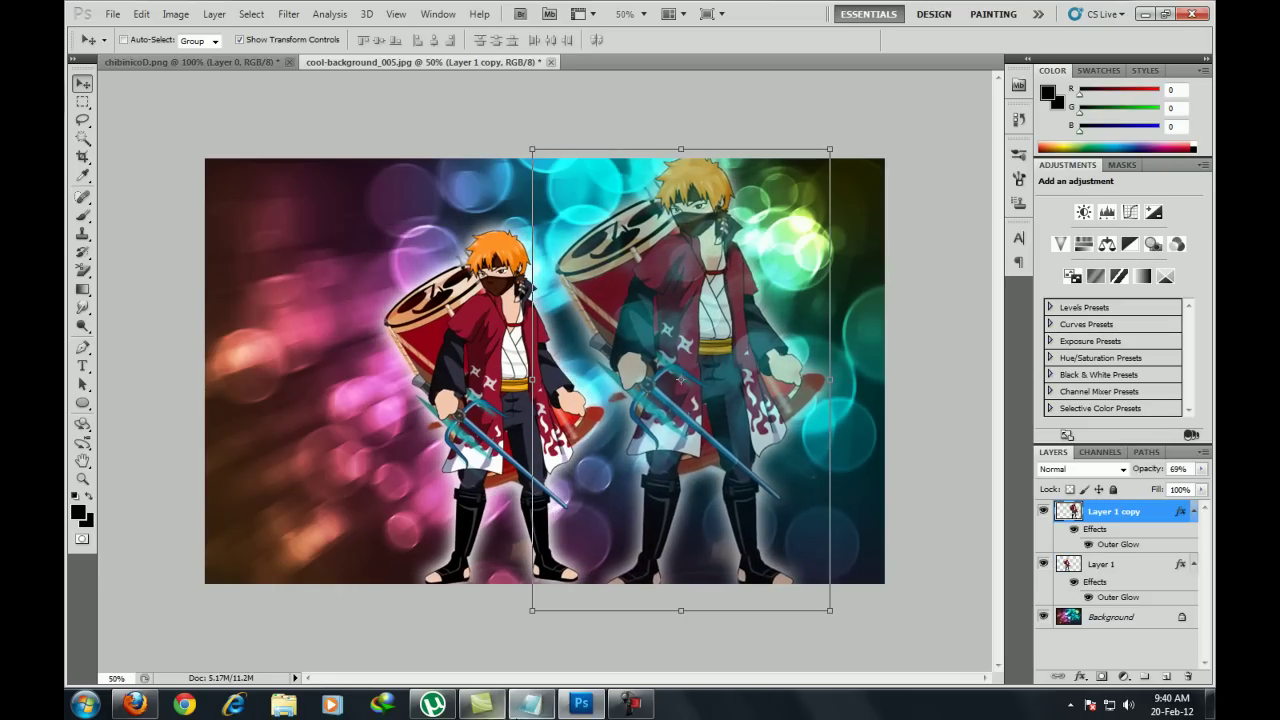
pyautogui.click(531, 704)
pyautogui.write('now t')
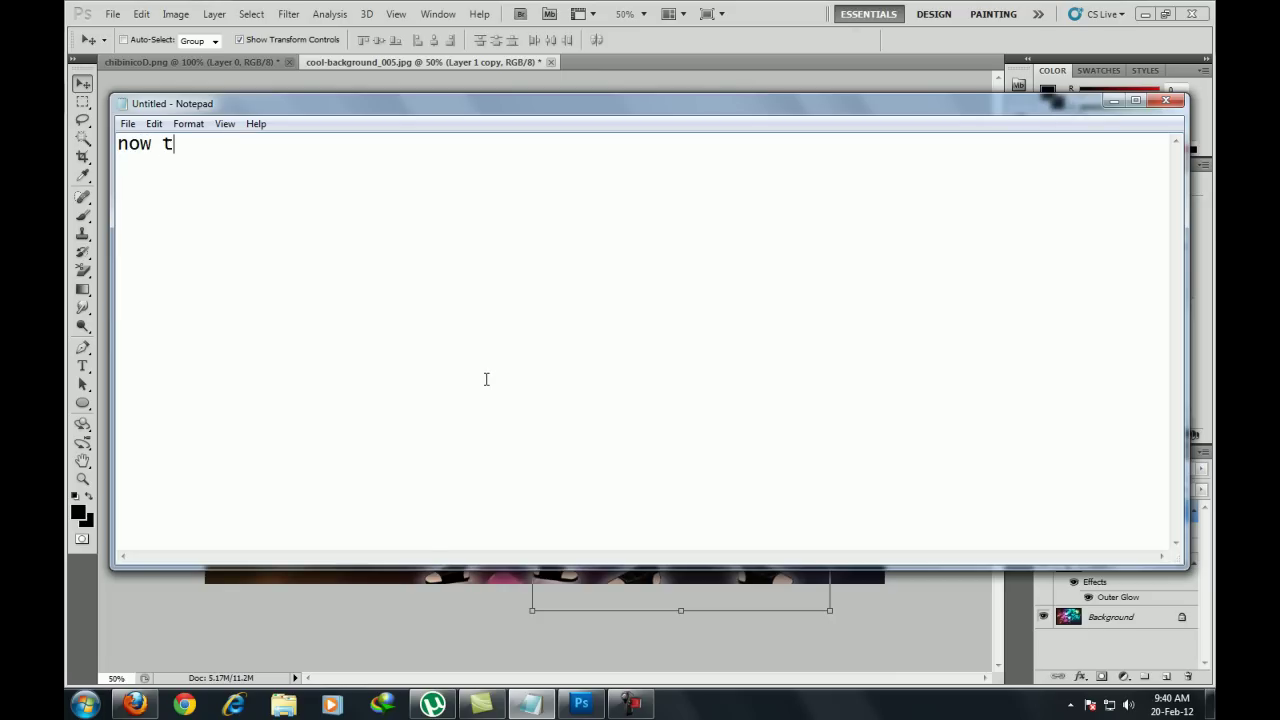
# Write the note 'now take any font and write ur ninja's name' in Notepad
pyautogui.write('ake any')
pyautogui.write('font')
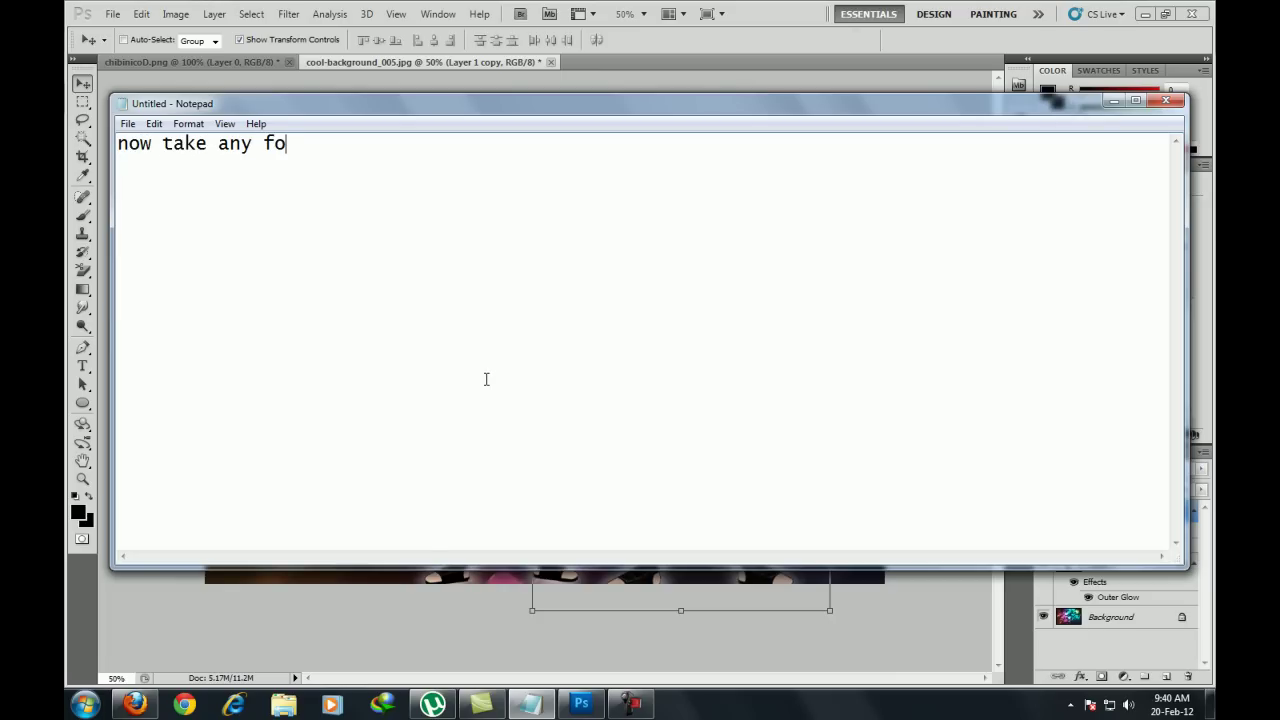
pyautogui.write(' and writ')
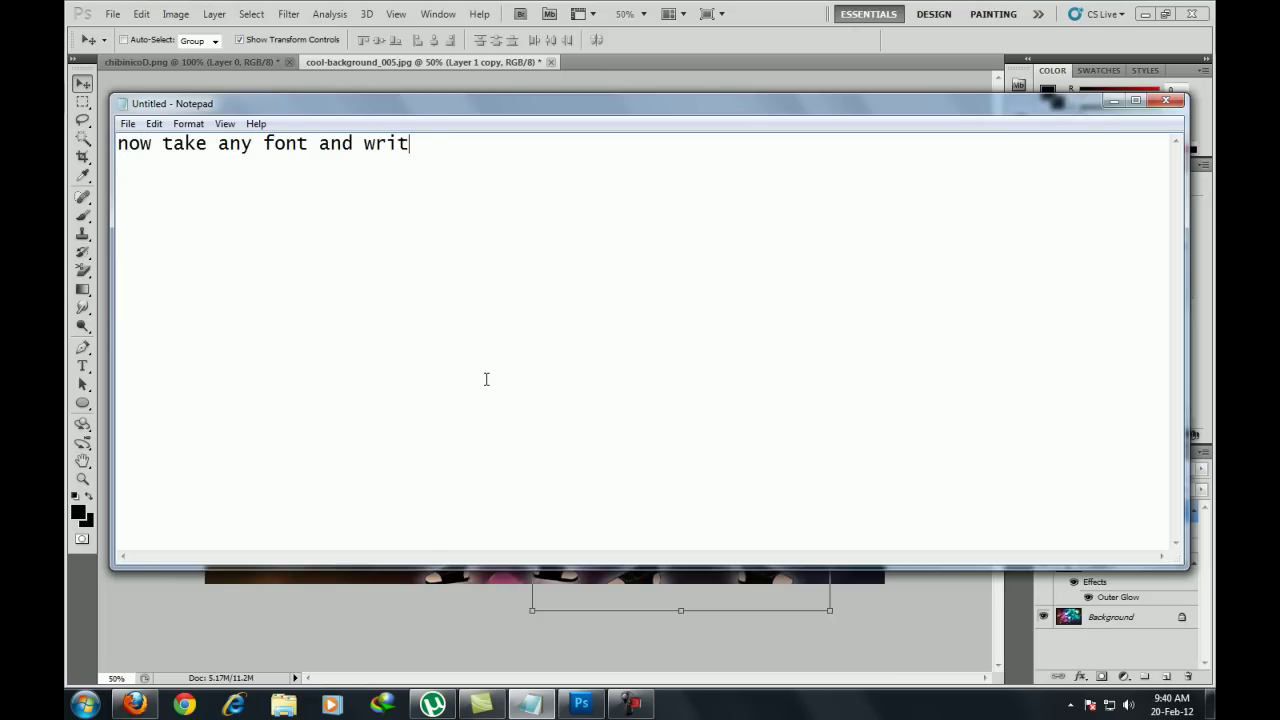
pyautogui.write("e ur ninja's ")
pyautogui.write('name')
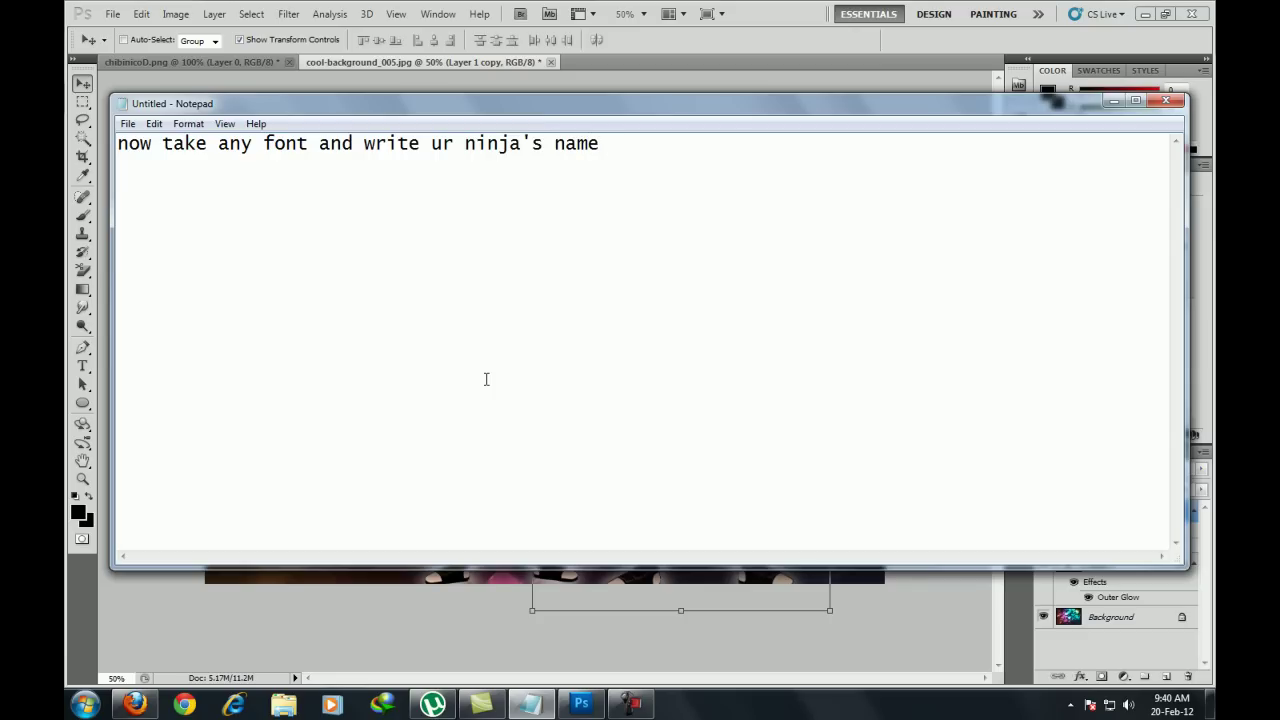
# Type the title 'SANDHU' near the image's top left
pyautogui.click(290, 600)
pyautogui.click(83, 385)
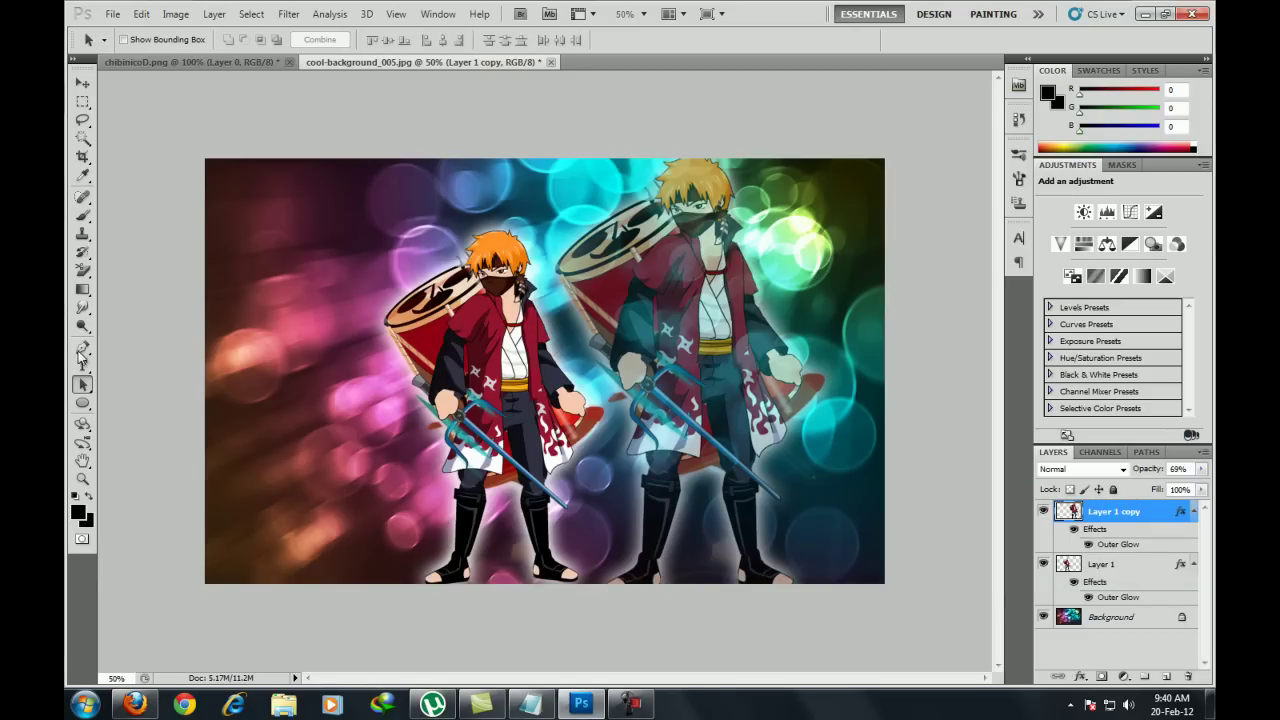
pyautogui.click(83, 366)
pyautogui.click(244, 225)
pyautogui.write('SANDHU')
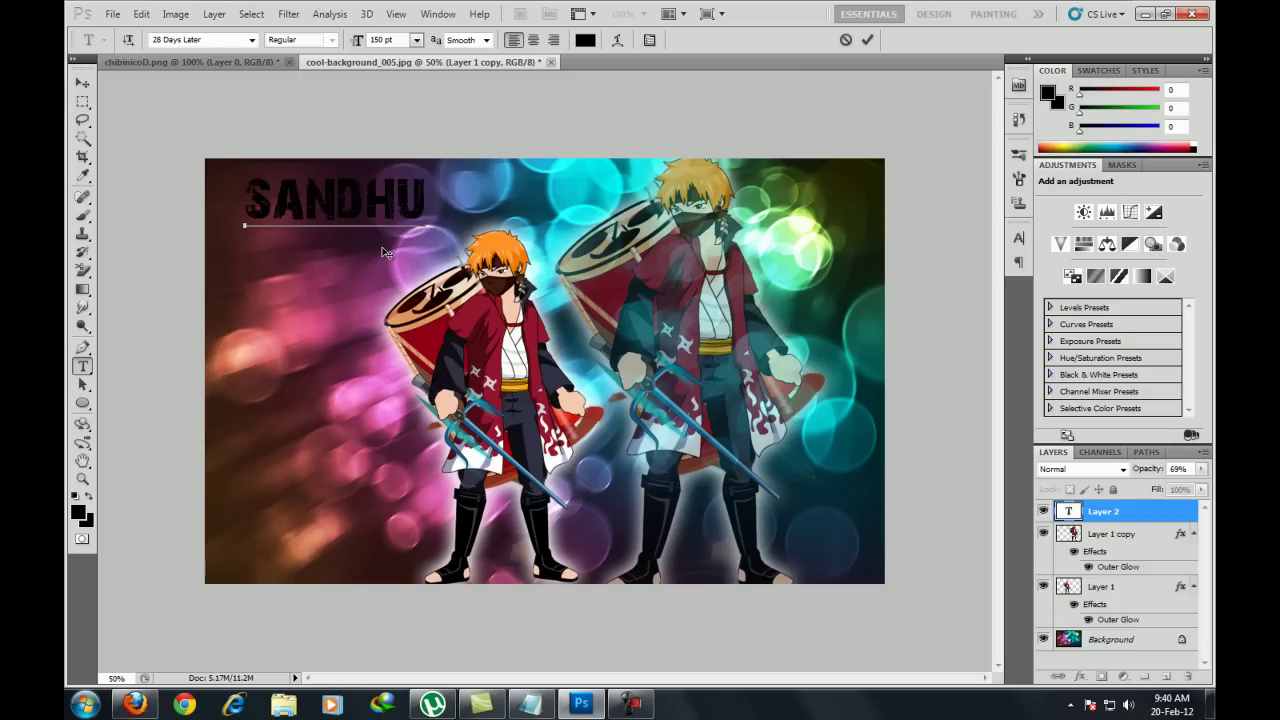
pyautogui.click(866, 39)
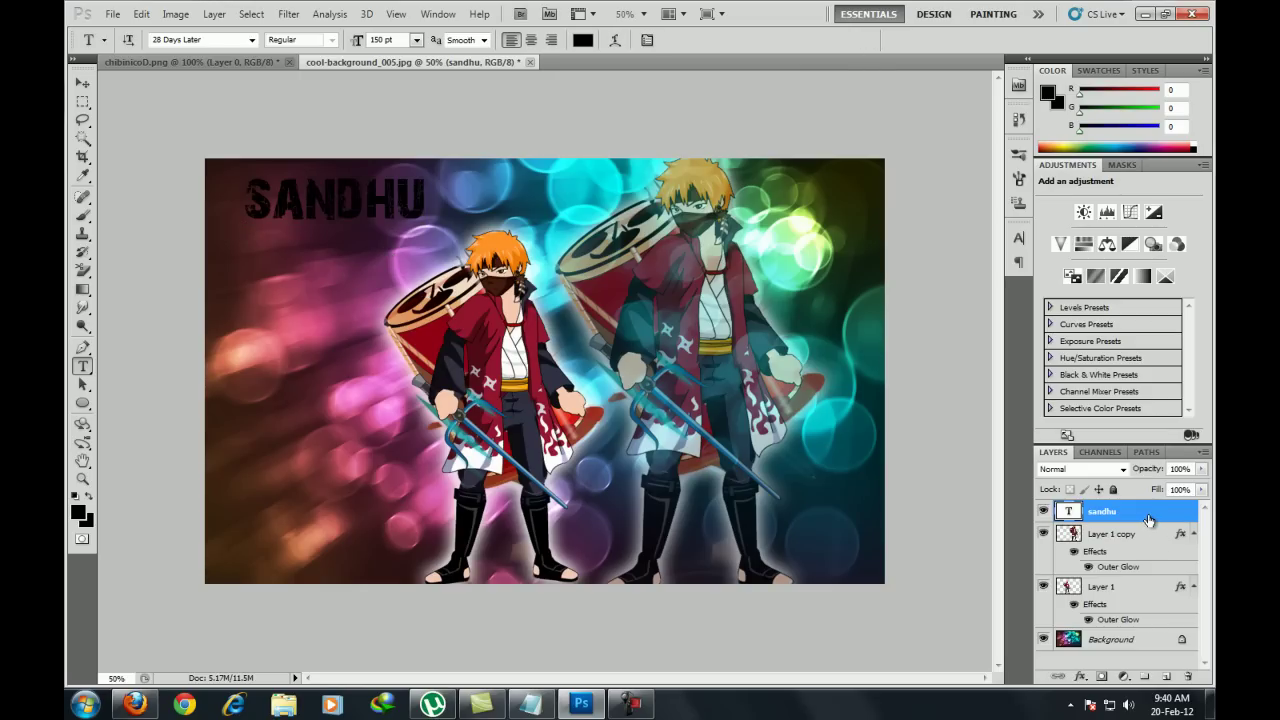
# Give the SANDHU title a smaller Inner Glow and an Outer Glow with spread about 13
pyautogui.doubleClick(1142, 524)
pyautogui.click(697, 225)
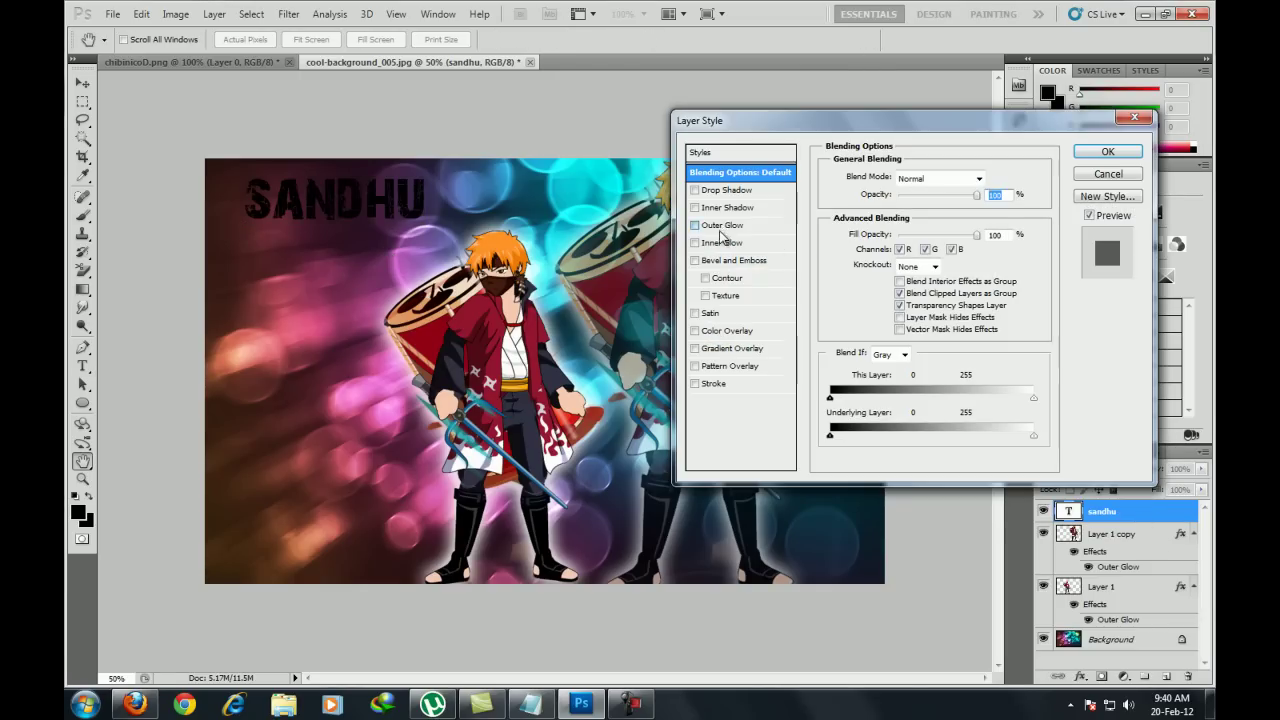
pyautogui.click(718, 244)
pyautogui.click(887, 330)
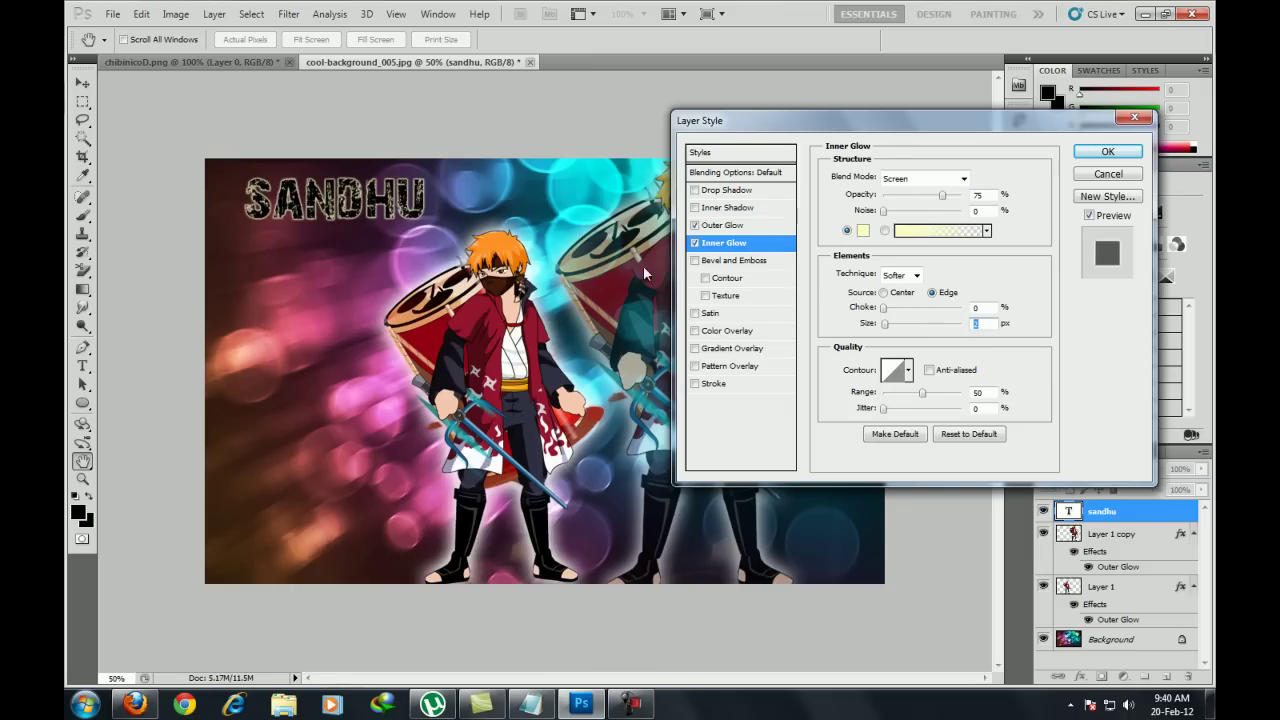
pyautogui.click(724, 225)
pyautogui.click(886, 293)
pyautogui.moveTo(888, 300); pyautogui.dragTo(905, 297)
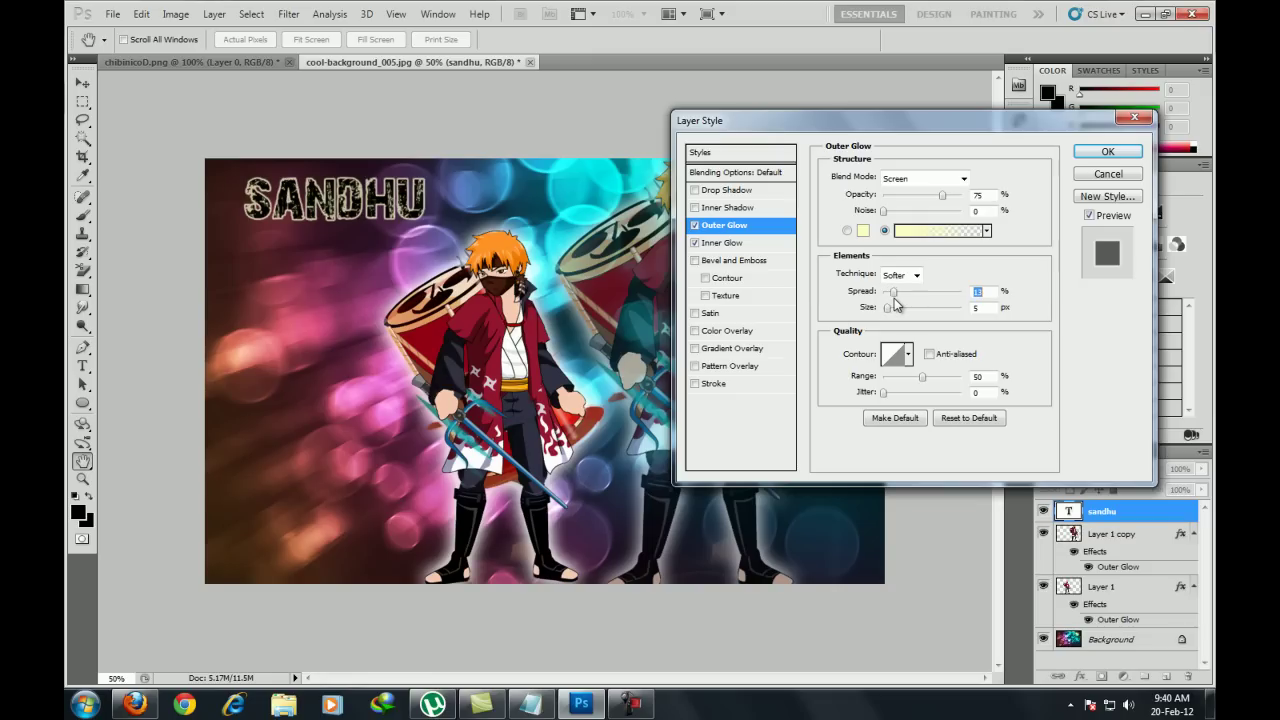
pyautogui.click(1108, 152)
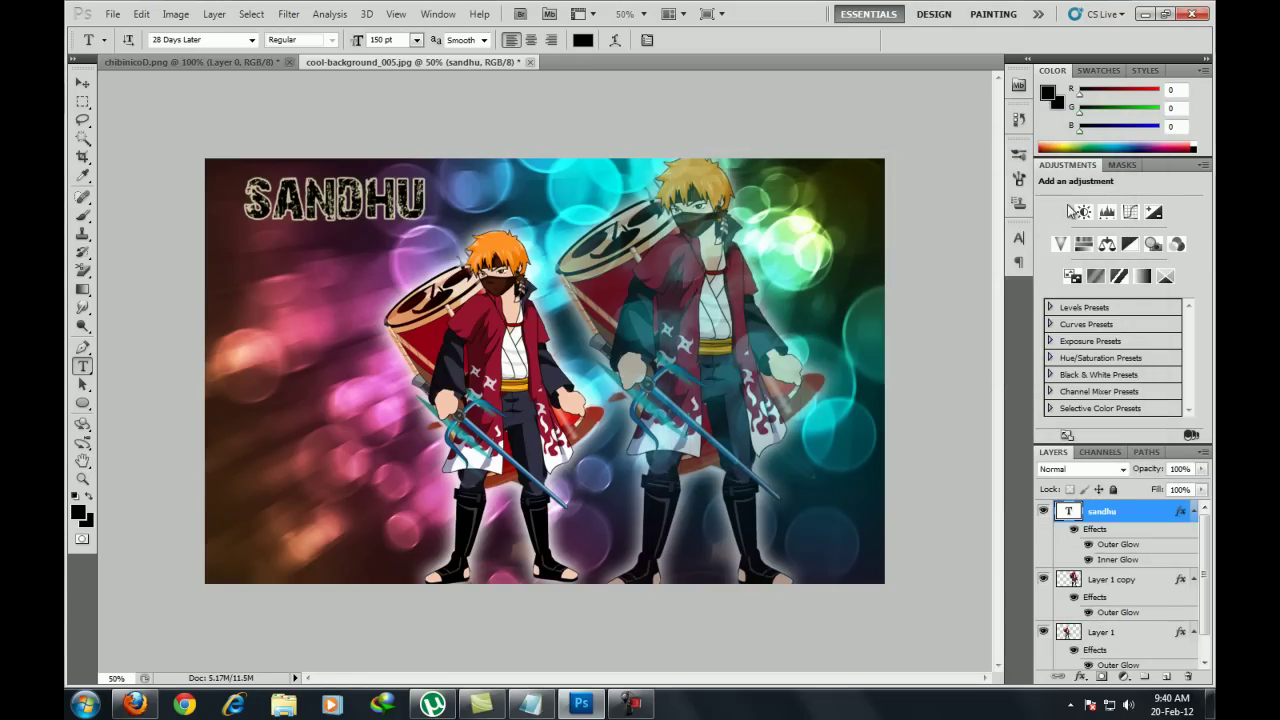
# Reposition the SANDHU title, then select the old Notepad note for replacing
pyautogui.click(82, 84)
pyautogui.moveTo(364, 197)
pyautogui.mouseDown()
pyautogui.moveTo(346, 216)
pyautogui.moveTo(413, 197)
pyautogui.mouseUp()
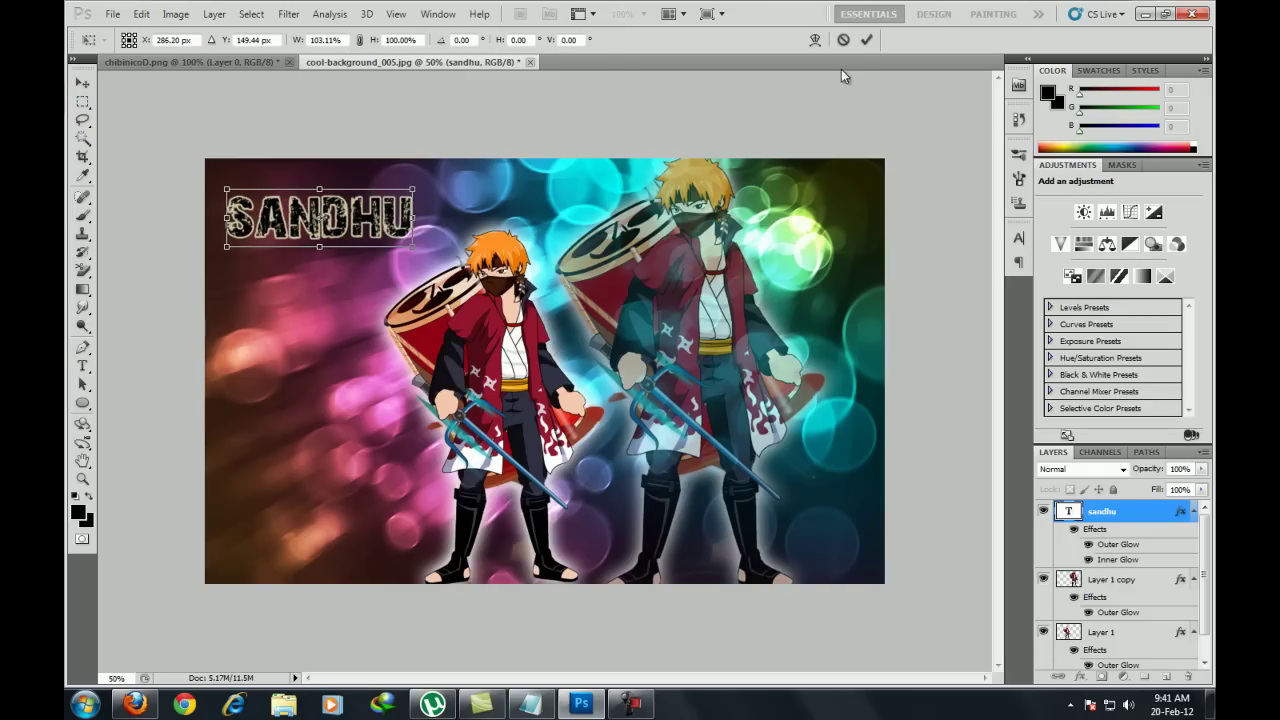
pyautogui.click(866, 40)
pyautogui.click(530, 704)
pyautogui.moveTo(610, 143)
pyautogui.mouseDown()
pyautogui.moveTo(174, 143)
pyautogui.moveTo(121, 177)
pyautogui.mouseUp()
# Type the closing note 'and done u got ur own ninja saga edited pic' plus a thanks line
pyautogui.write('and')
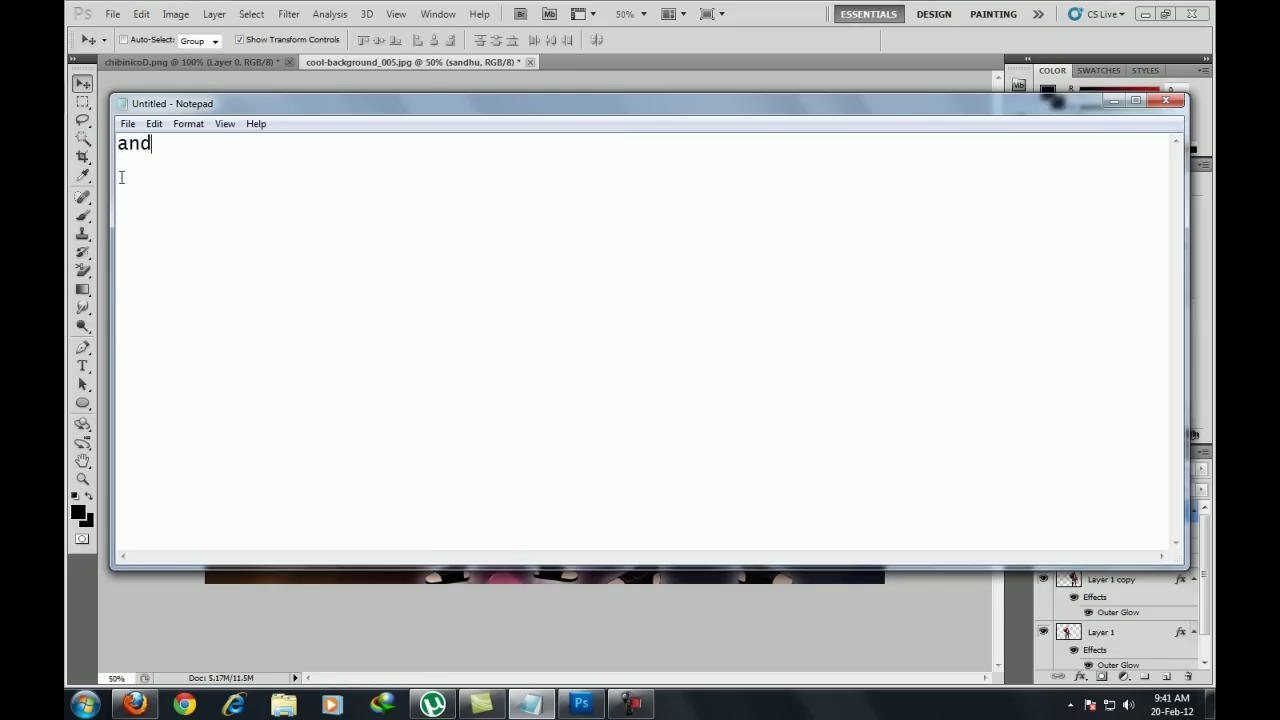
pyautogui.press('BackSpace')
pyautogui.press('BackSpace')
pyautogui.write('ne ur')
pyautogui.write(' go')
pyautogui.write('ut')
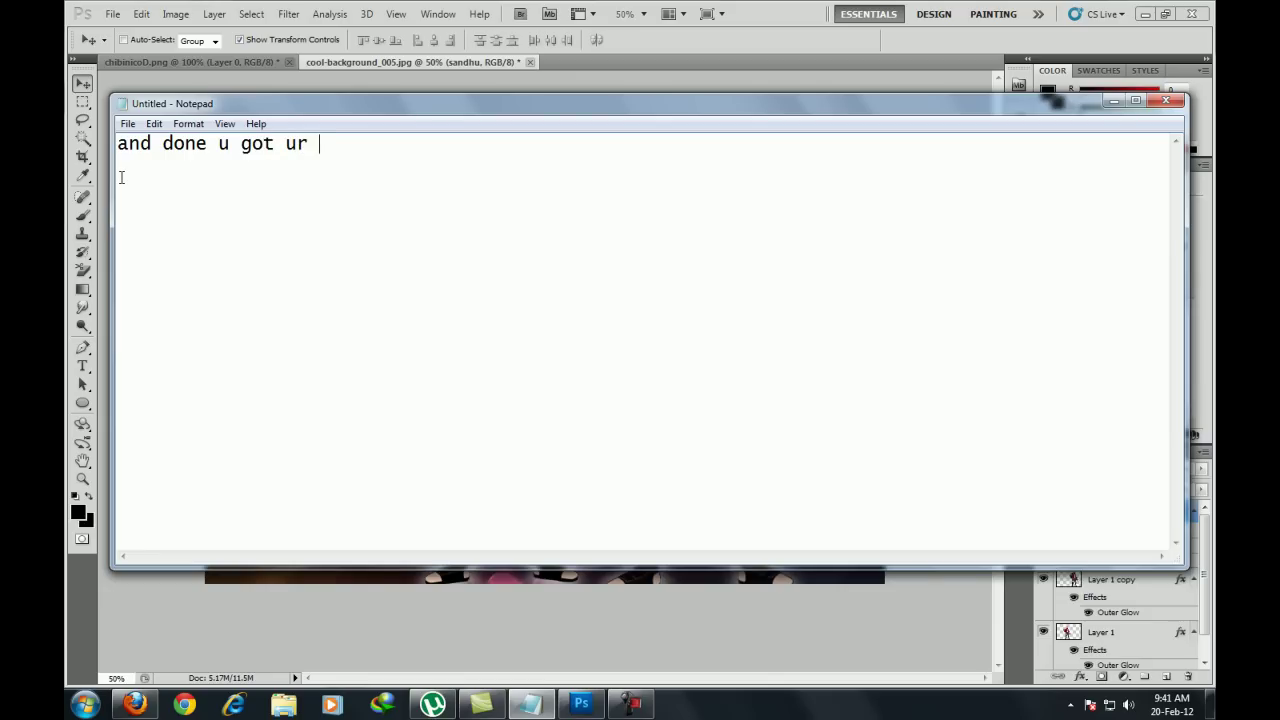
pyautogui.write('ninja')
pyautogui.write(' saga editre')
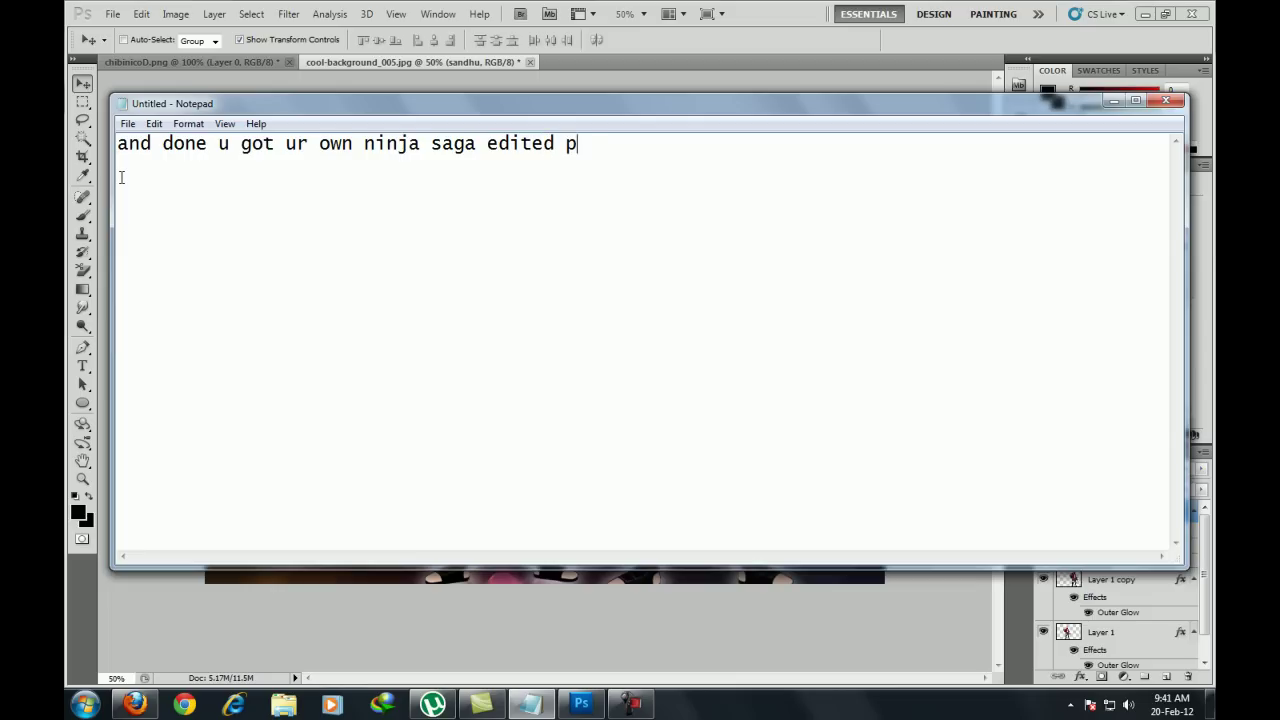
pyautogui.write('thanks ')
pyautogui.write('for')
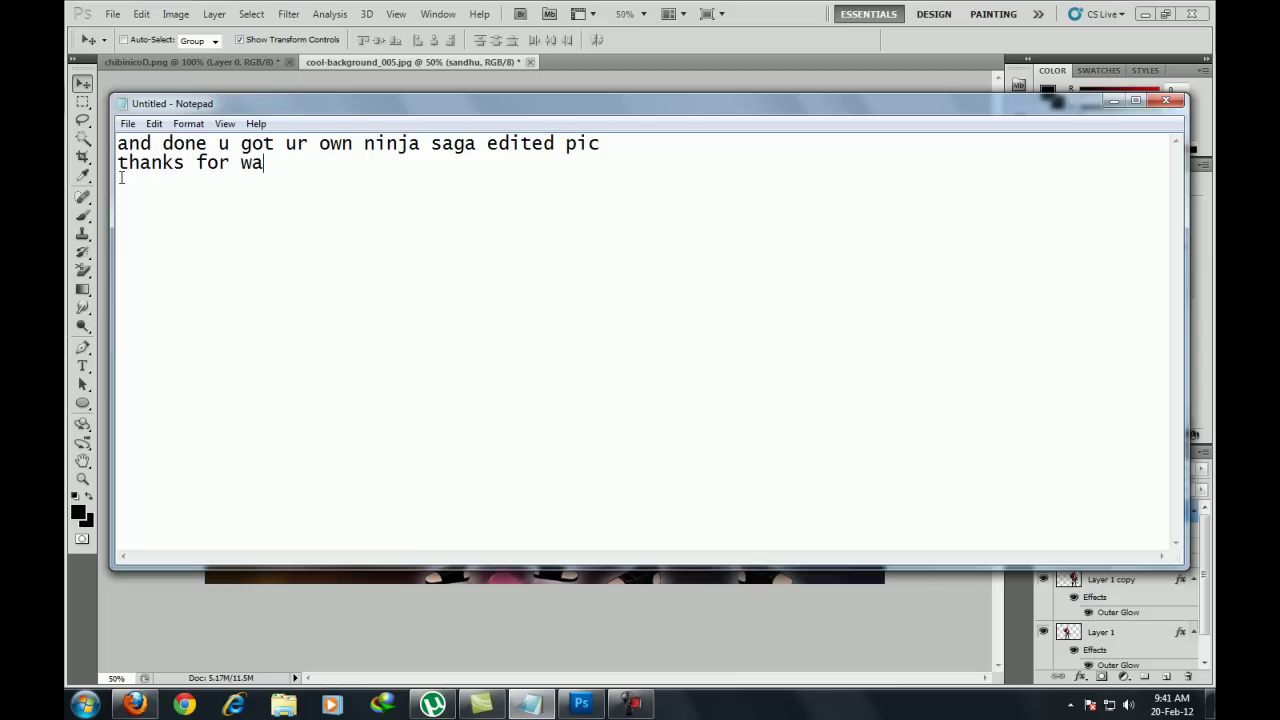